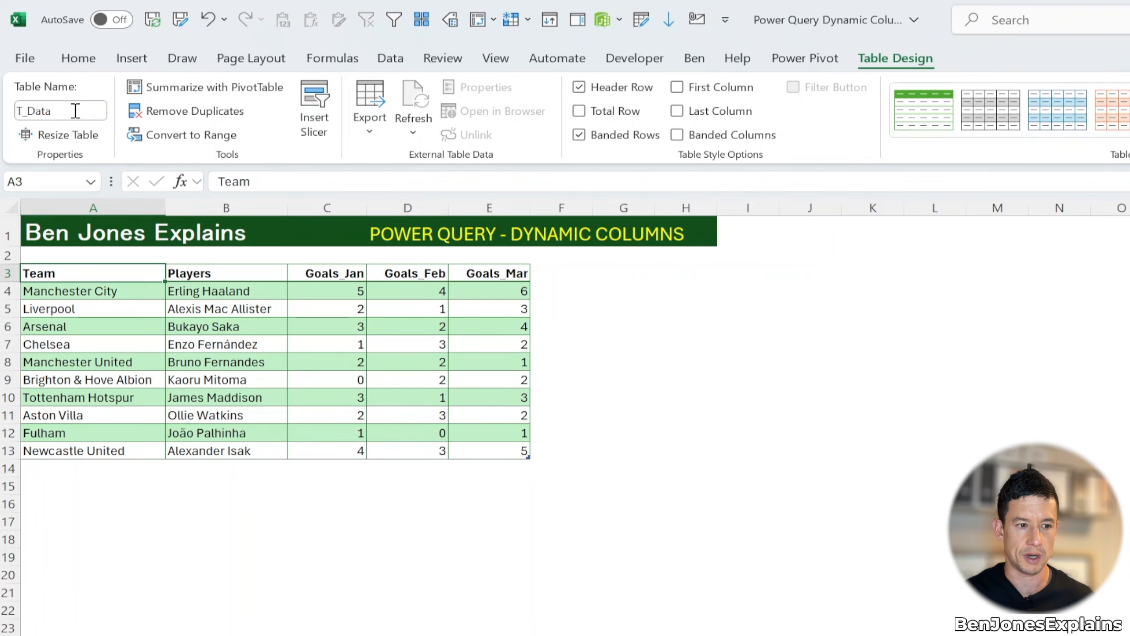
# Convert the T_Data table back to a normal range
pyautogui.click(63, 111)
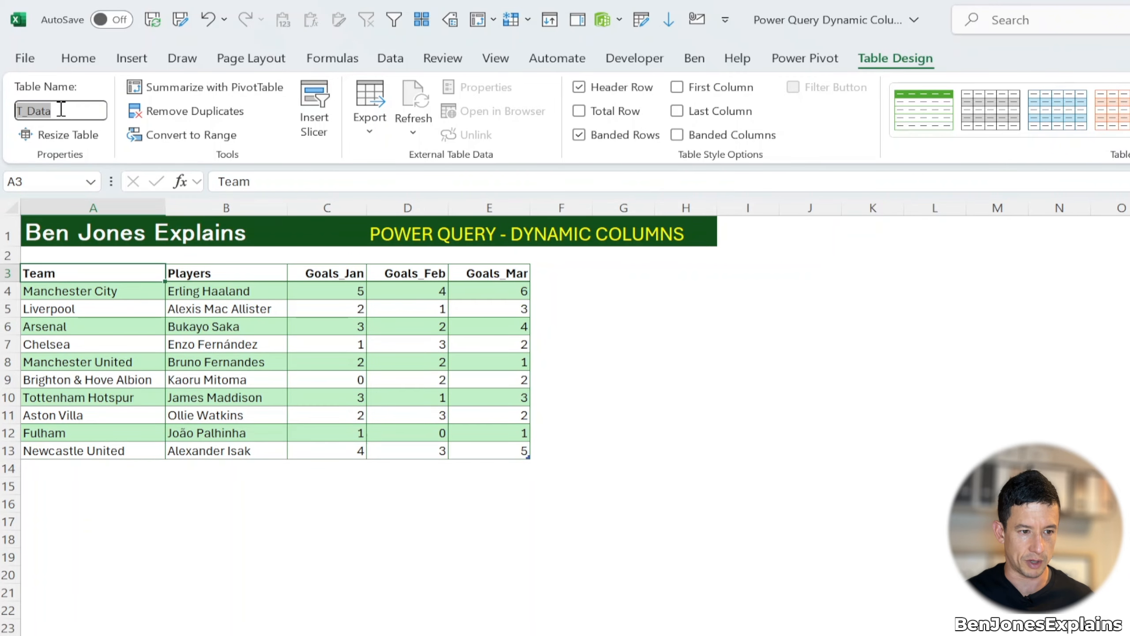
pyautogui.click(128, 304)
pyautogui.click(124, 273)
pyautogui.click(176, 140)
pyautogui.click(856, 512)
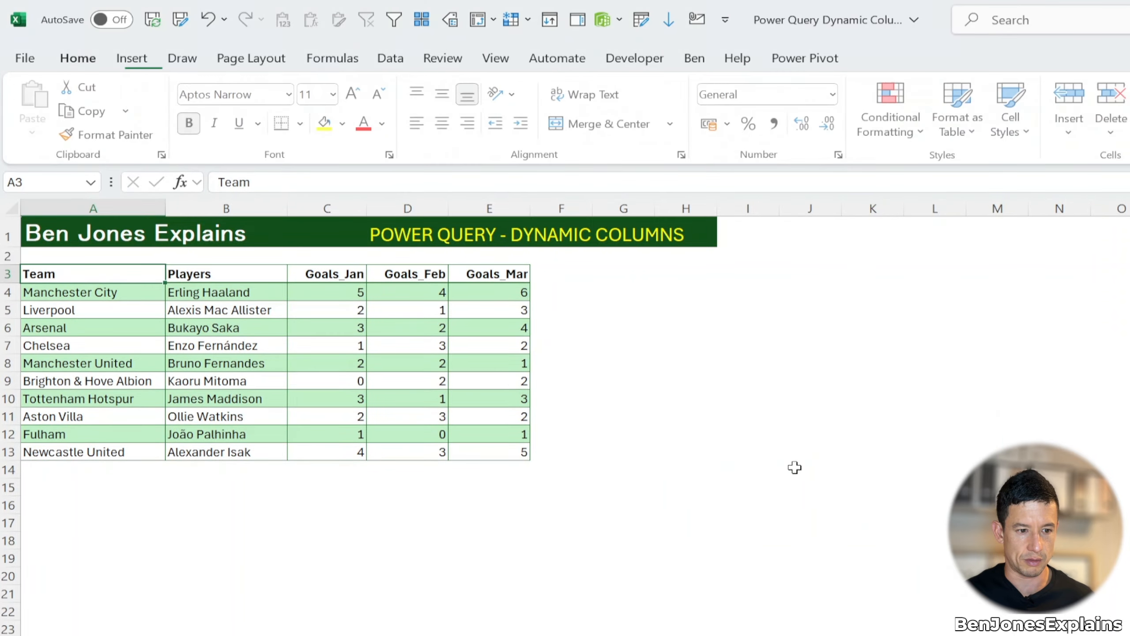
# Create a table with headers from the range A3:E13 and name it T_Data
pyautogui.click(280, 349)
pyautogui.hotkey('ctrl', 't')
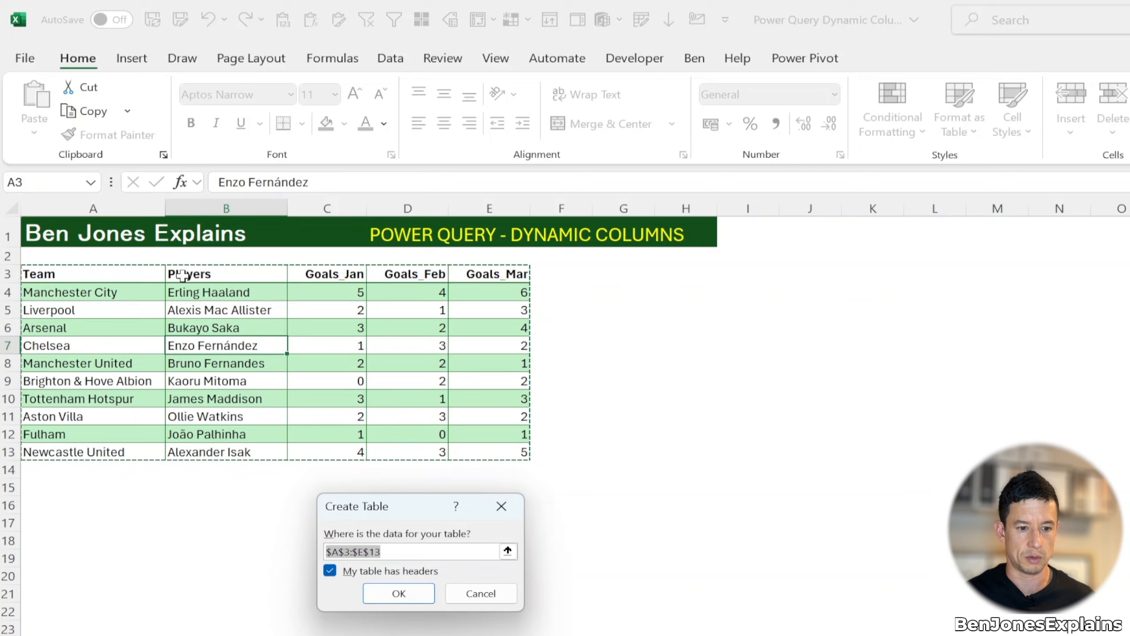
pyautogui.click(395, 596)
pyautogui.click(79, 114)
pyautogui.write('T_Data')
pyautogui.press('Return')
# Set the cell background of the whole T_Data table to No Fill
pyautogui.hotkey('alt', 'h')
pyautogui.press('h')
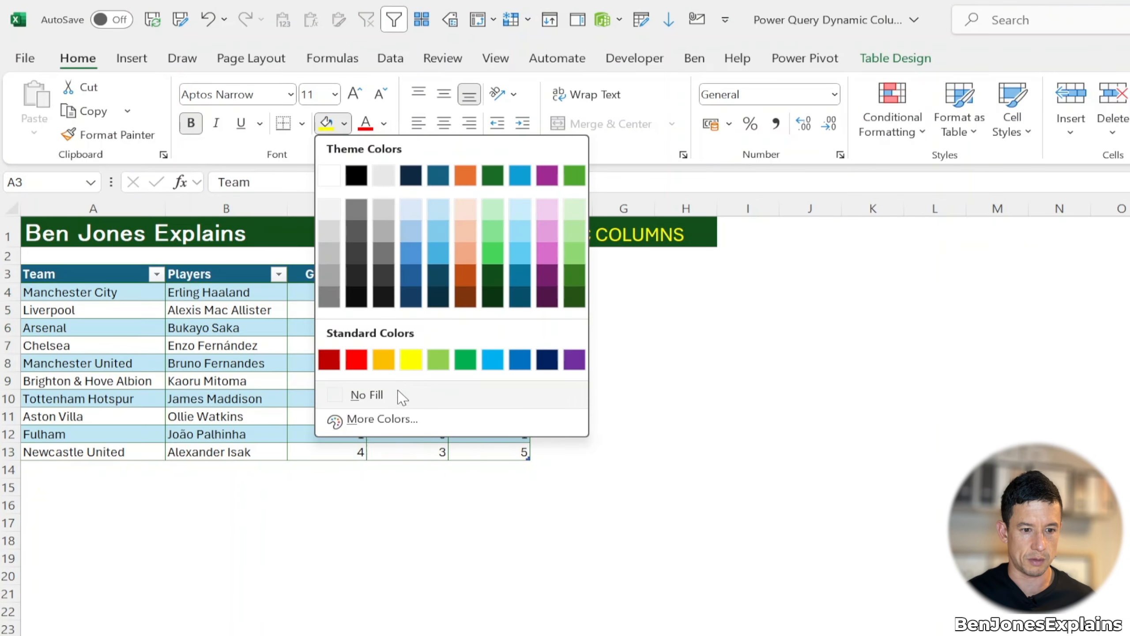
pyautogui.click(397, 391)
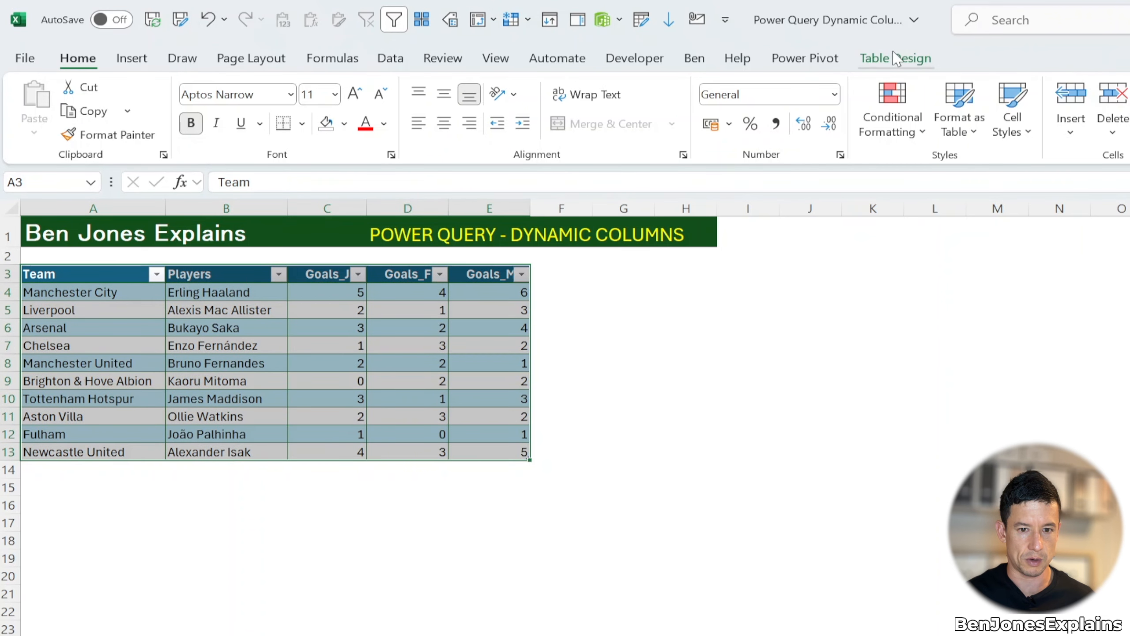
# Apply the light green banded style with borders to the table and turn off its filter buttons
pyautogui.click(908, 62)
pyautogui.click(1129, 128)
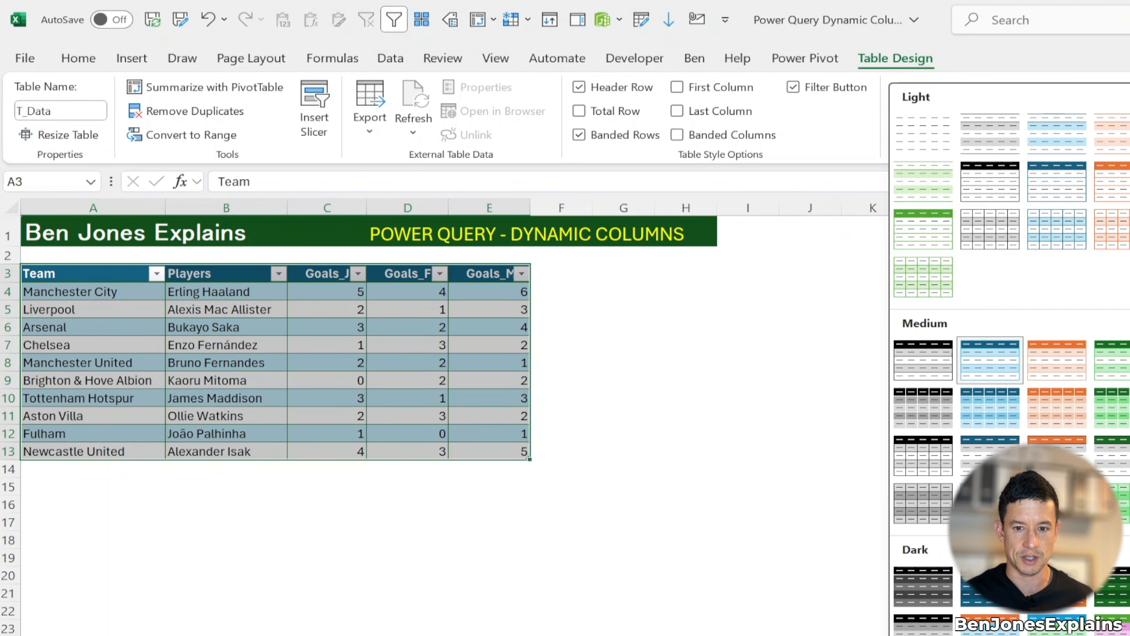
pyautogui.click(1129, 229)
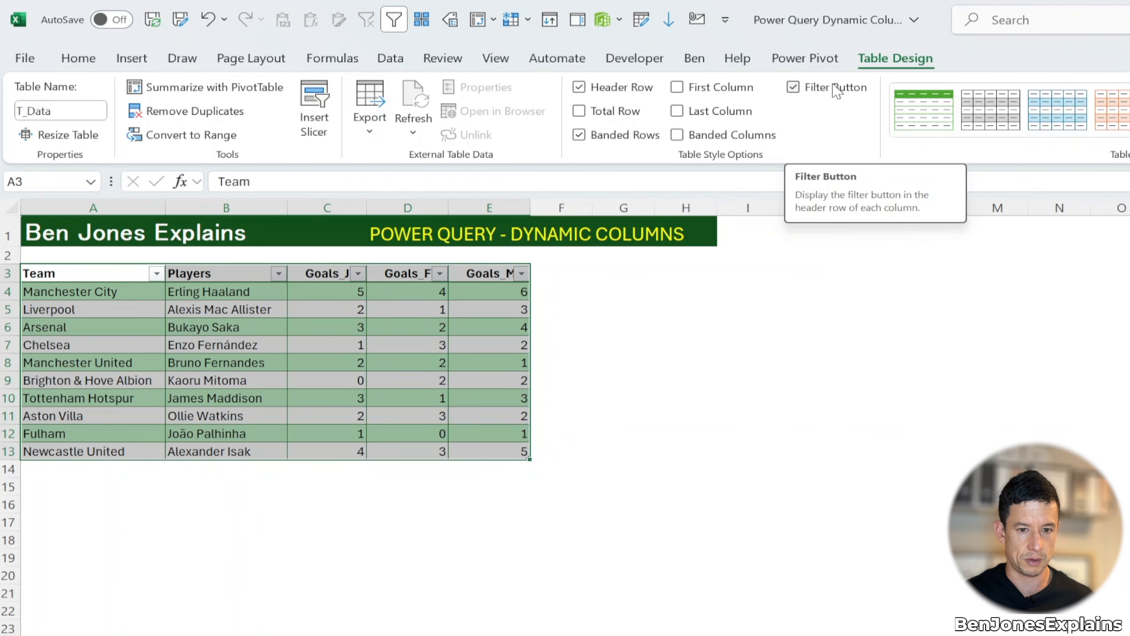
pyautogui.click(792, 87)
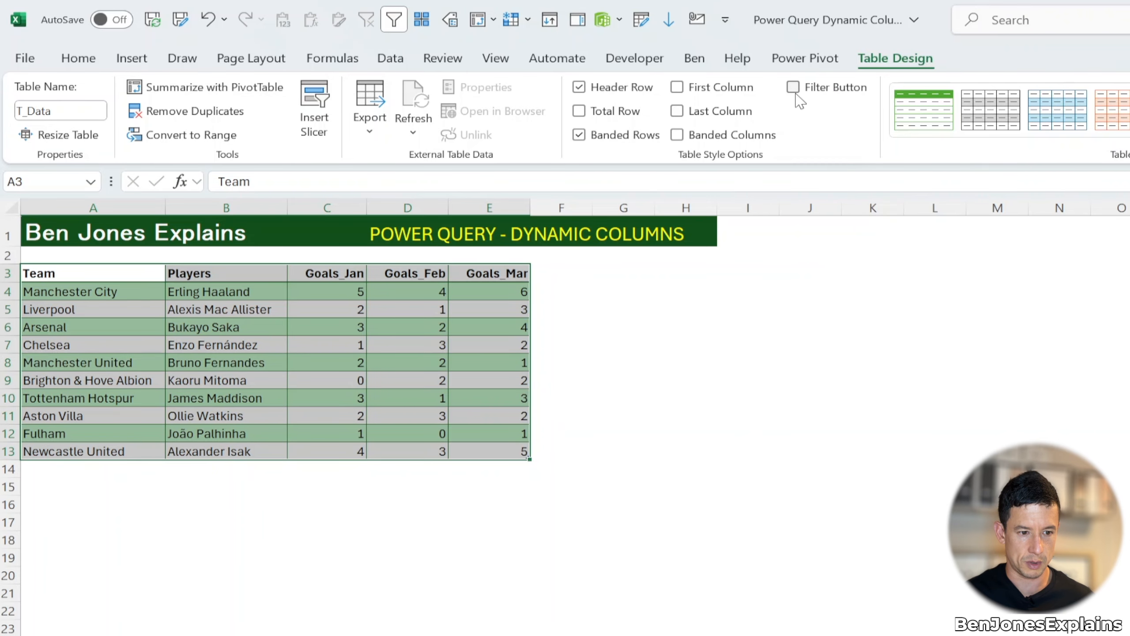
pyautogui.press('Down')
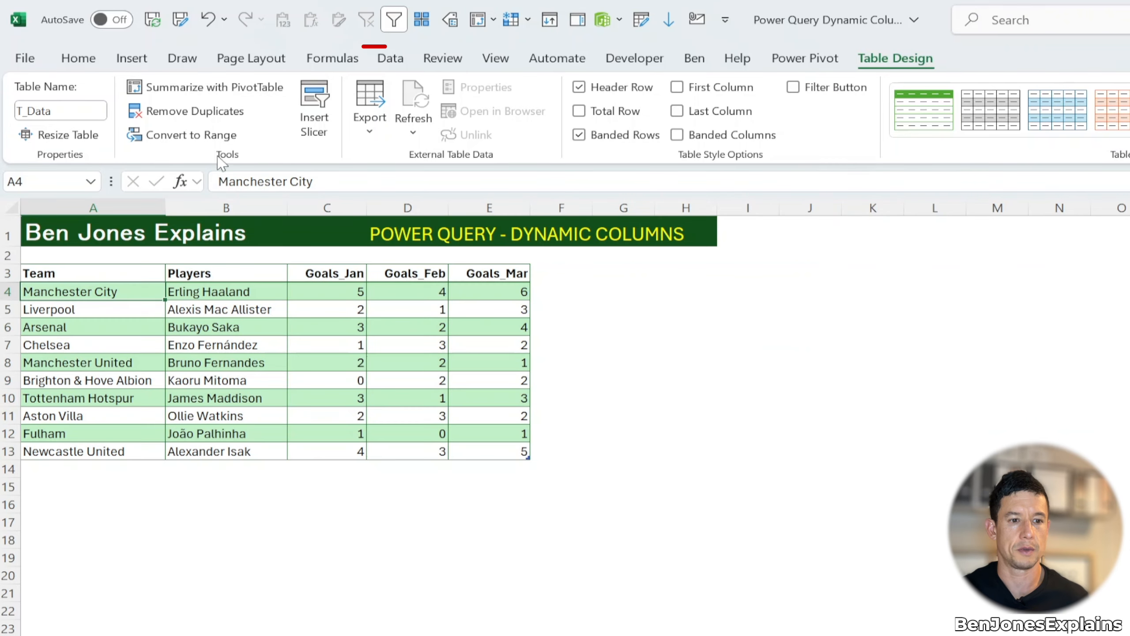
# Load the table into the Power Query Editor from Table/Range and display the T_Data query
pyautogui.click(395, 60)
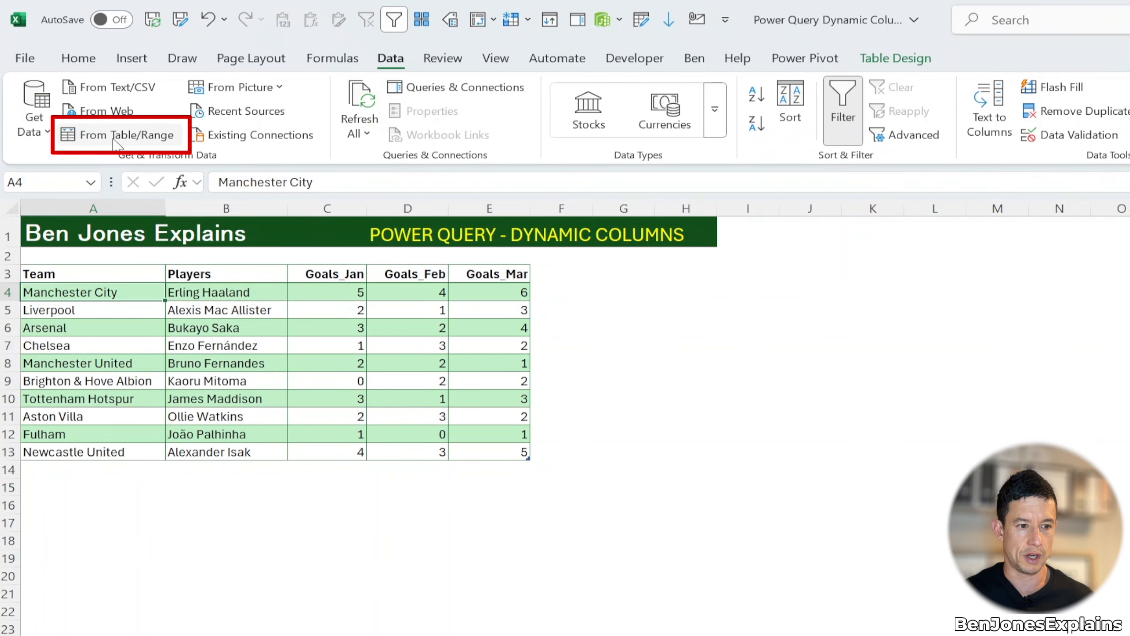
pyautogui.click(129, 139)
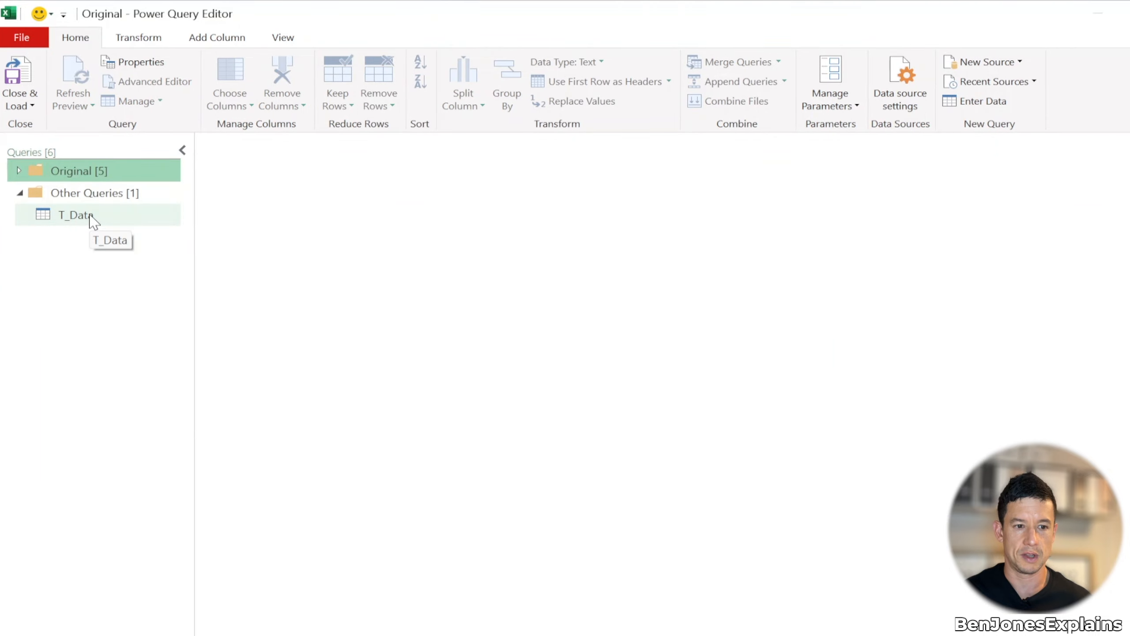
pyautogui.click(98, 216)
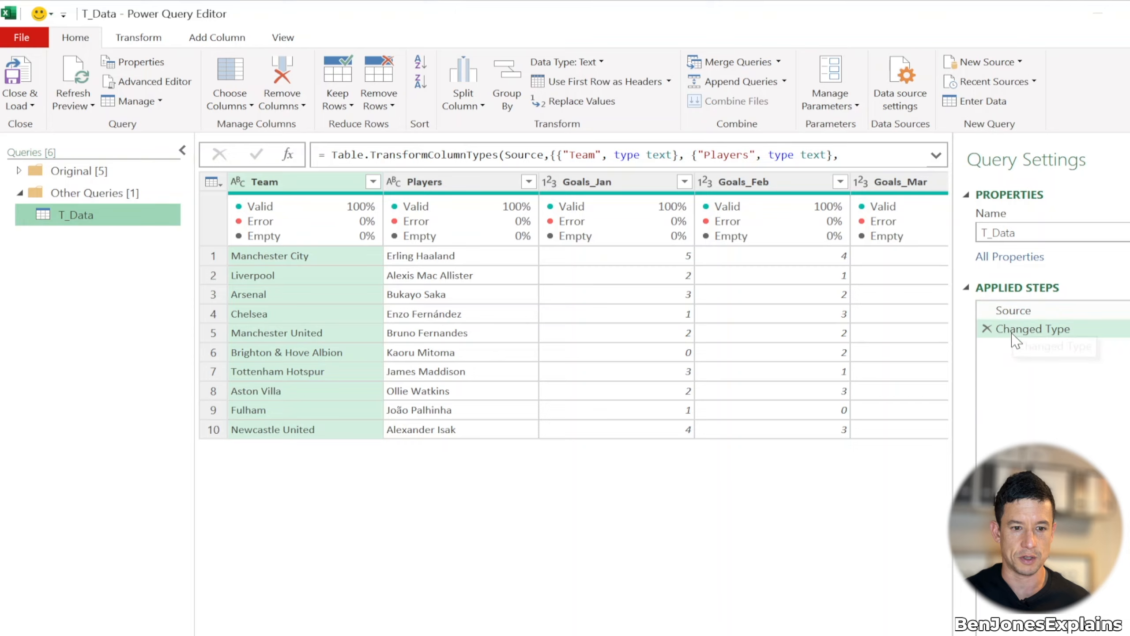
# Delete the Changed Type step from the T_Data query and review the table name in the Source formula
pyautogui.click(986, 329)
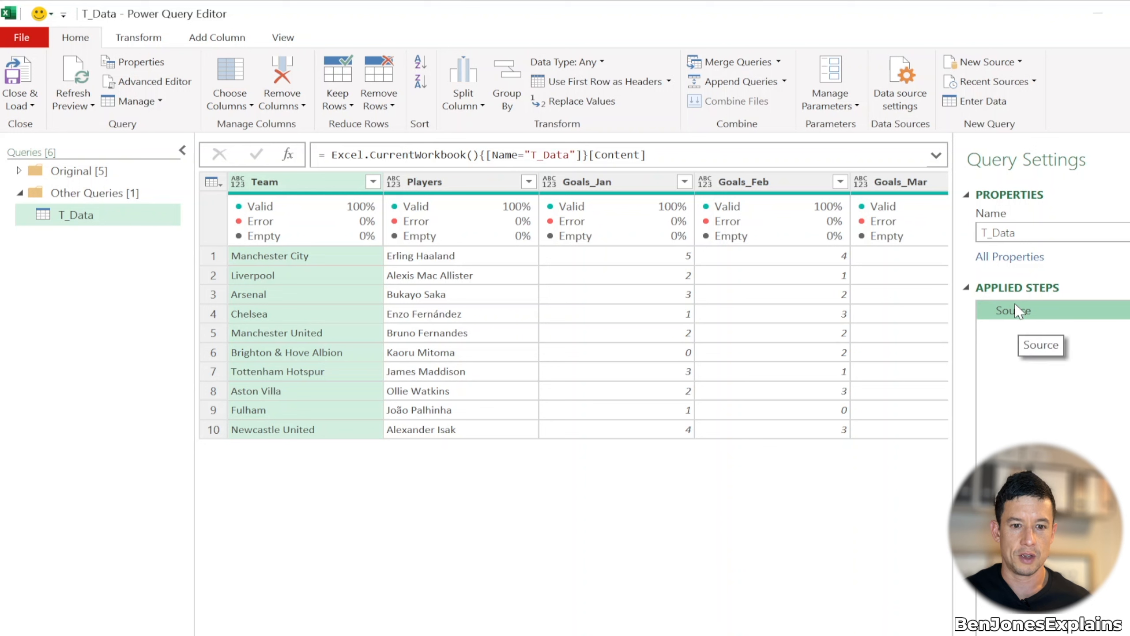
pyautogui.moveTo(531, 156); pyautogui.dragTo(570, 156)
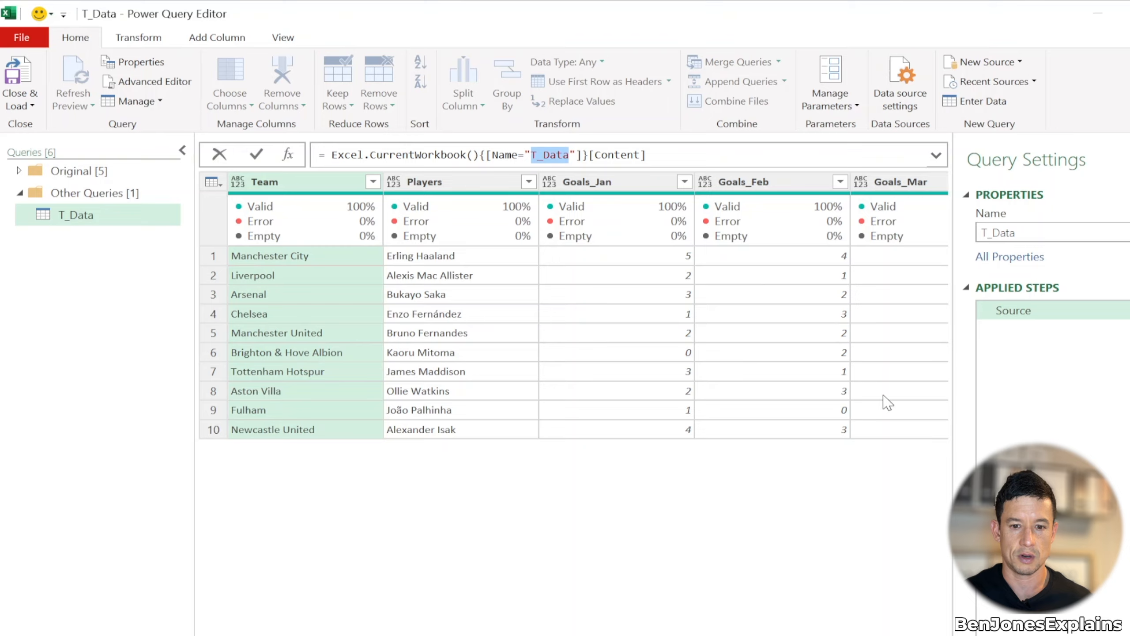
pyautogui.press('Escape')
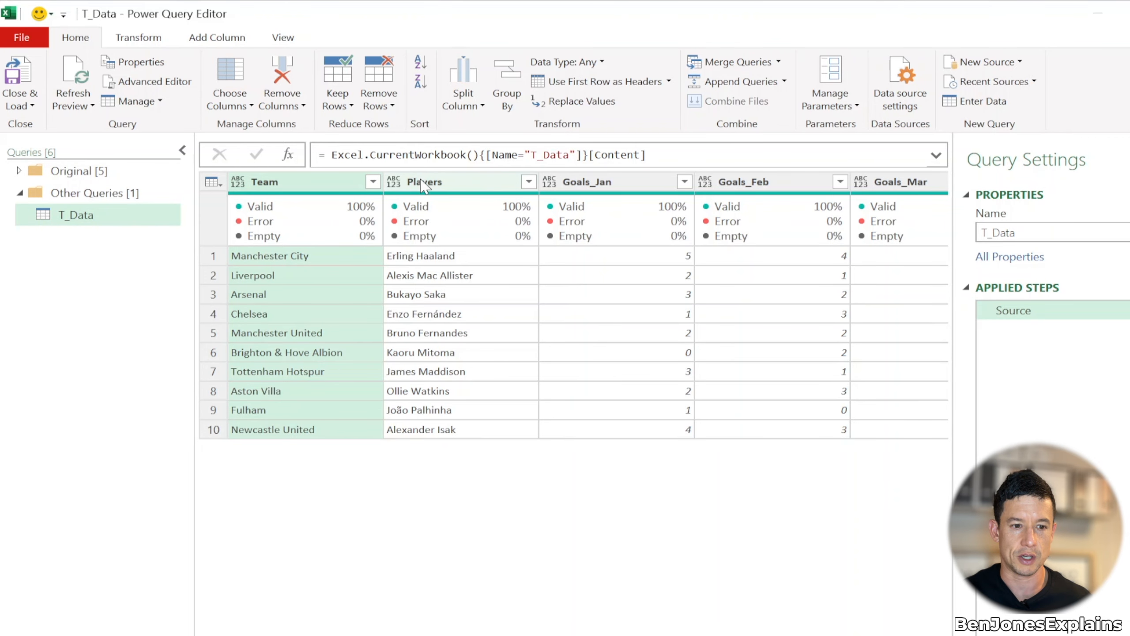
# Remove the Players column from the query and review the arguments of its Table.RemoveColumns formula
pyautogui.click(481, 184)
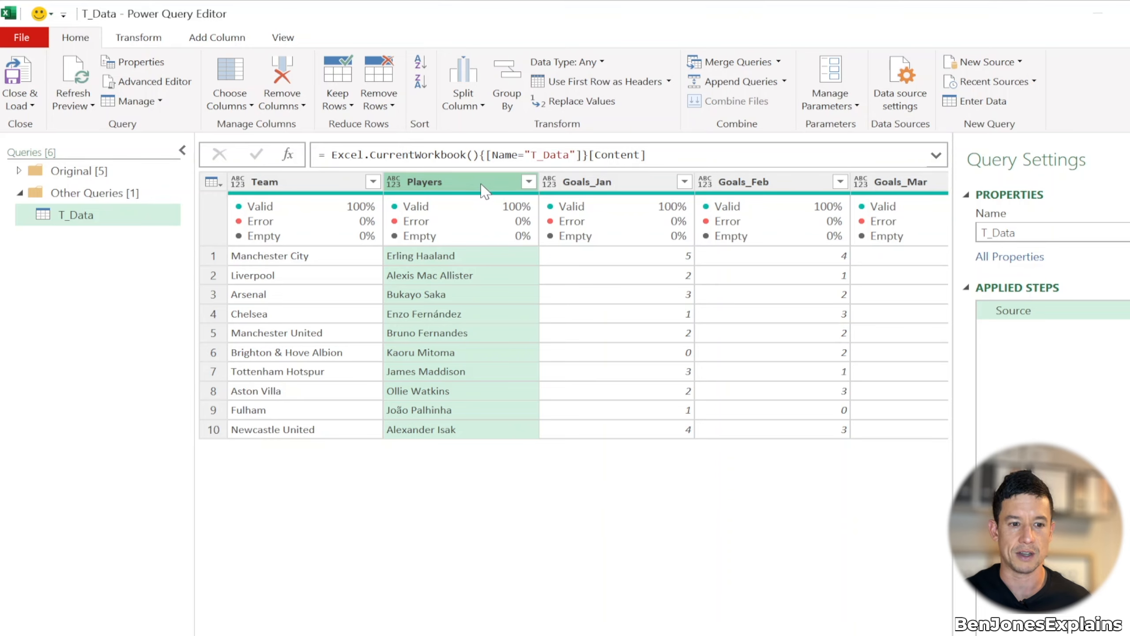
pyautogui.rightClick(480, 184)
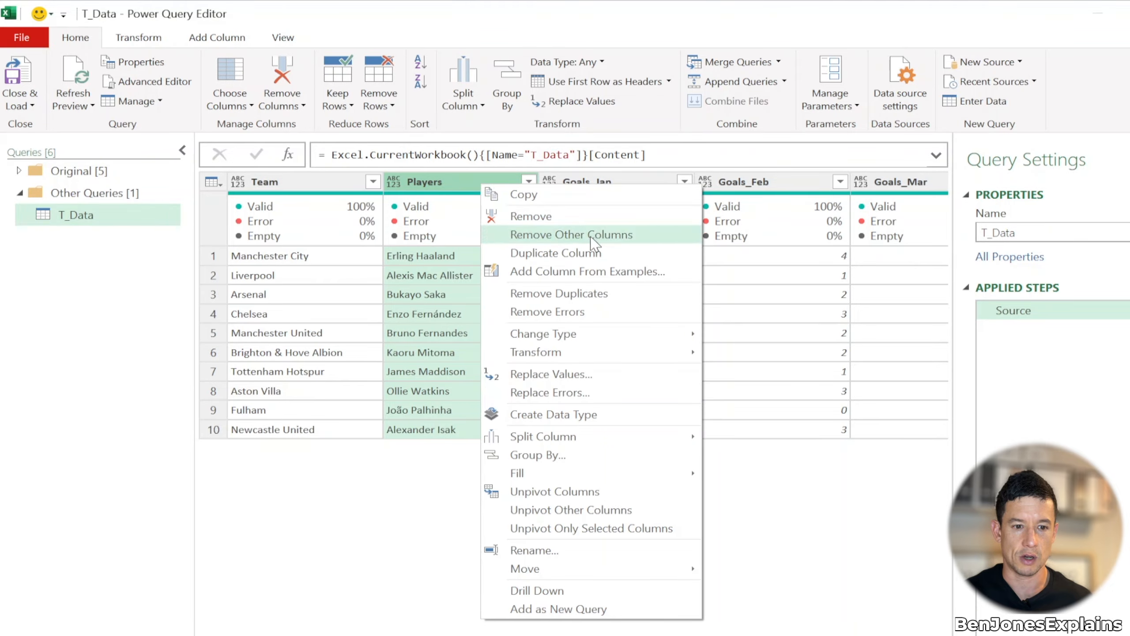
pyautogui.click(580, 219)
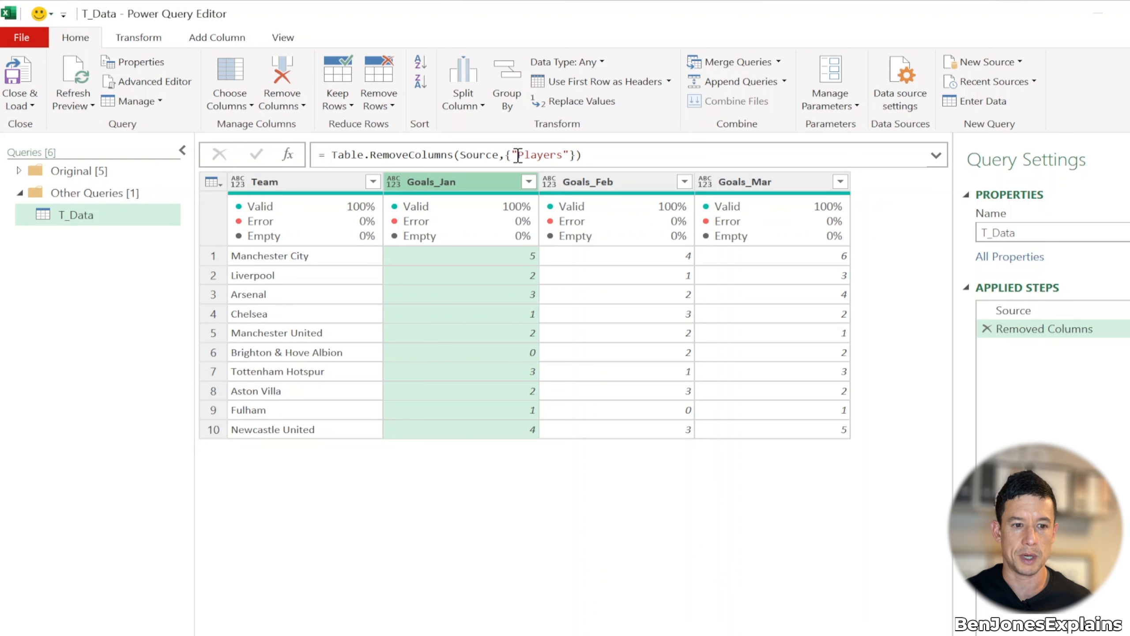
pyautogui.click(412, 155)
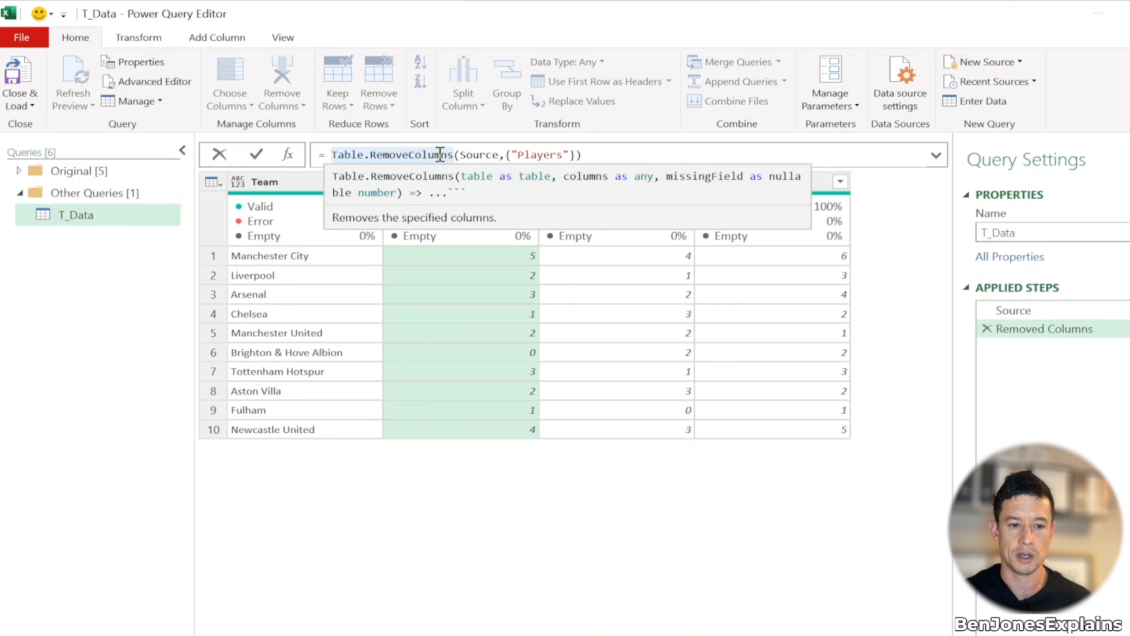
pyautogui.moveTo(476, 154)
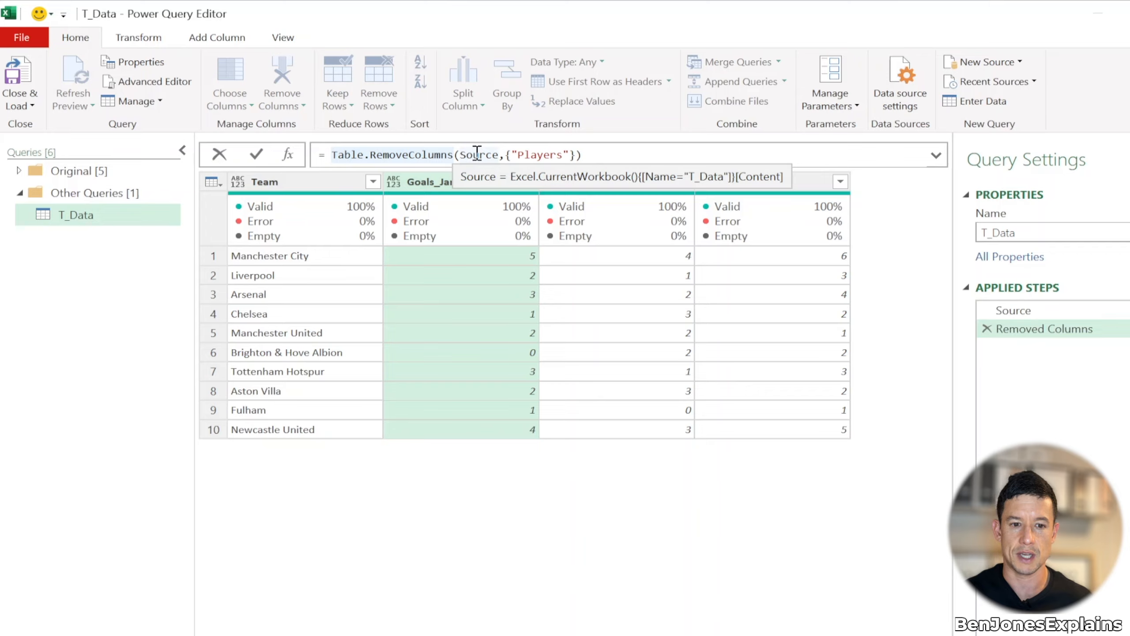
pyautogui.click(509, 154)
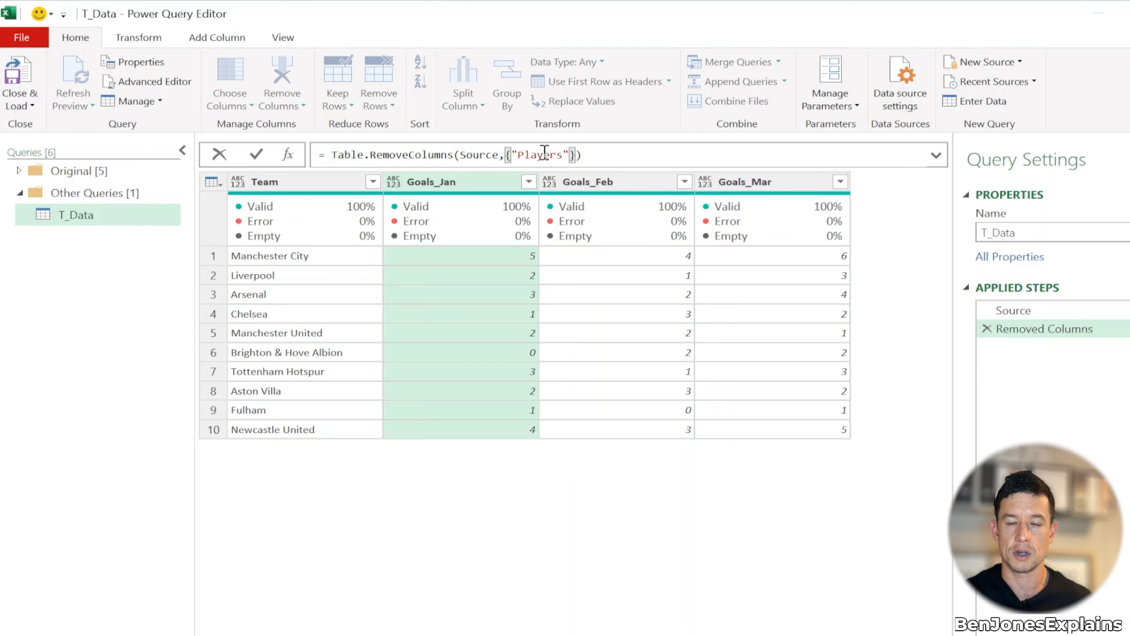
pyautogui.click(592, 154)
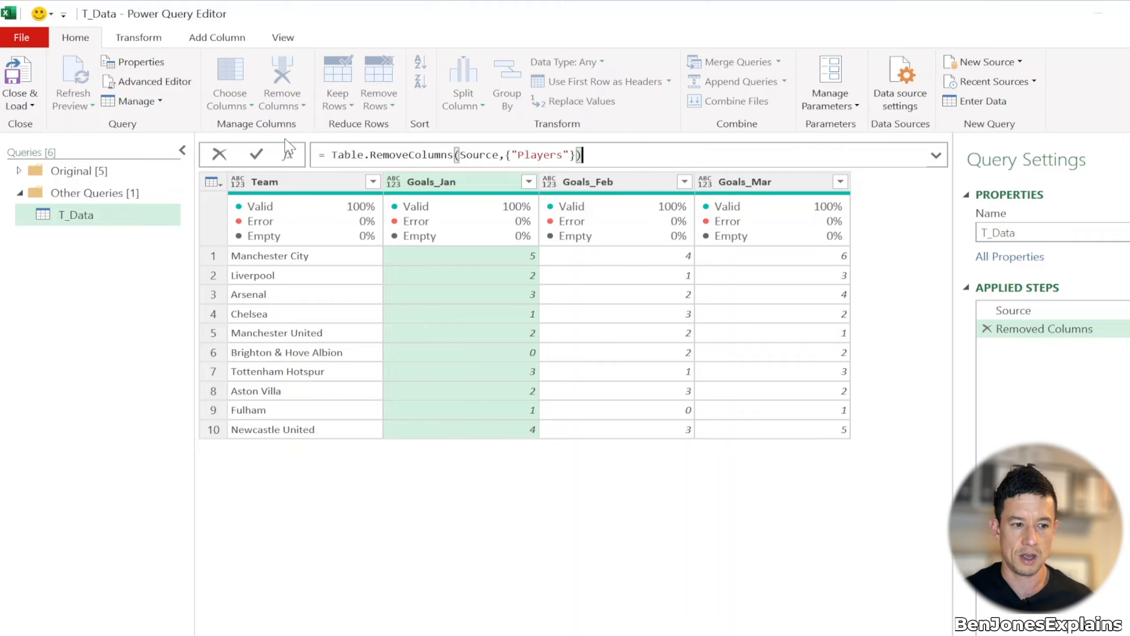
# Close the Power Query Editor and load the query as Only Create Connection
pyautogui.click(16, 107)
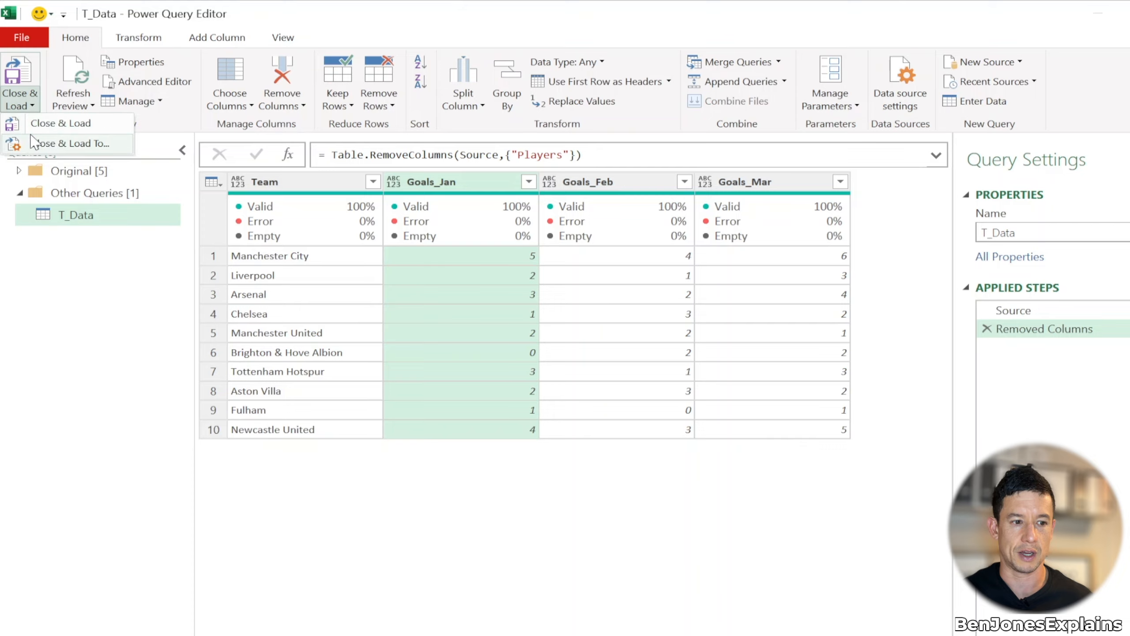
pyautogui.click(60, 123)
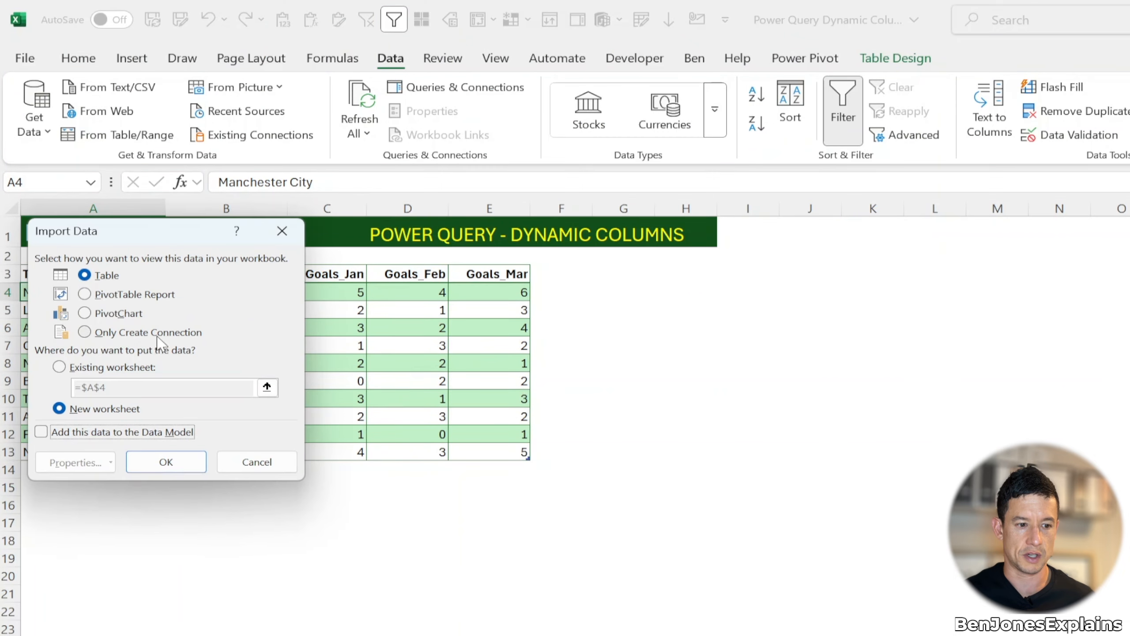
pyautogui.click(145, 334)
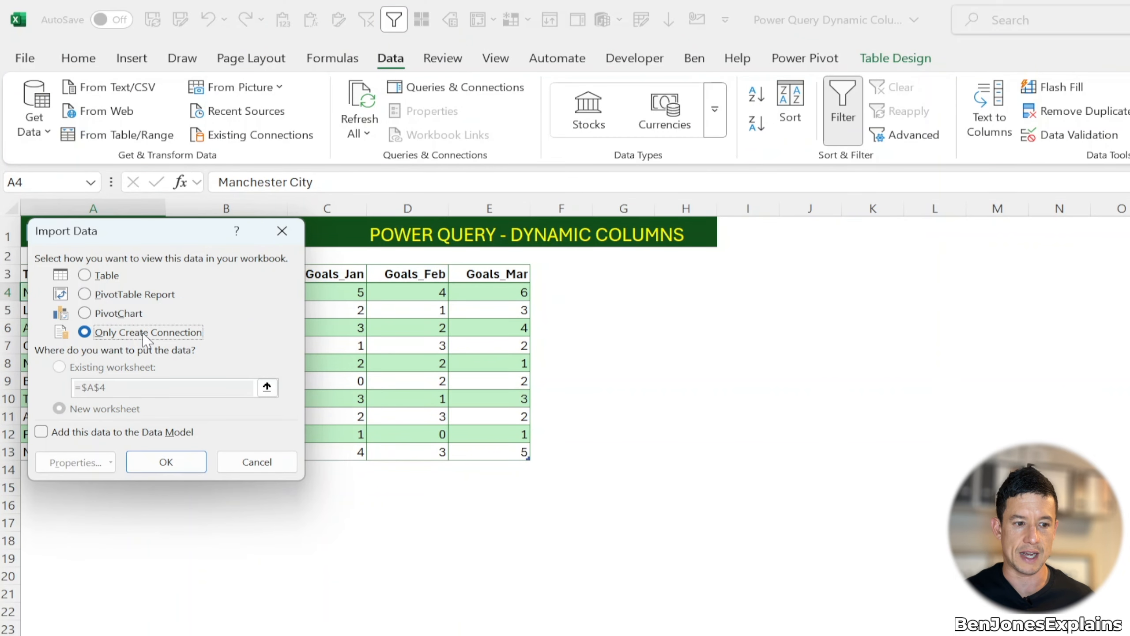
pyautogui.click(169, 463)
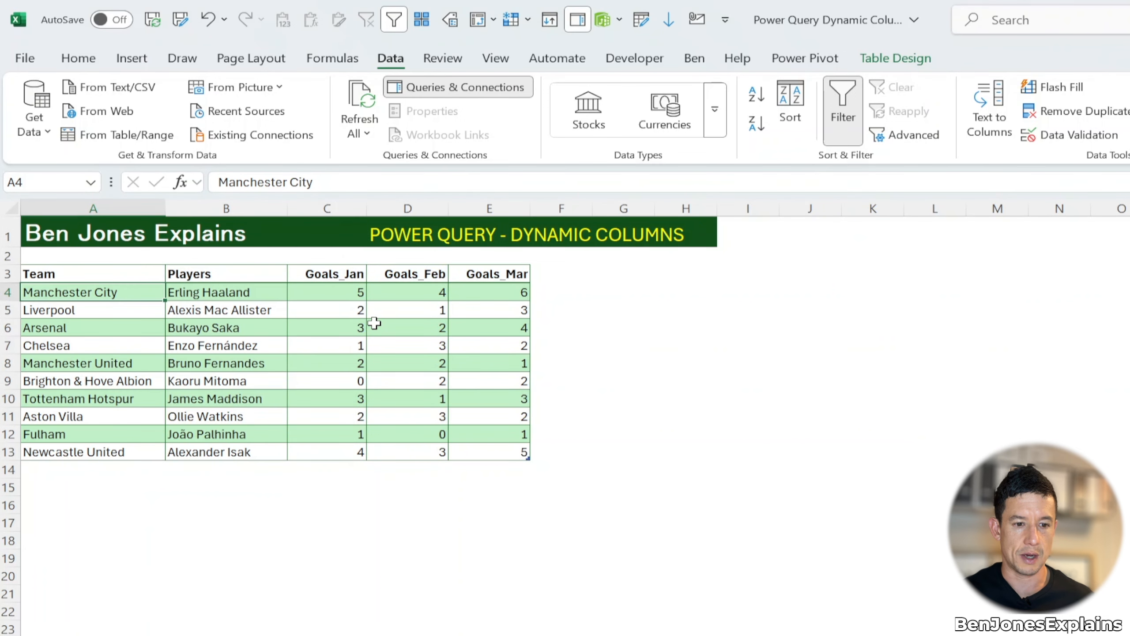
# Rename the table header in cell B3 to Player
pyautogui.click(212, 271)
pyautogui.click(297, 178)
pyautogui.press('BackSpace')
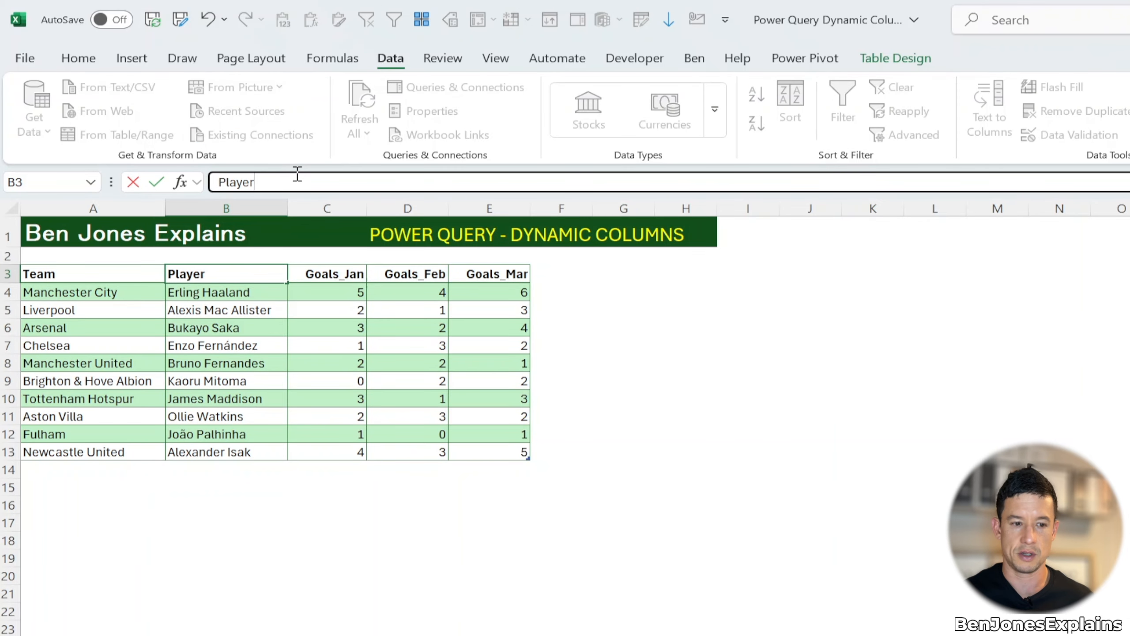
pyautogui.press('Return')
pyautogui.click(139, 434)
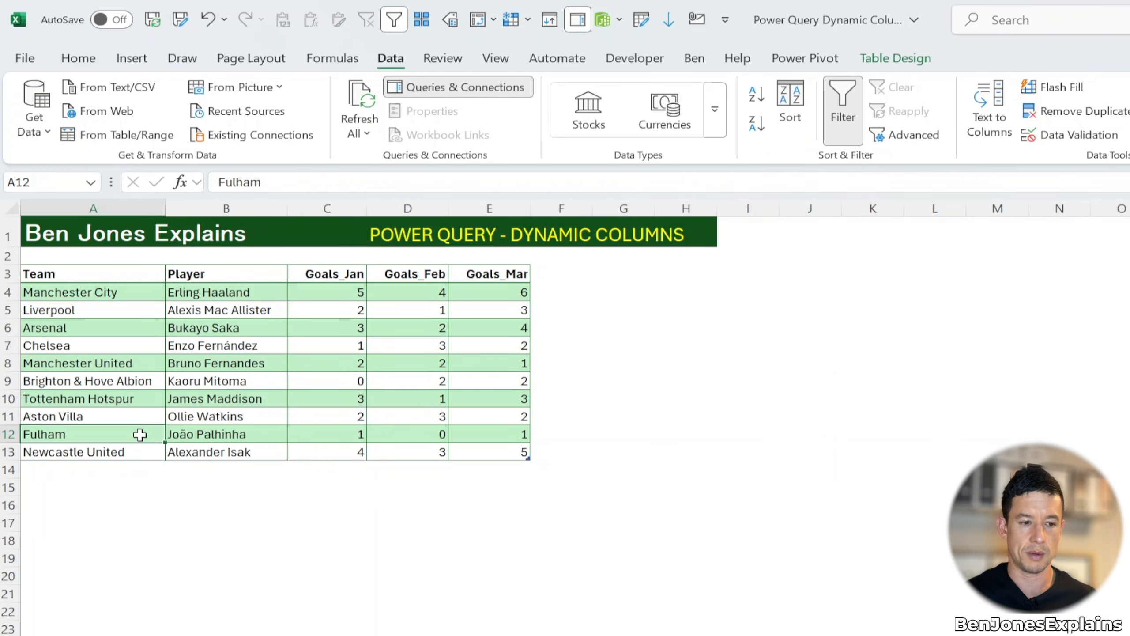
# Reopen the T_Data query in the Power Query Editor and change the column name in the Removed Columns formula to "Player"
pyautogui.hotkey('alt', 'F12')
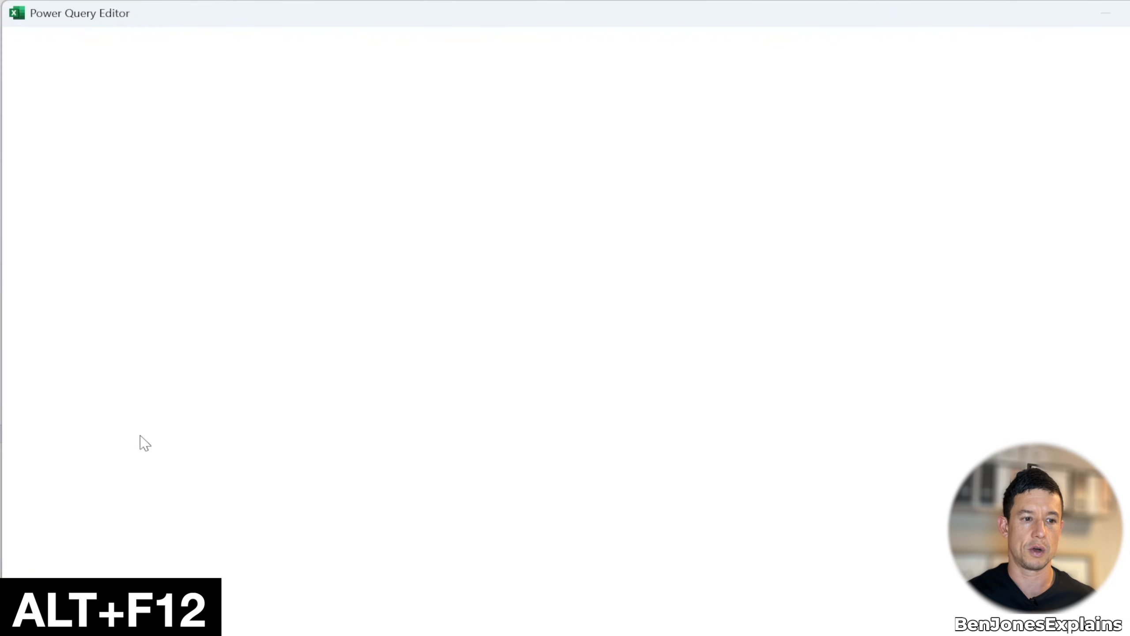
pyautogui.click(82, 218)
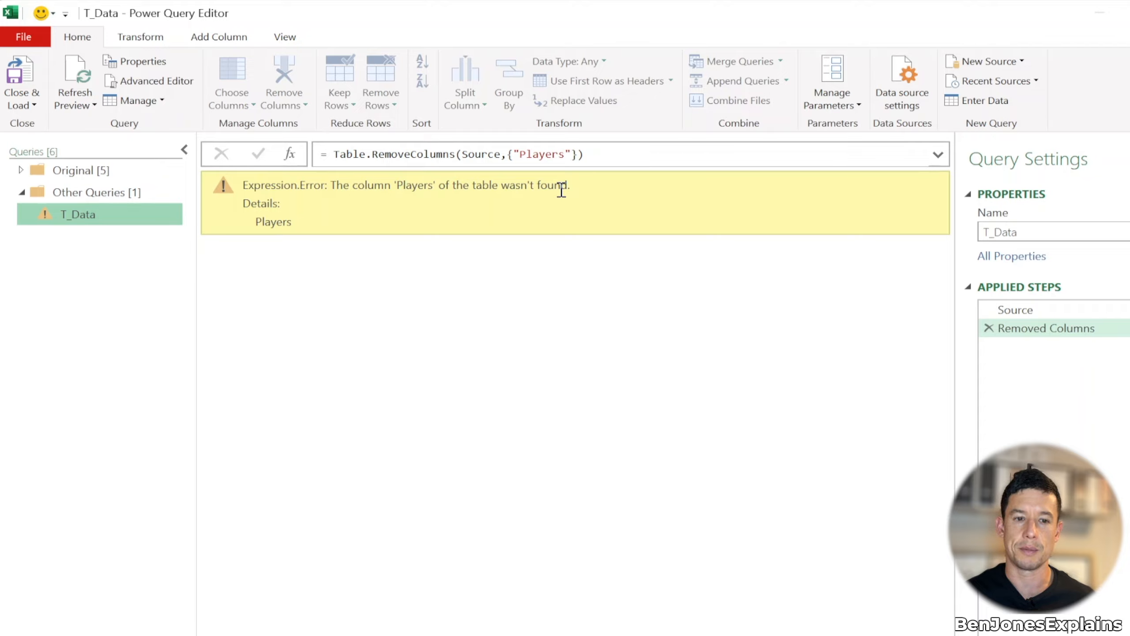
pyautogui.click(558, 154)
pyautogui.press('BackSpace')
pyautogui.press('Return')
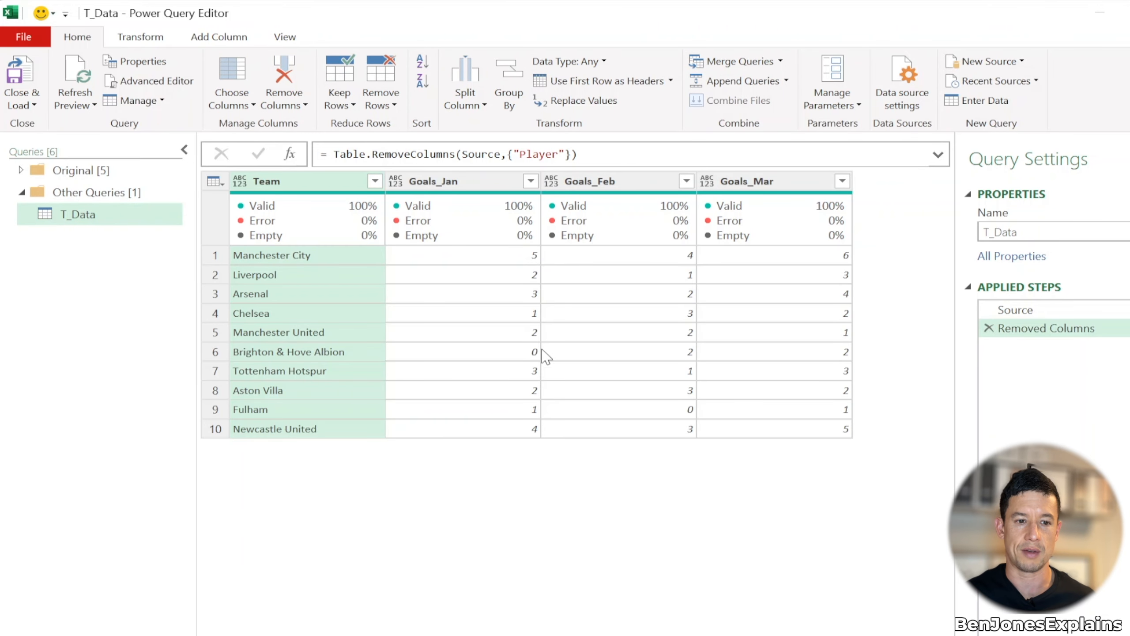
pyautogui.click(558, 154)
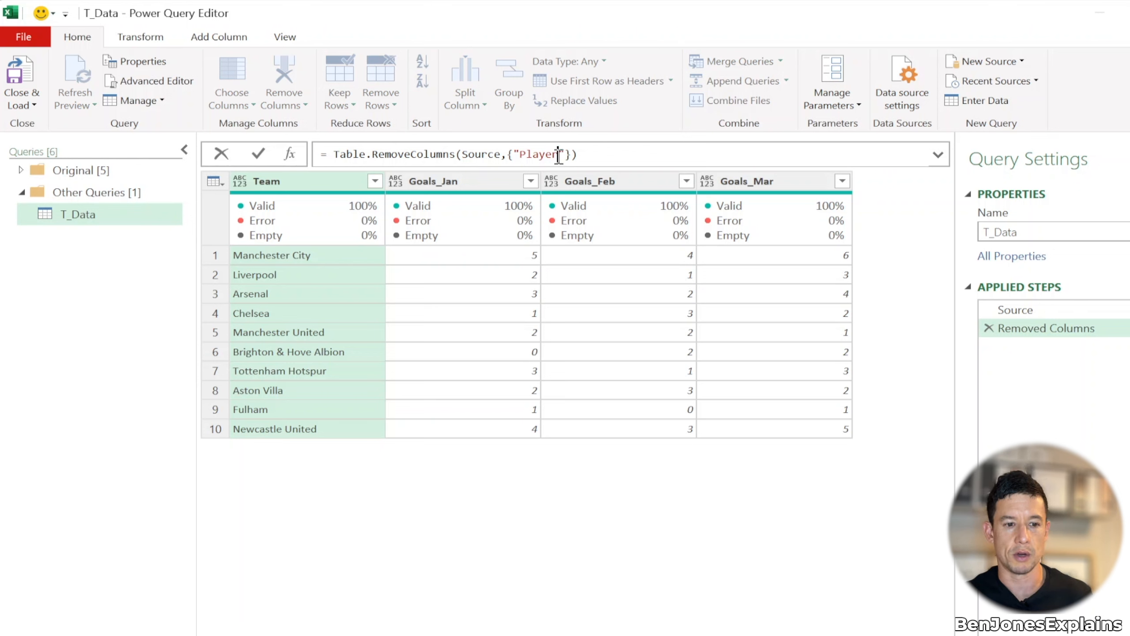
# Insert a custom step that references Source directly after the Source step of the T_Data query
pyautogui.click(995, 309)
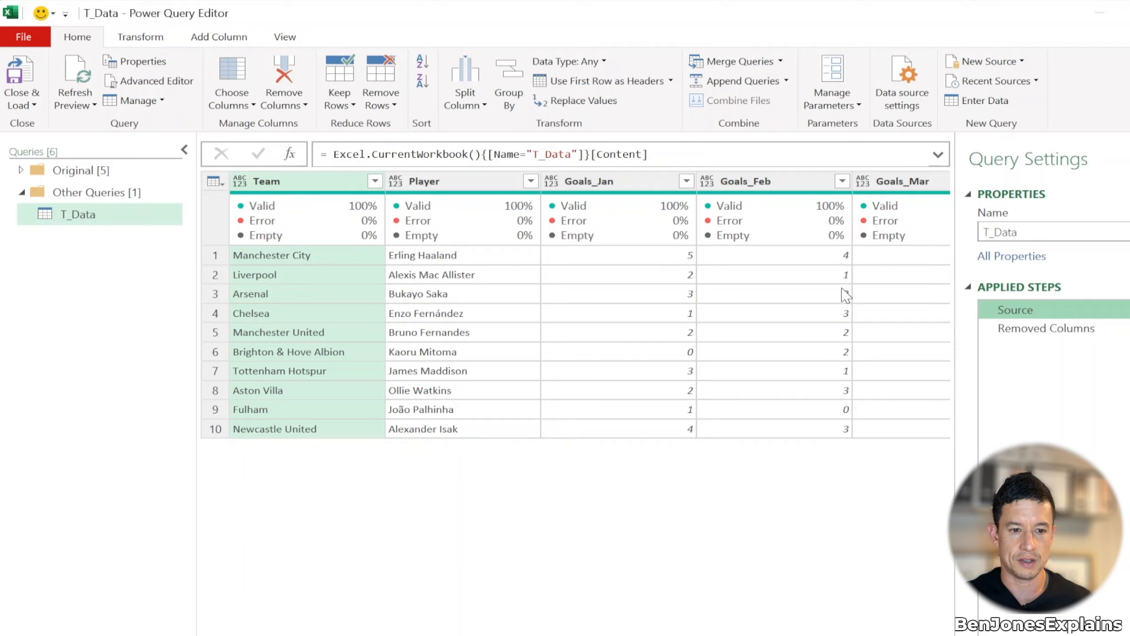
pyautogui.click(290, 155)
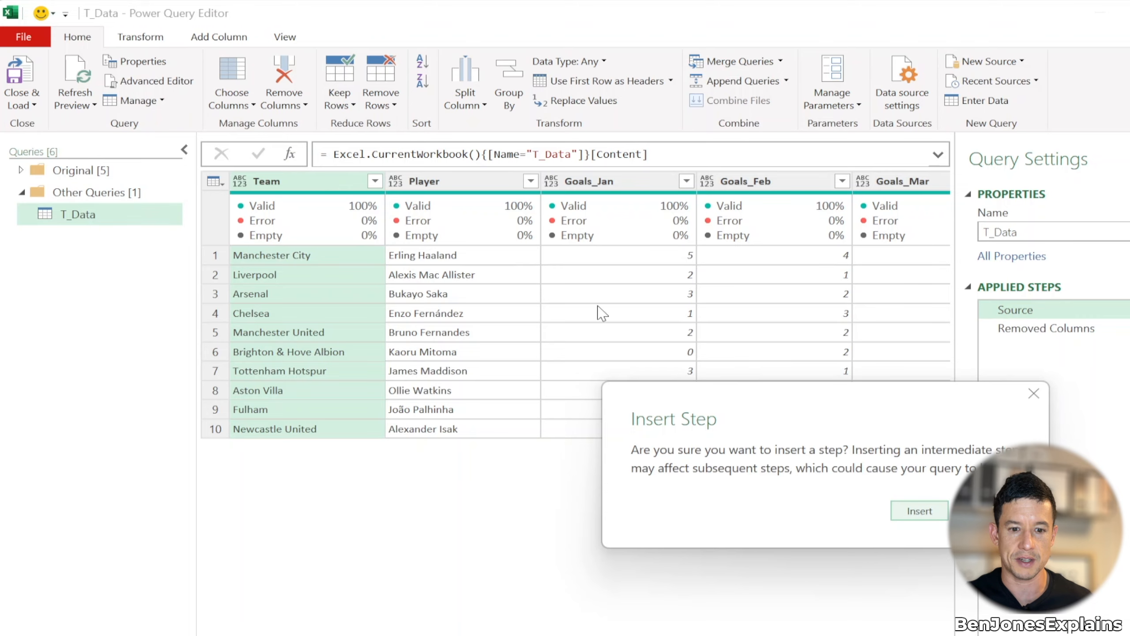
pyautogui.click(916, 511)
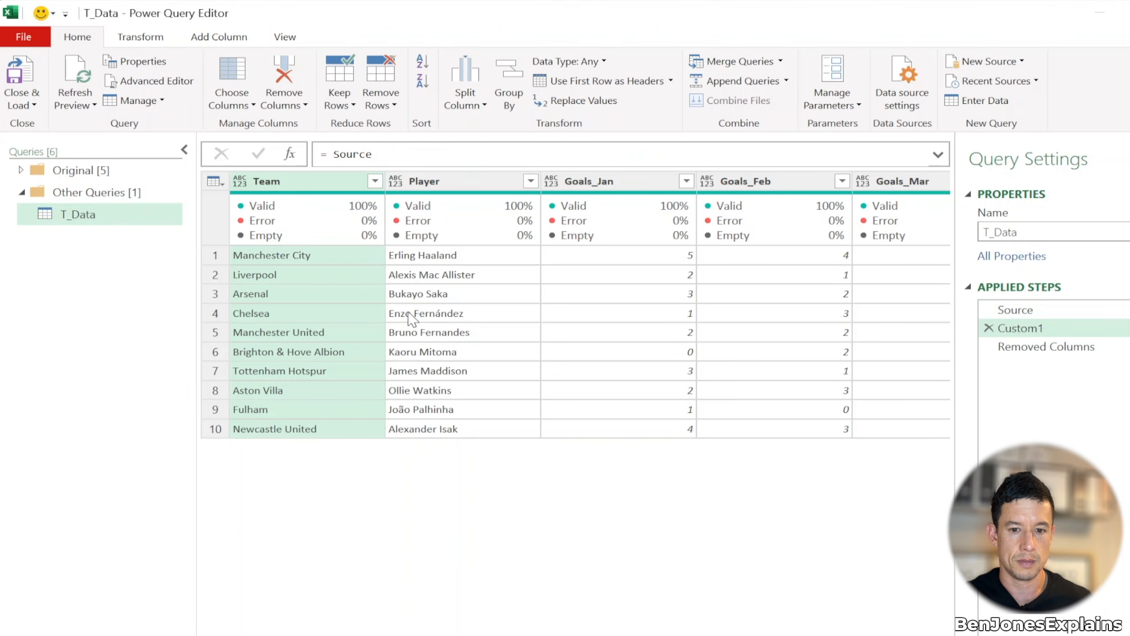
# Rename the Custom1 step of the T_Data query as ColNamesPos2
pyautogui.rightClick(1028, 328)
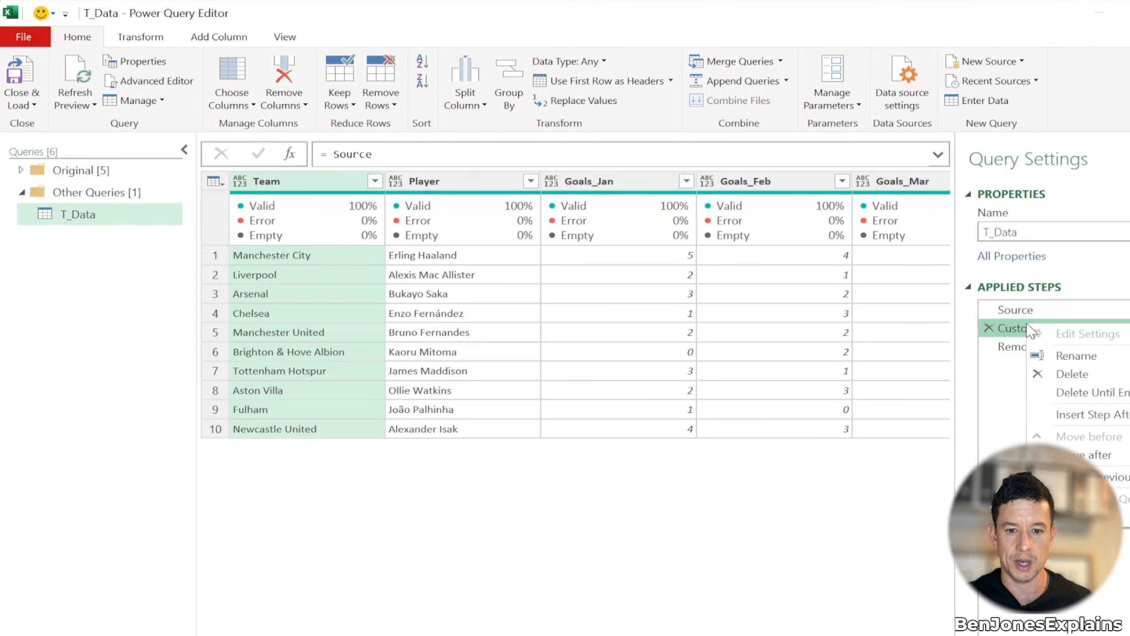
pyautogui.click(1063, 358)
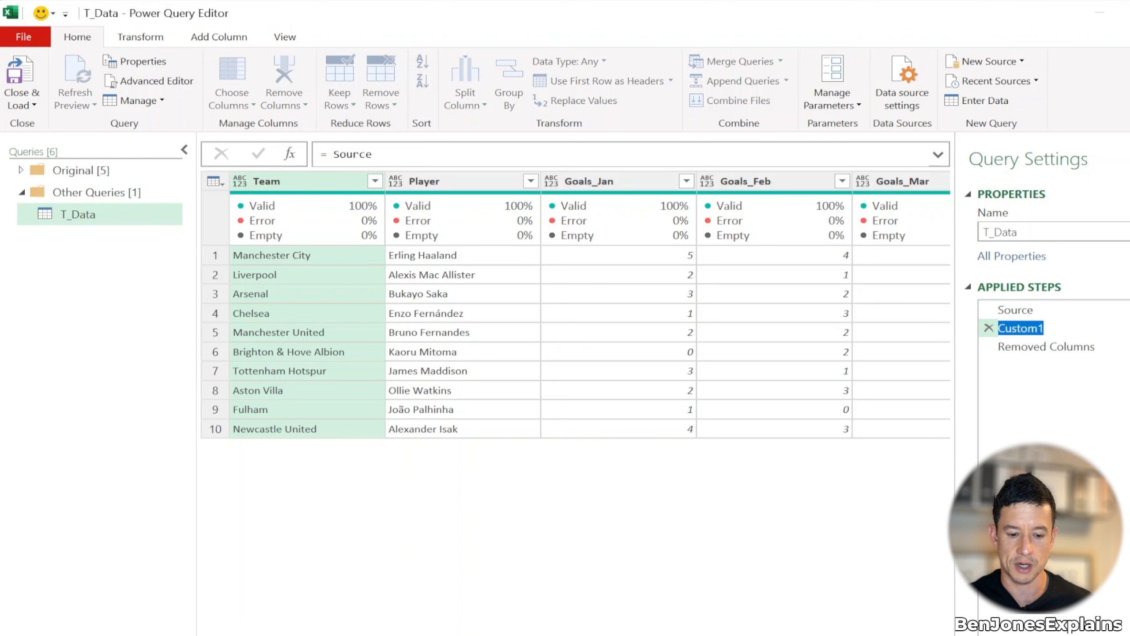
pyautogui.write('ColNamesPos2')
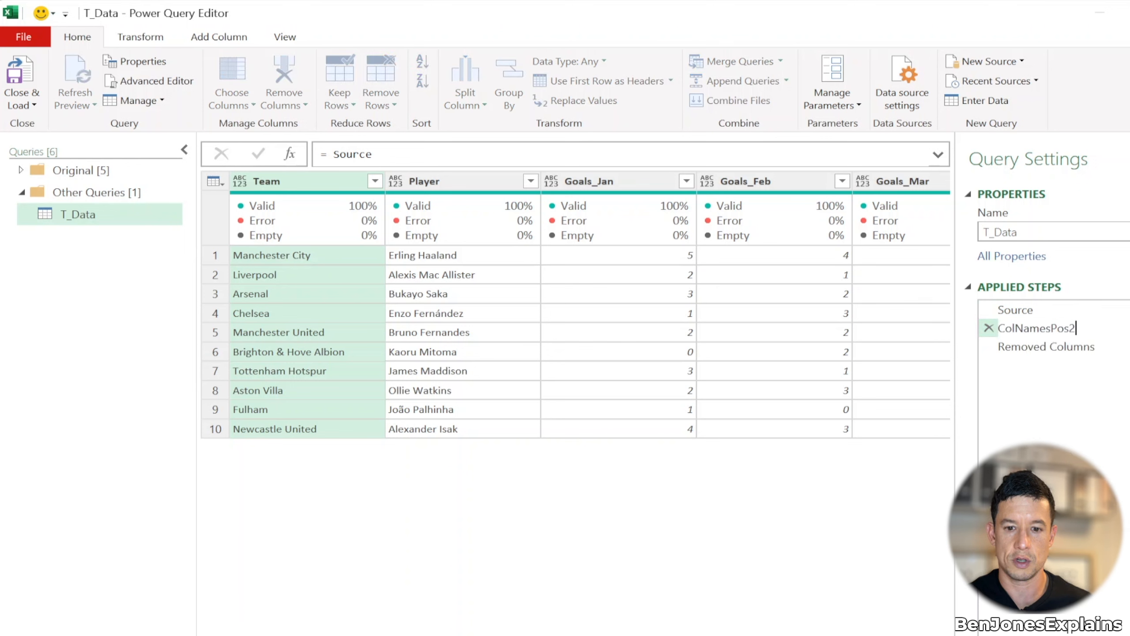
pyautogui.press('Return')
# Change the ColNamesPos2 formula to = Table.ColumnNames(Source) so it returns the list of column names
pyautogui.click(327, 154)
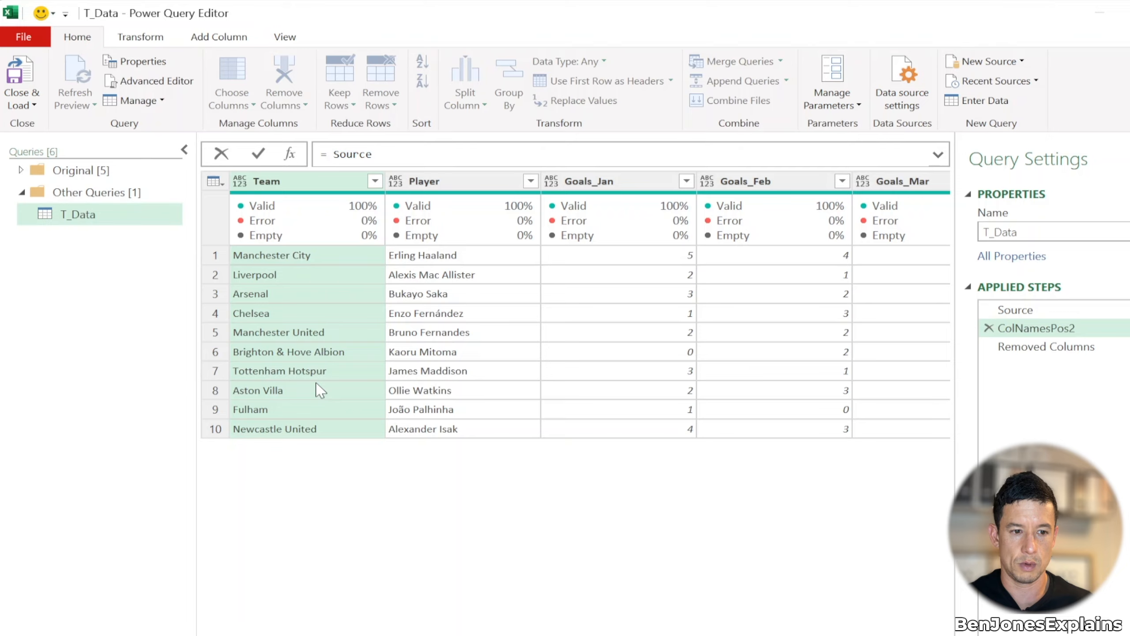
pyautogui.write('Table.')
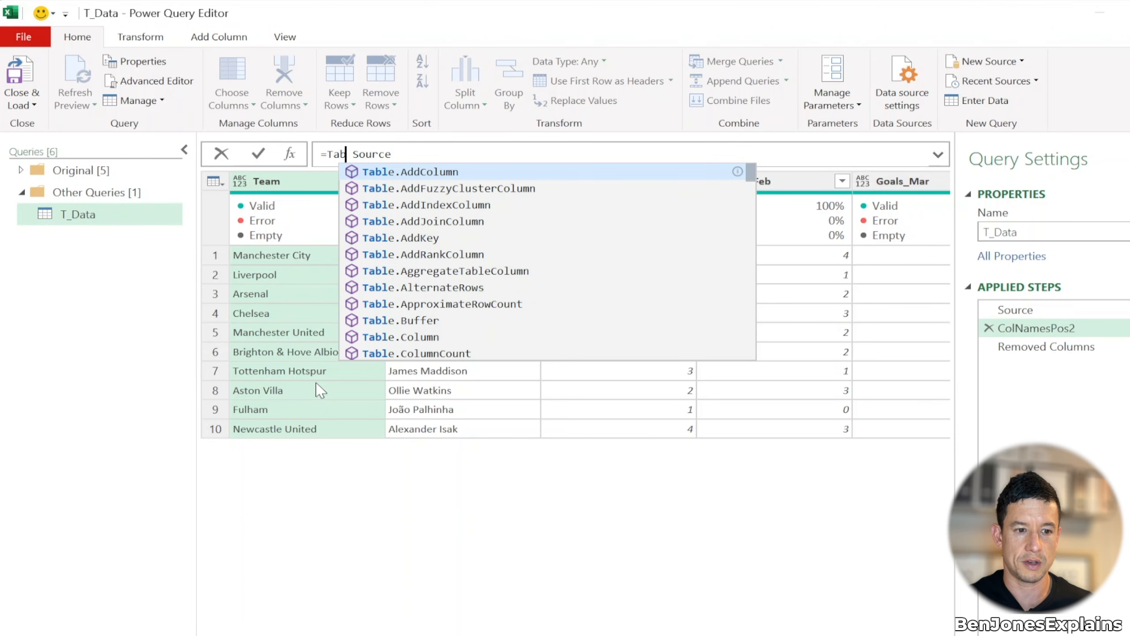
pyautogui.write('Col')
pyautogui.press('Down')
pyautogui.press('Down')
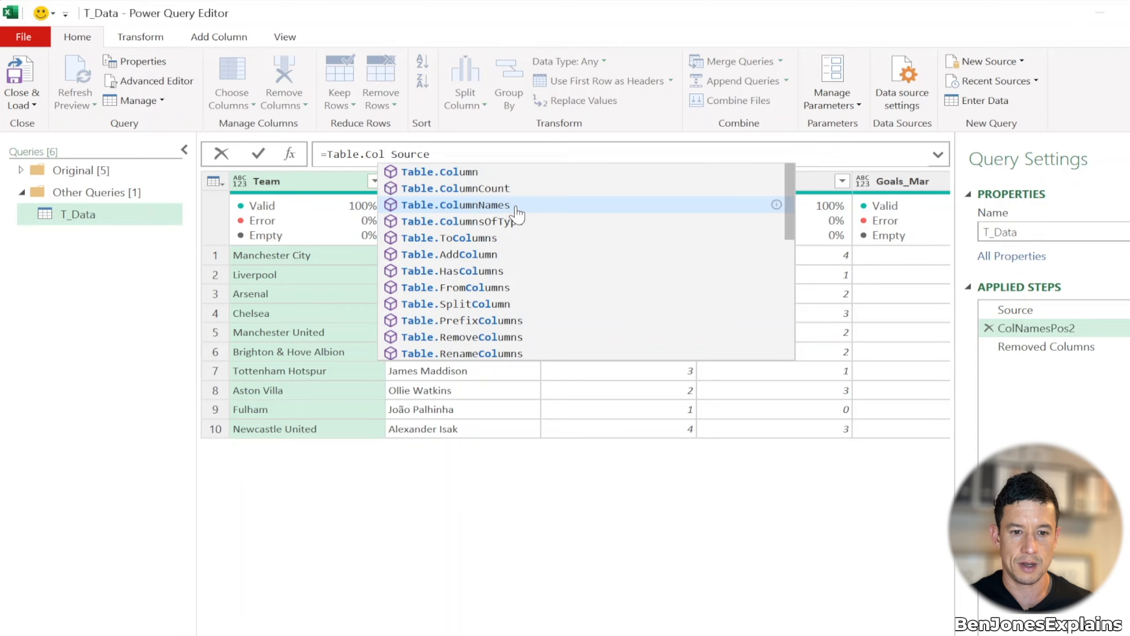
pyautogui.click(776, 206)
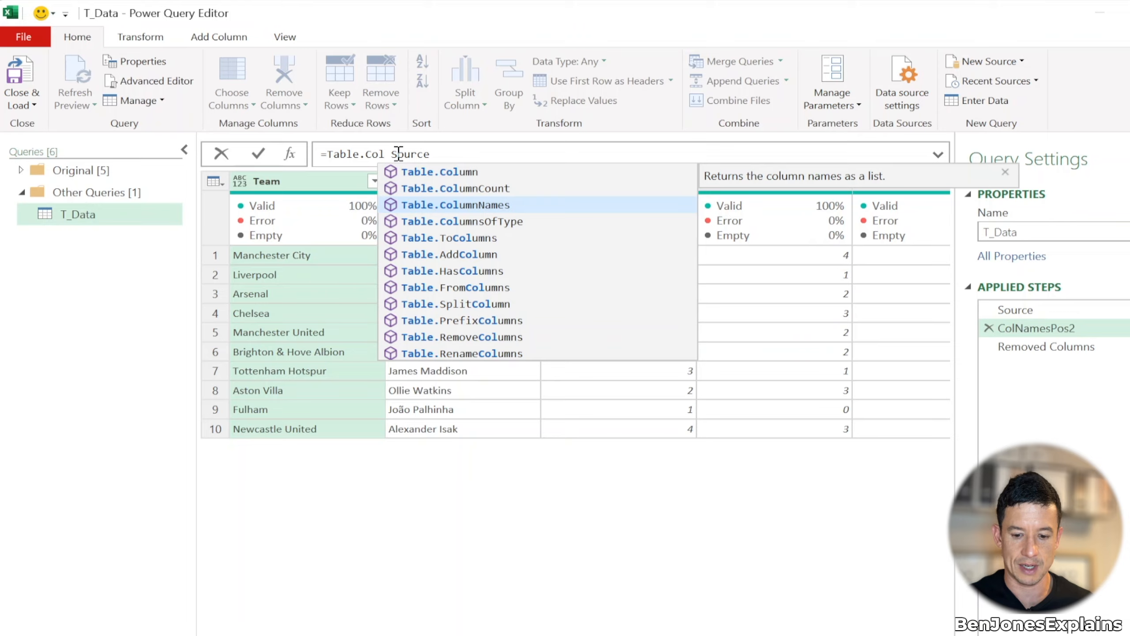
pyautogui.write('(')
pyautogui.press('BackSpace')
pyautogui.press('Delete')
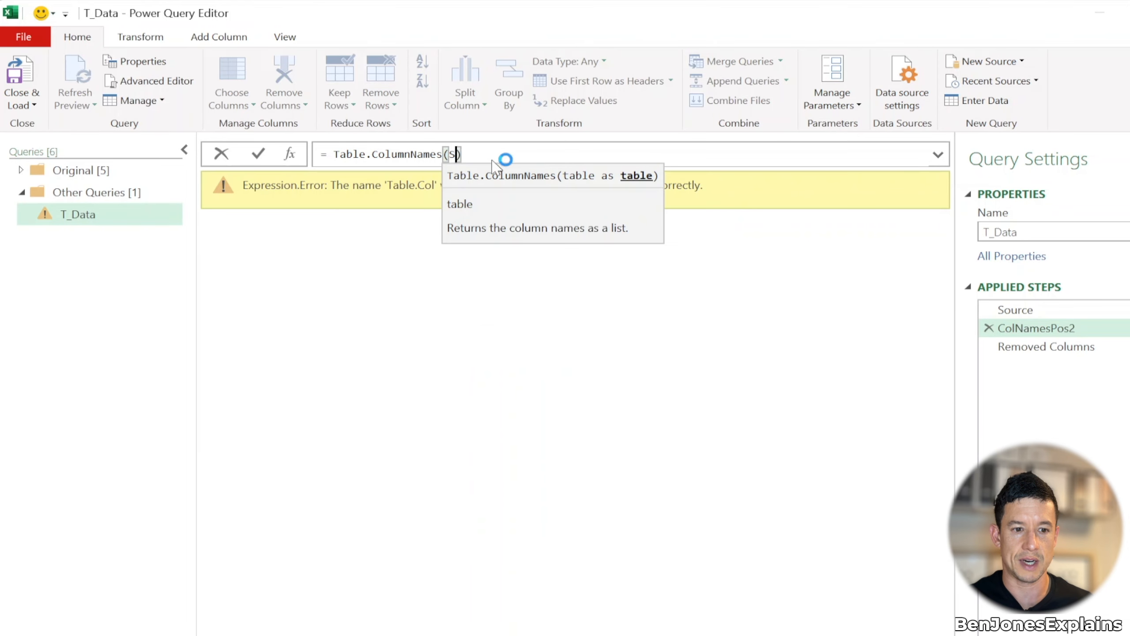
pyautogui.write('ource')
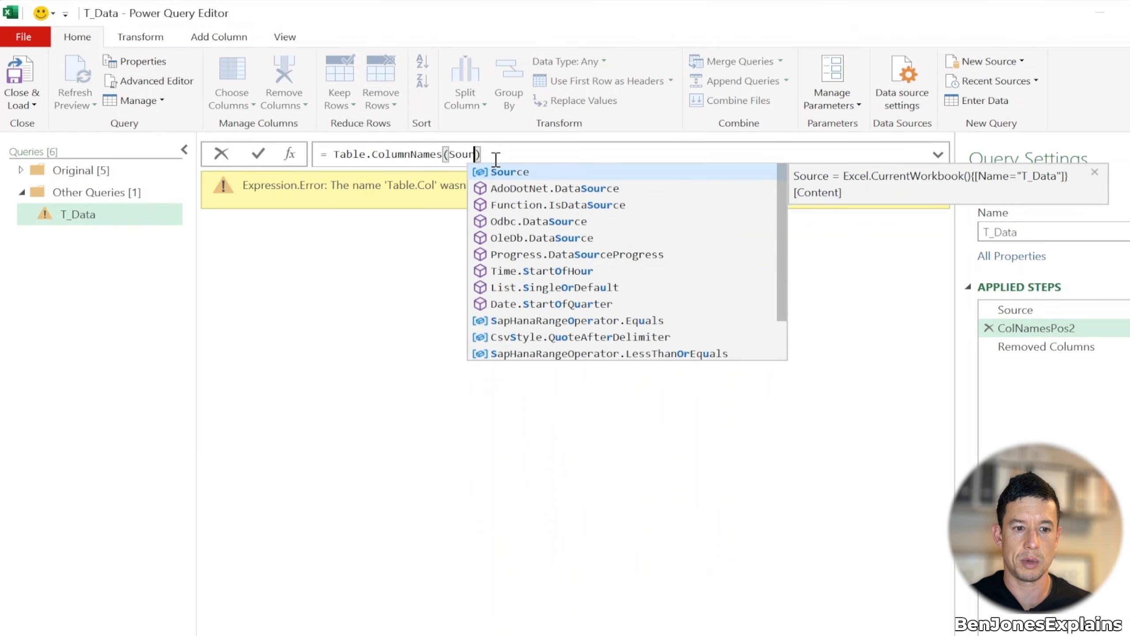
pyautogui.click(508, 159)
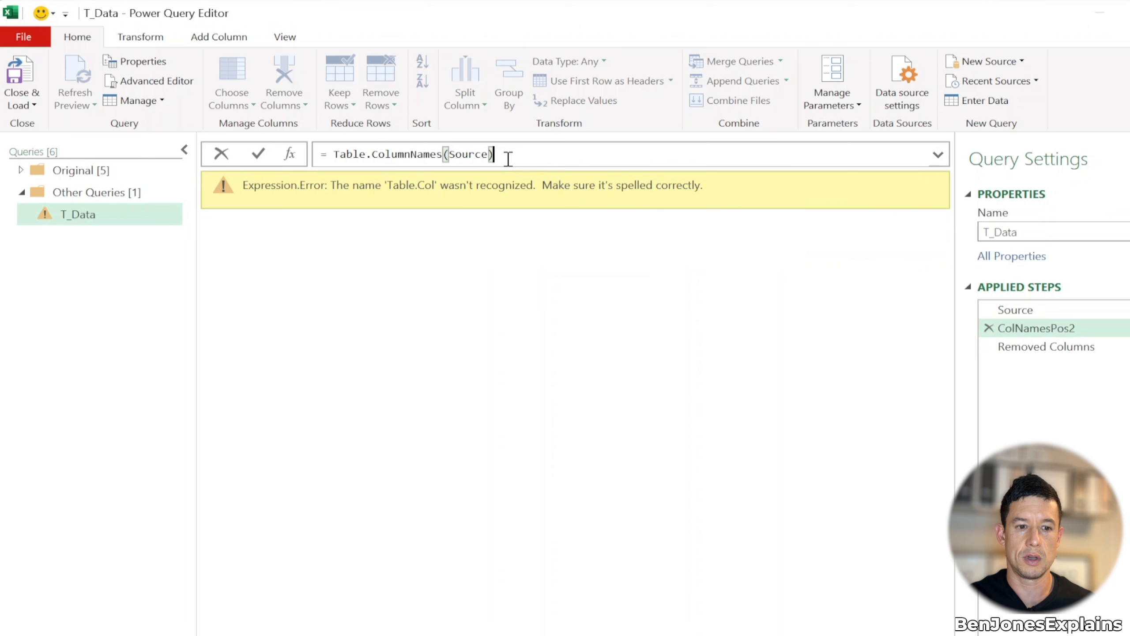
pyautogui.press('Return')
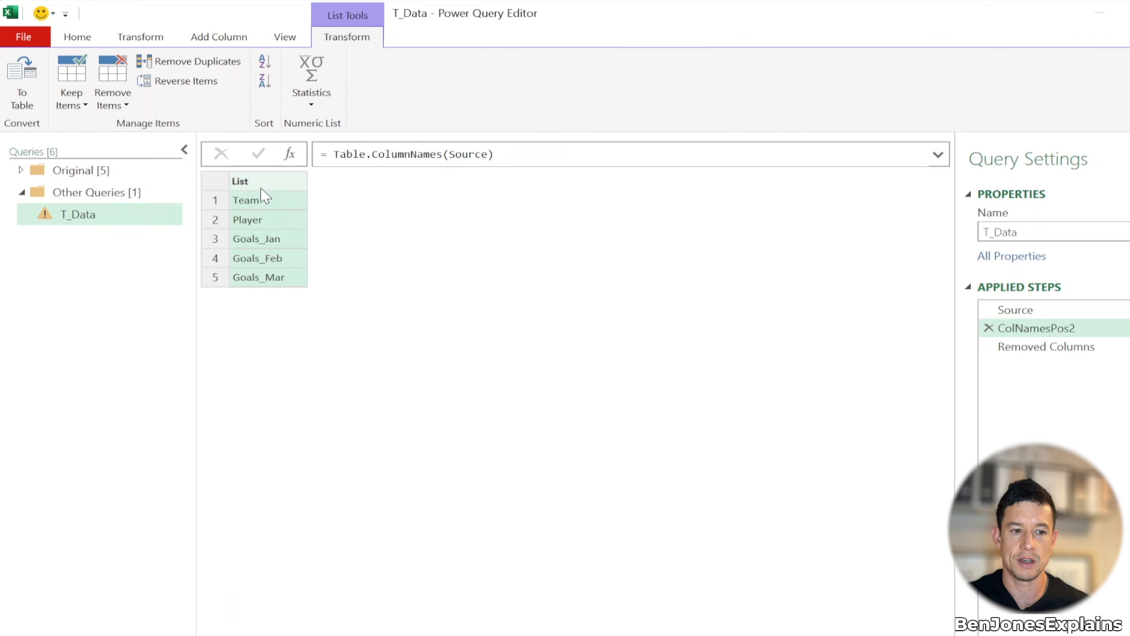
# Append the index {1} to the Table.ColumnNames(Source) formula to extract the second column name
pyautogui.click(1053, 309)
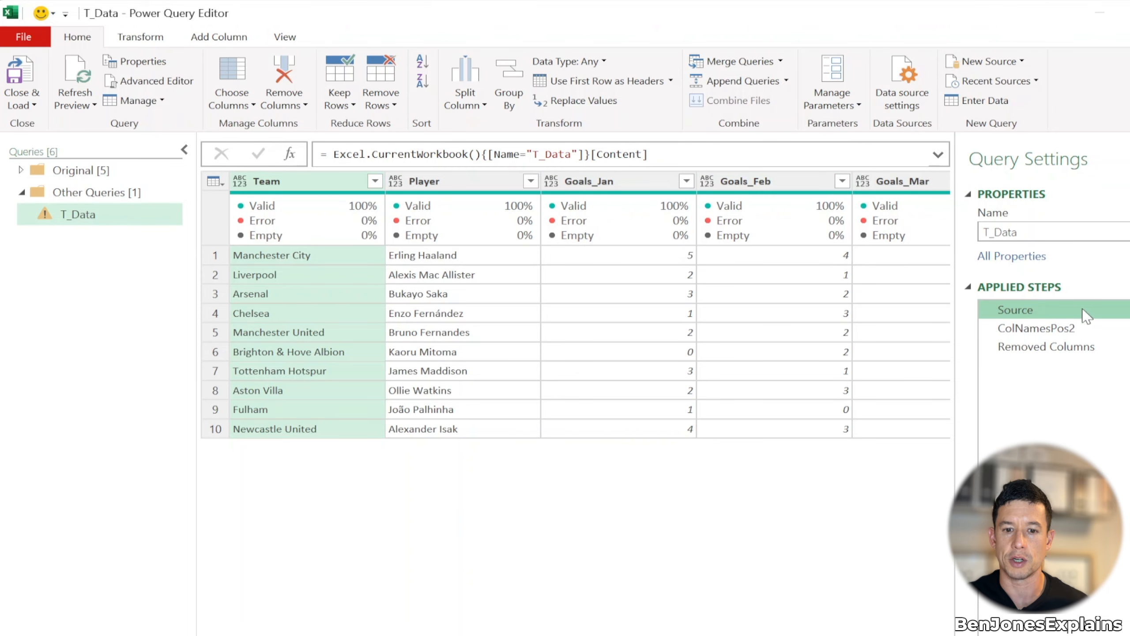
pyautogui.click(1036, 328)
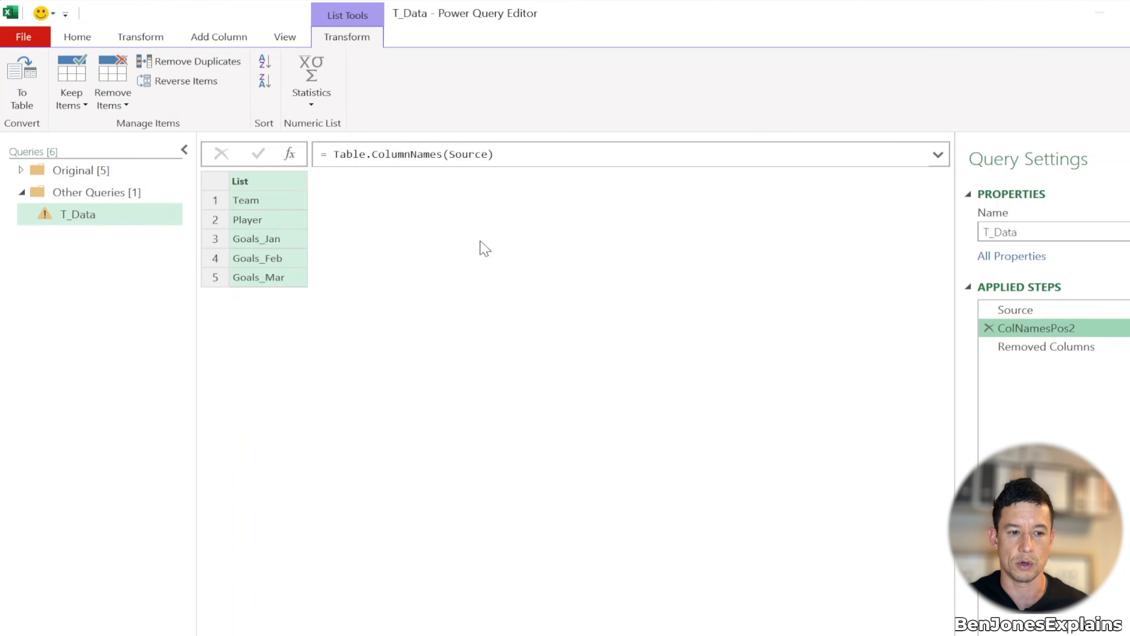
pyautogui.click(518, 155)
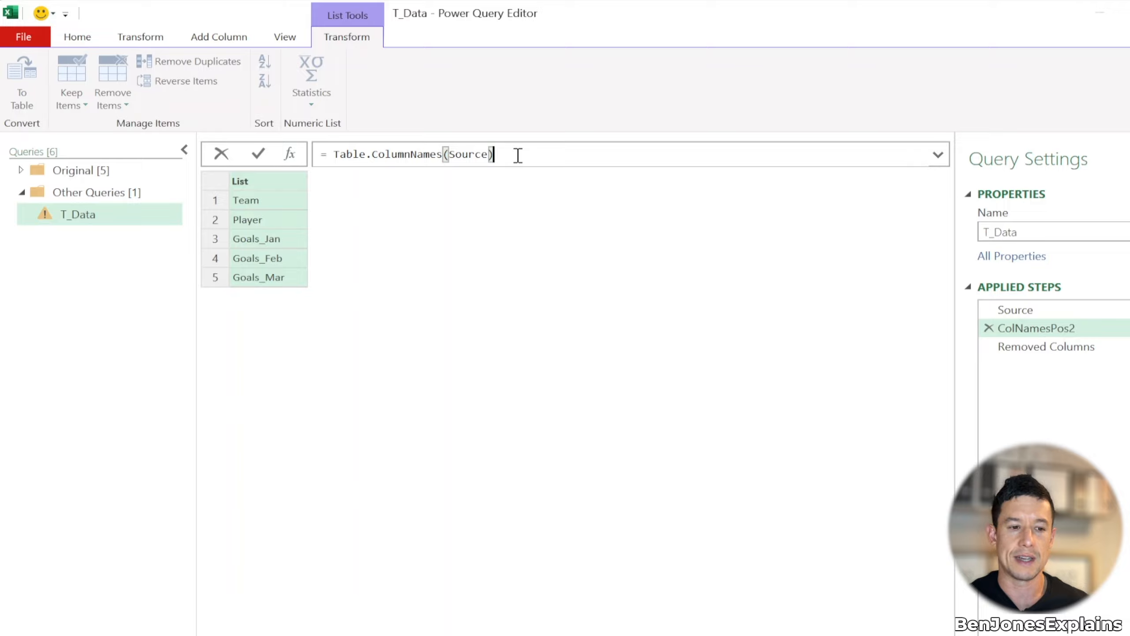
pyautogui.write('{')
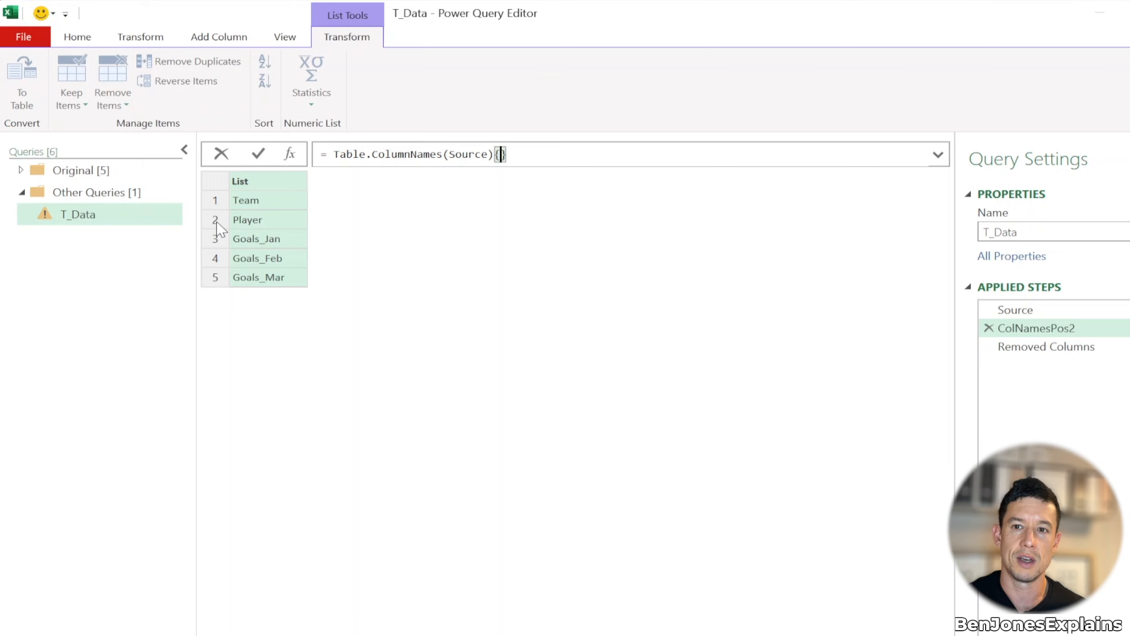
pyautogui.write('1')
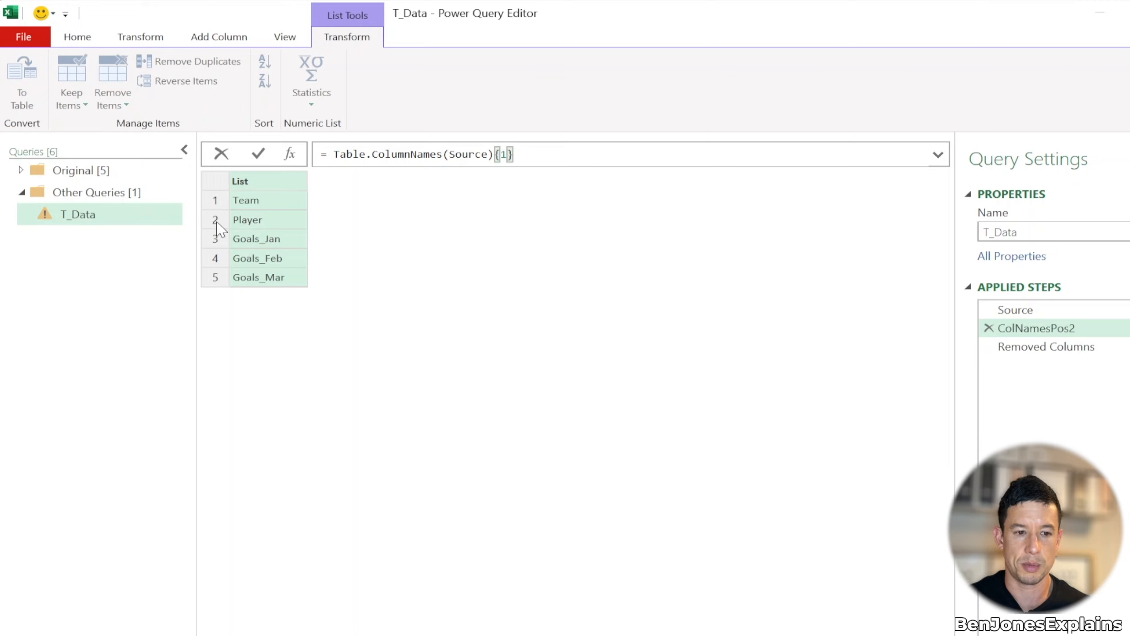
pyautogui.press('Return')
pyautogui.moveTo(234, 182); pyautogui.dragTo(202, 183)
pyautogui.click(239, 210)
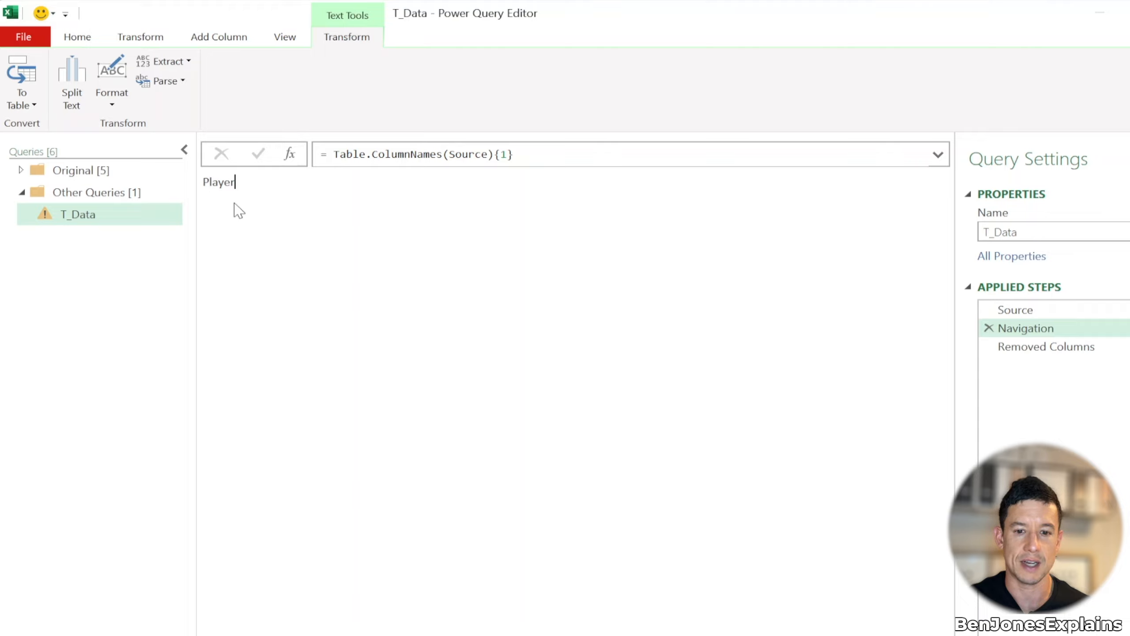
pyautogui.click(1028, 330)
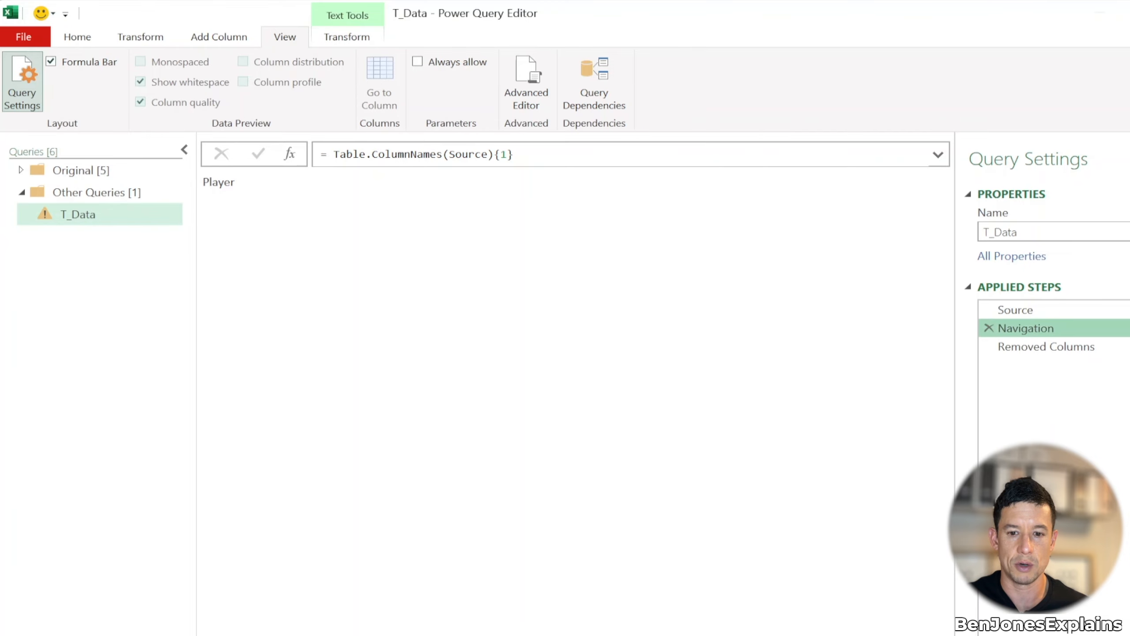
pyautogui.click(1128, 328)
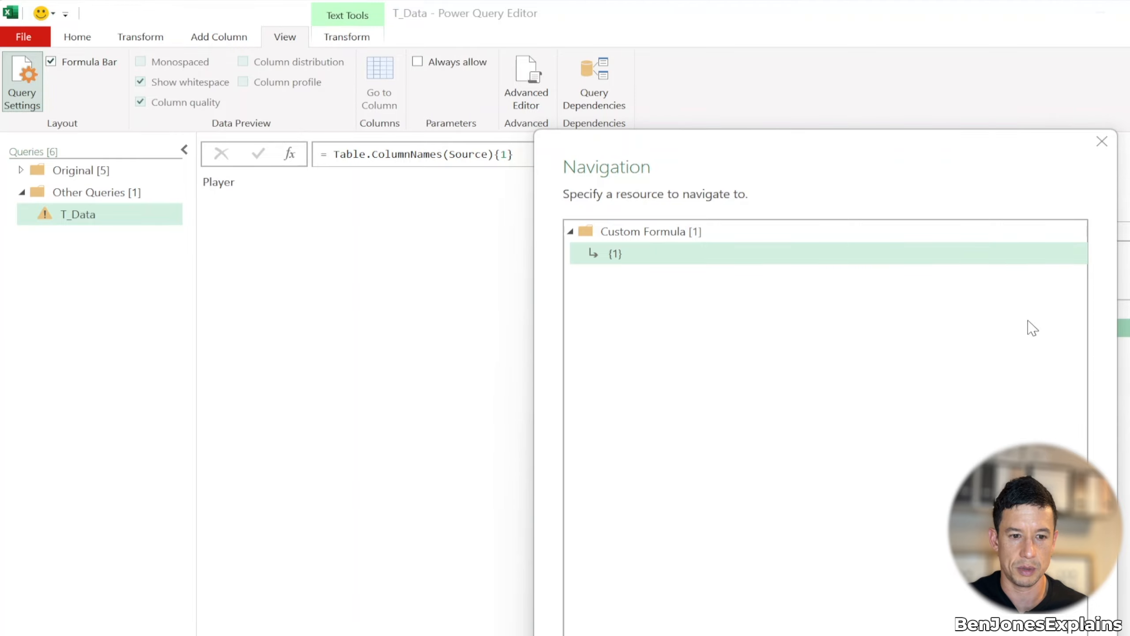
pyautogui.click(1102, 142)
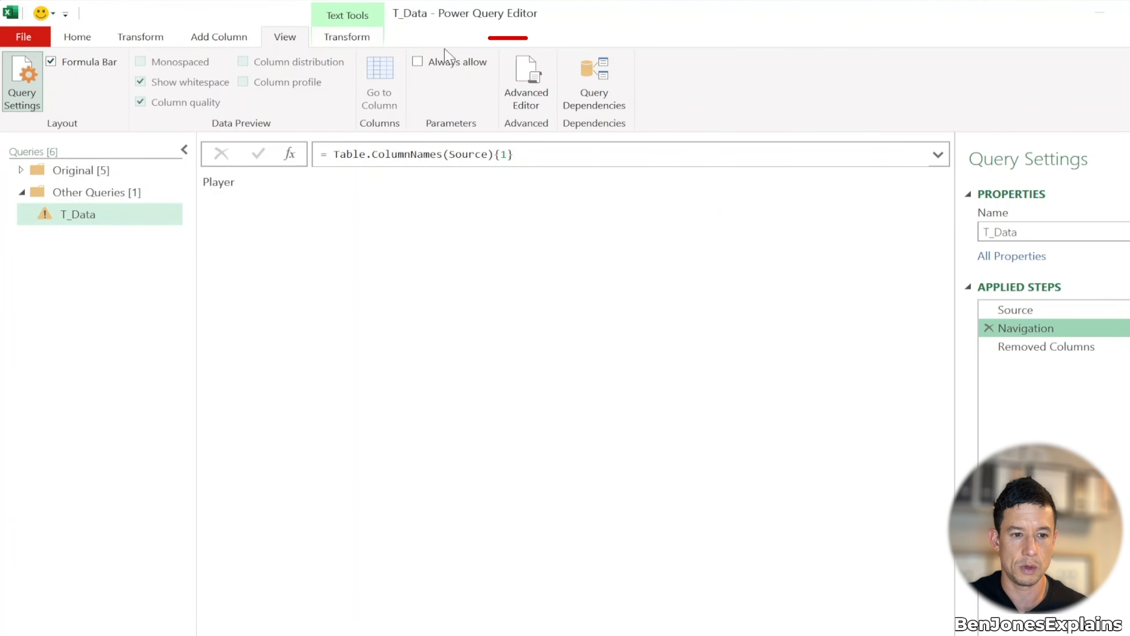
# Open the T_Data query in the Advanced Editor and review its ColNamesPos2 and Removed Columns lines
pyautogui.click(525, 82)
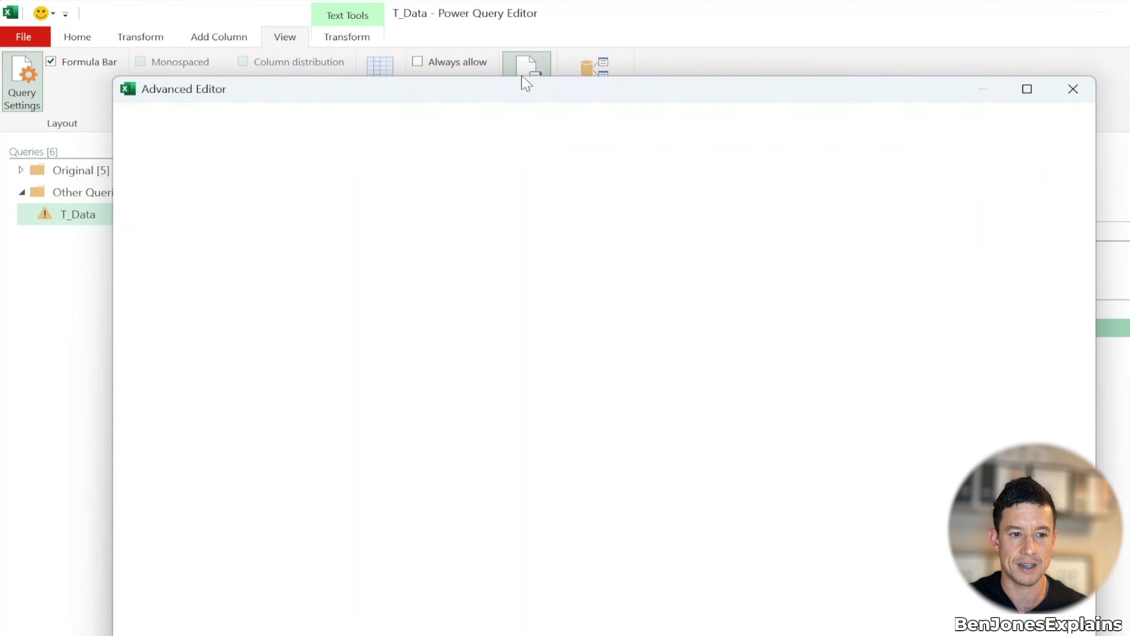
pyautogui.moveTo(517, 93); pyautogui.dragTo(414, 39)
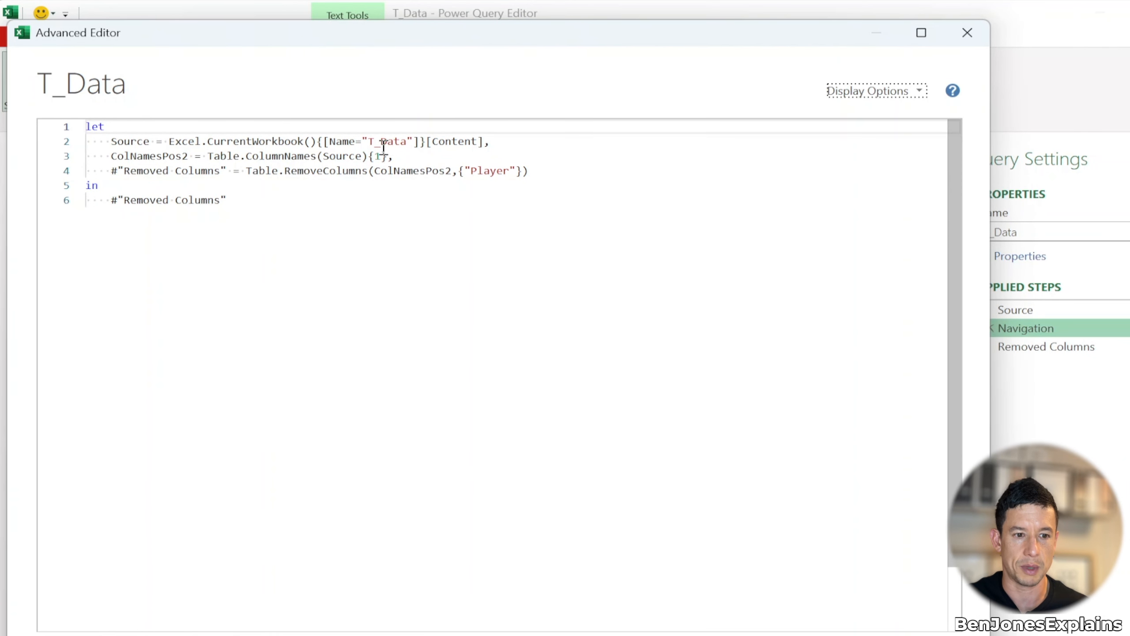
pyautogui.click(406, 155)
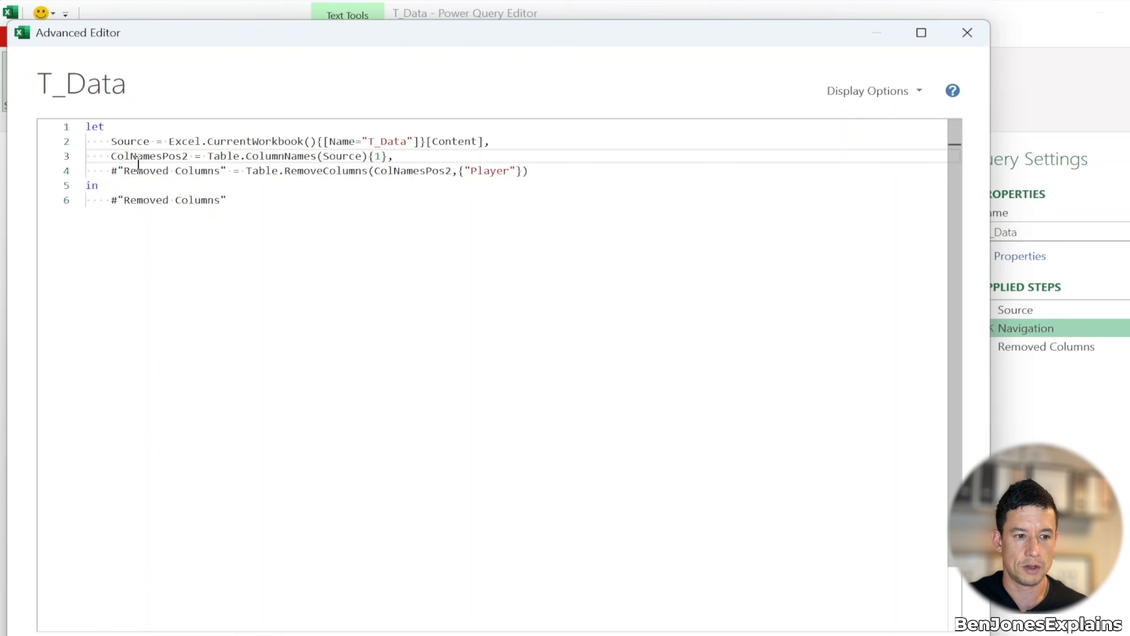
pyautogui.click(188, 155)
pyautogui.press('End')
pyautogui.moveTo(118, 170); pyautogui.dragTo(224, 169)
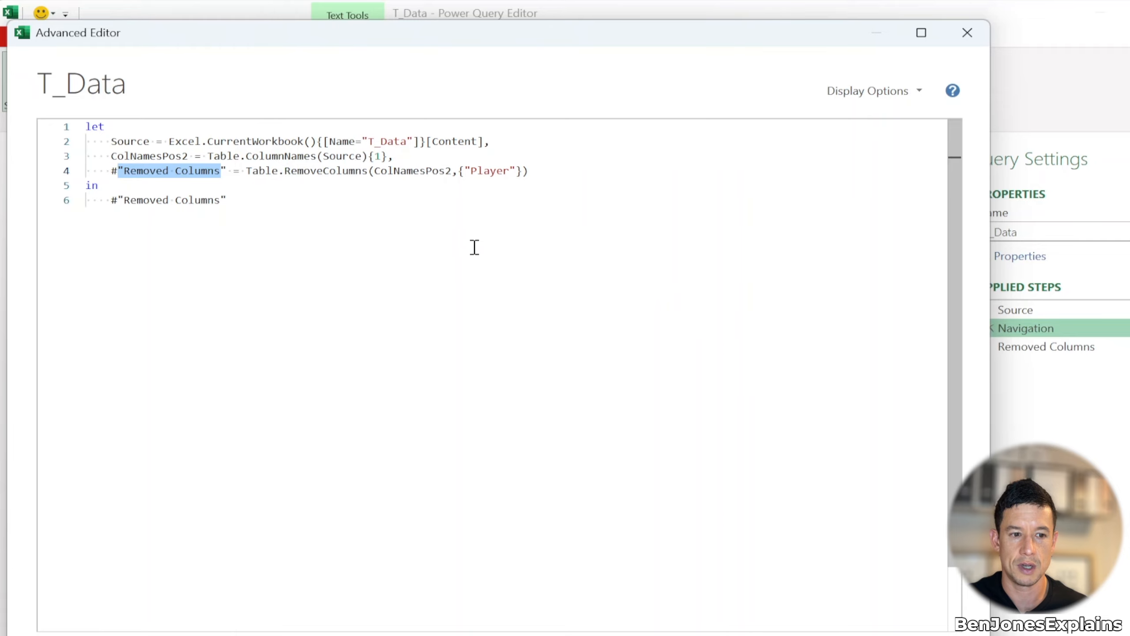
# Replace the hardcoded {"Player"} list in the Table.RemoveColumns call with ColNamesPos2
pyautogui.click(465, 170)
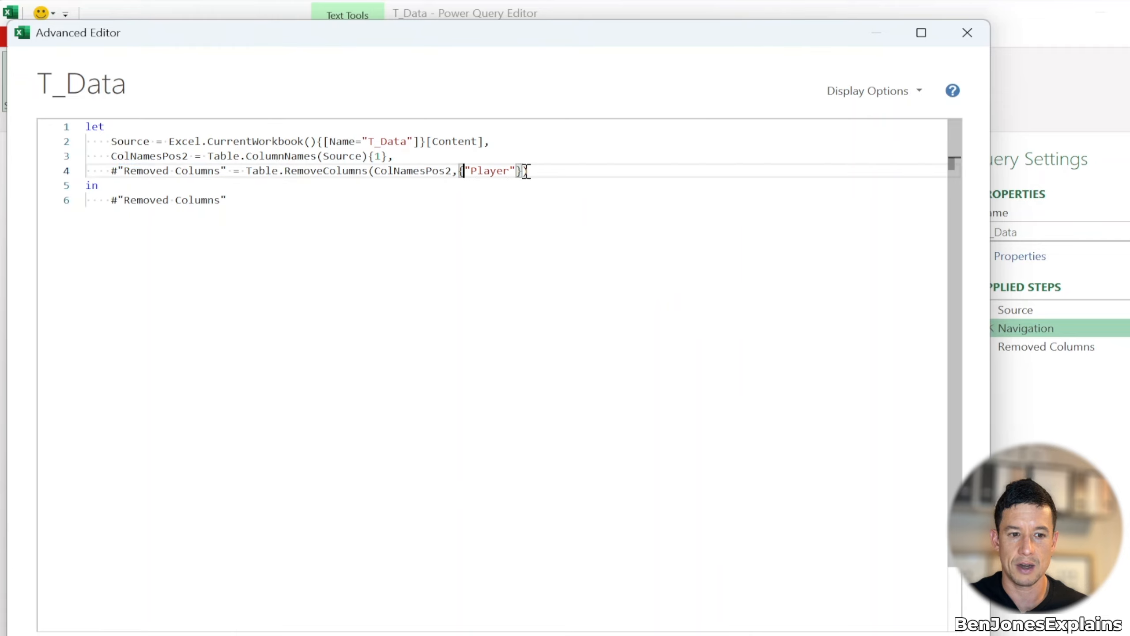
pyautogui.moveTo(521, 170); pyautogui.dragTo(465, 171)
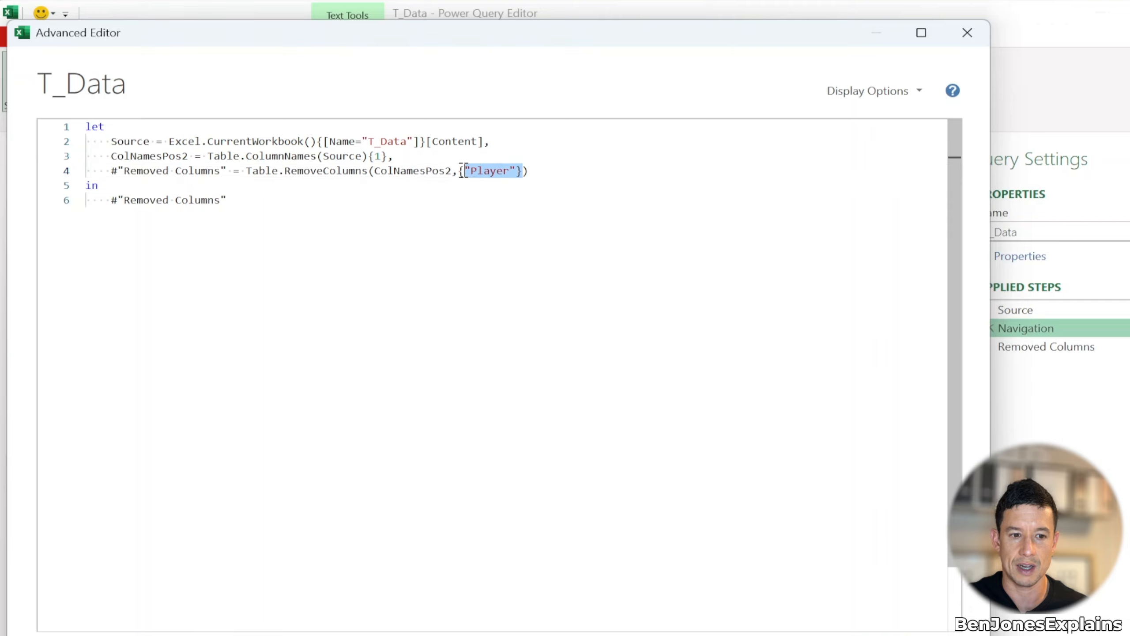
pyautogui.press('BackSpace')
pyautogui.press('BackSpace')
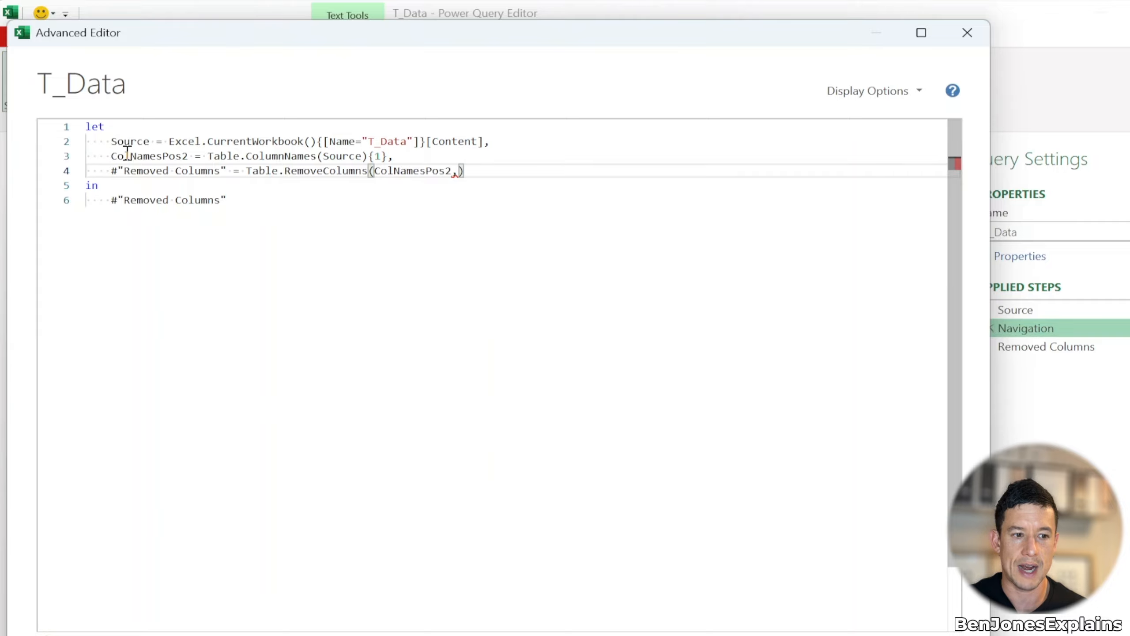
pyautogui.write('Col')
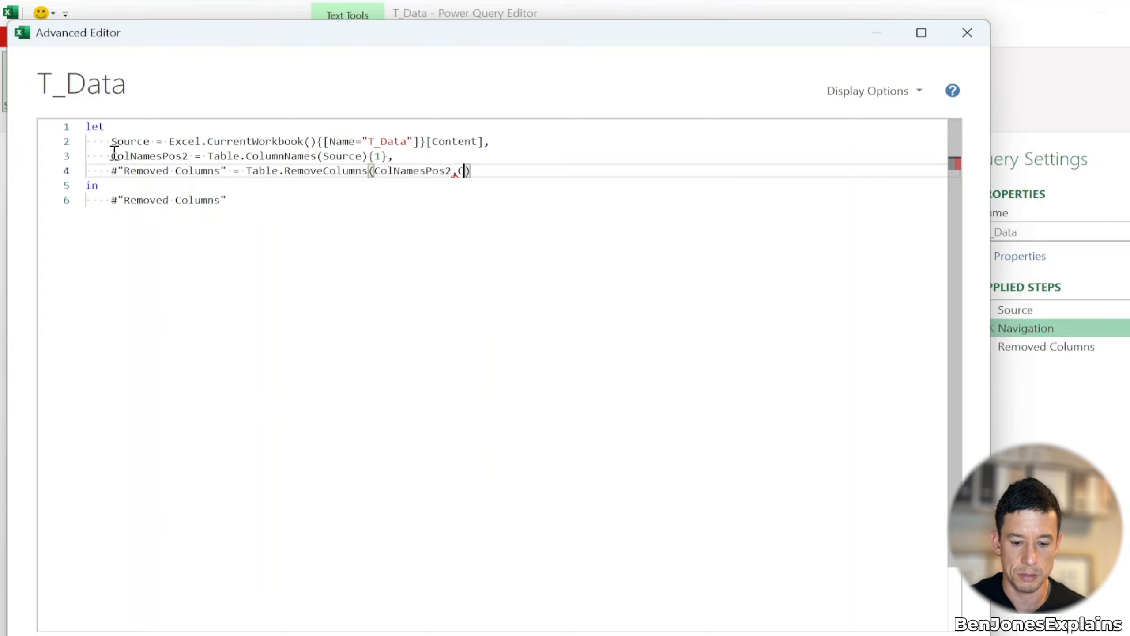
pyautogui.write('Names')
pyautogui.press('Tab')
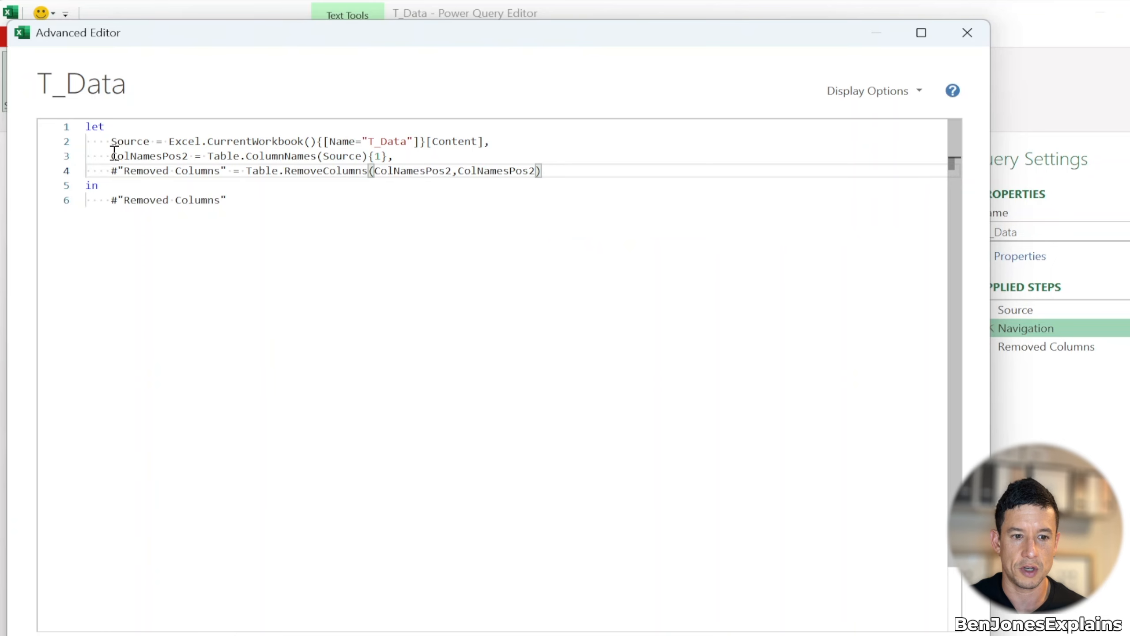
# Change the first argument of Table.RemoveColumns to Source, making the call Table.RemoveColumns(Source,ColNamesPos2)
pyautogui.click(459, 171)
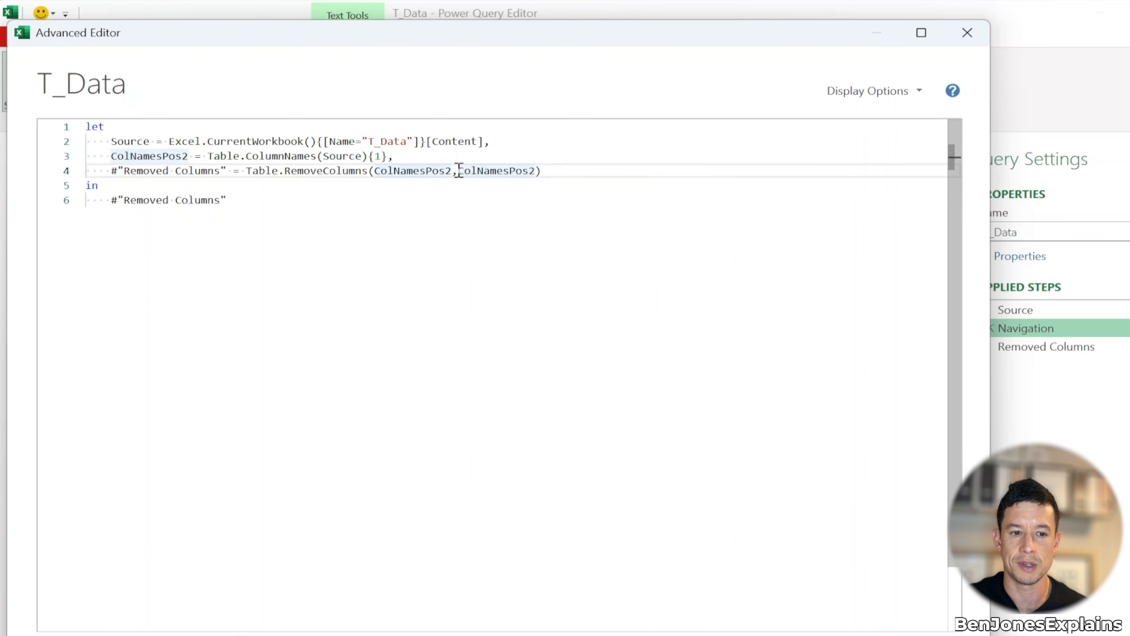
pyautogui.moveTo(459, 171); pyautogui.dragTo(503, 170)
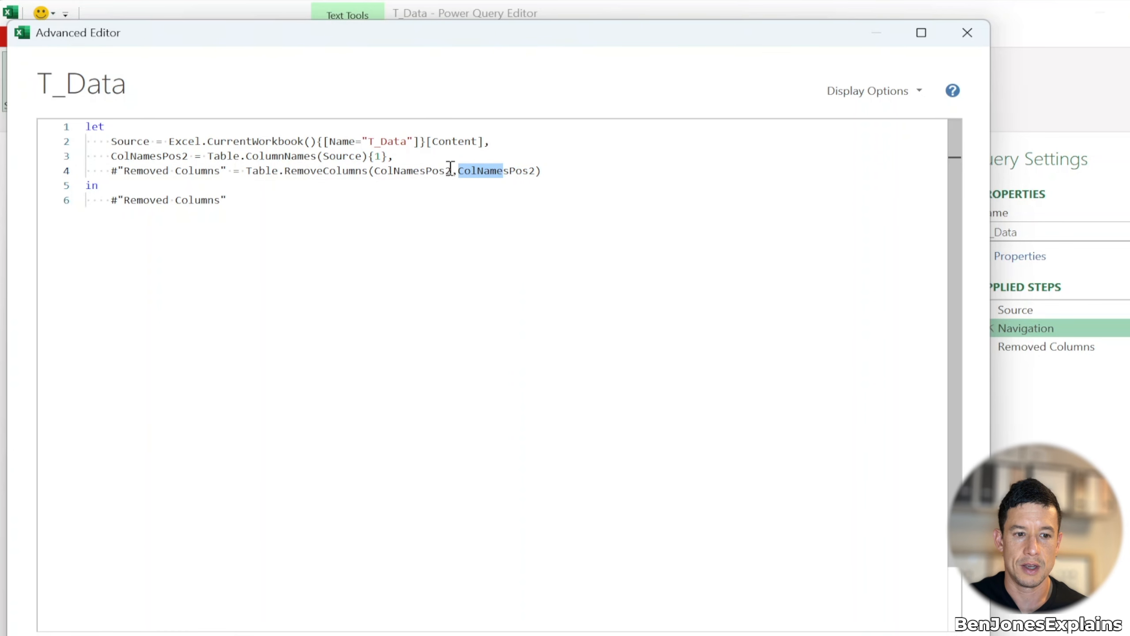
pyautogui.moveTo(451, 171); pyautogui.dragTo(376, 171)
pyautogui.press('Delete')
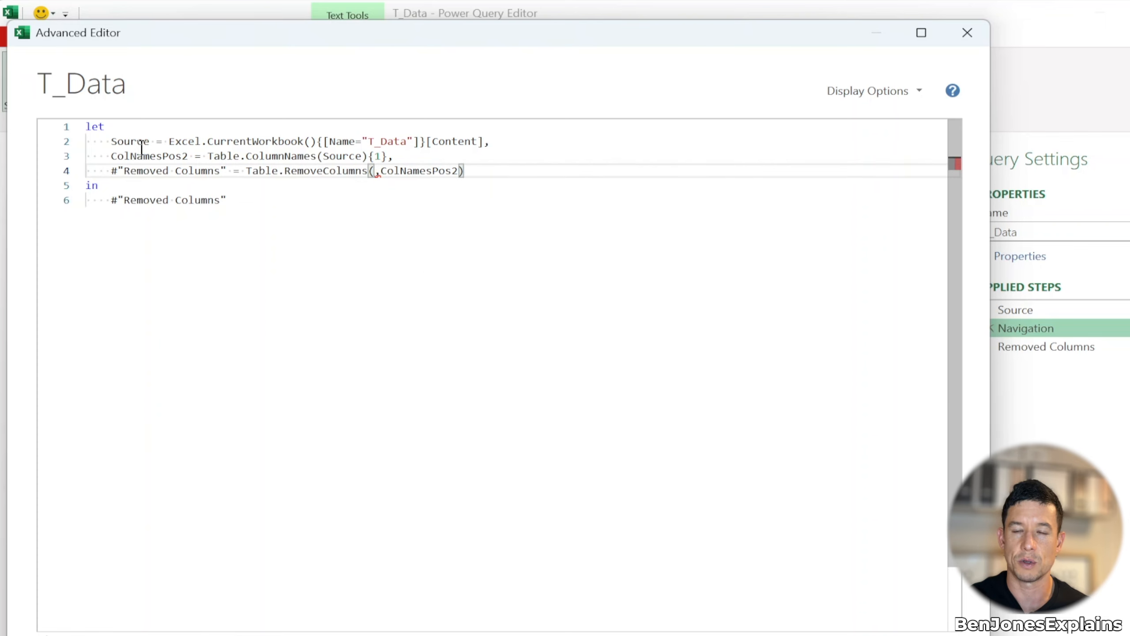
pyautogui.write('Source')
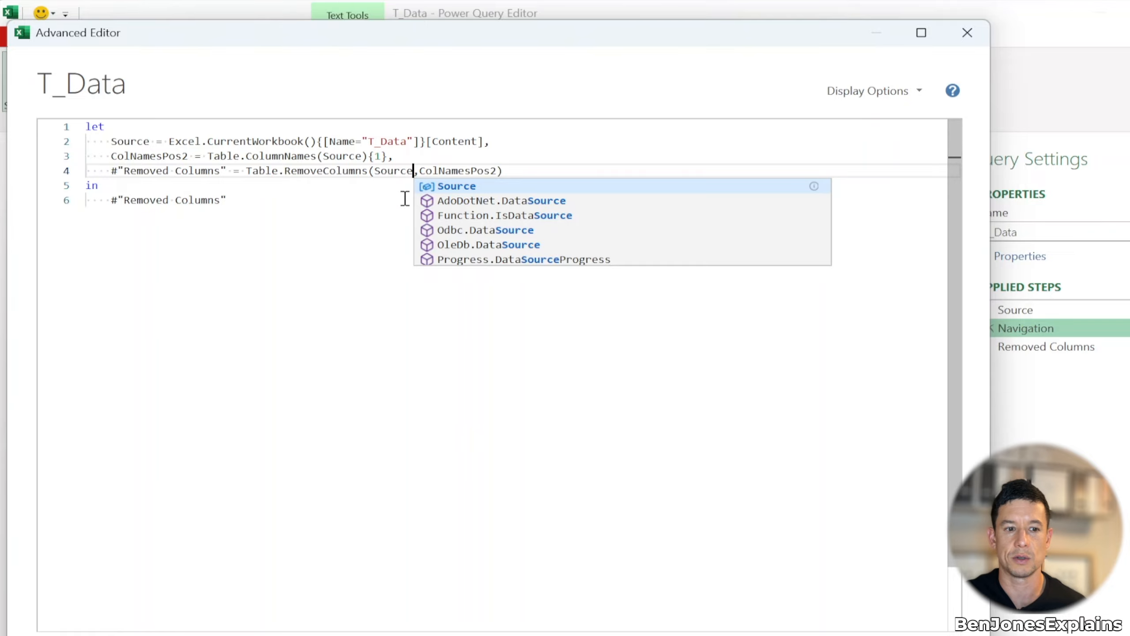
pyautogui.click(422, 170)
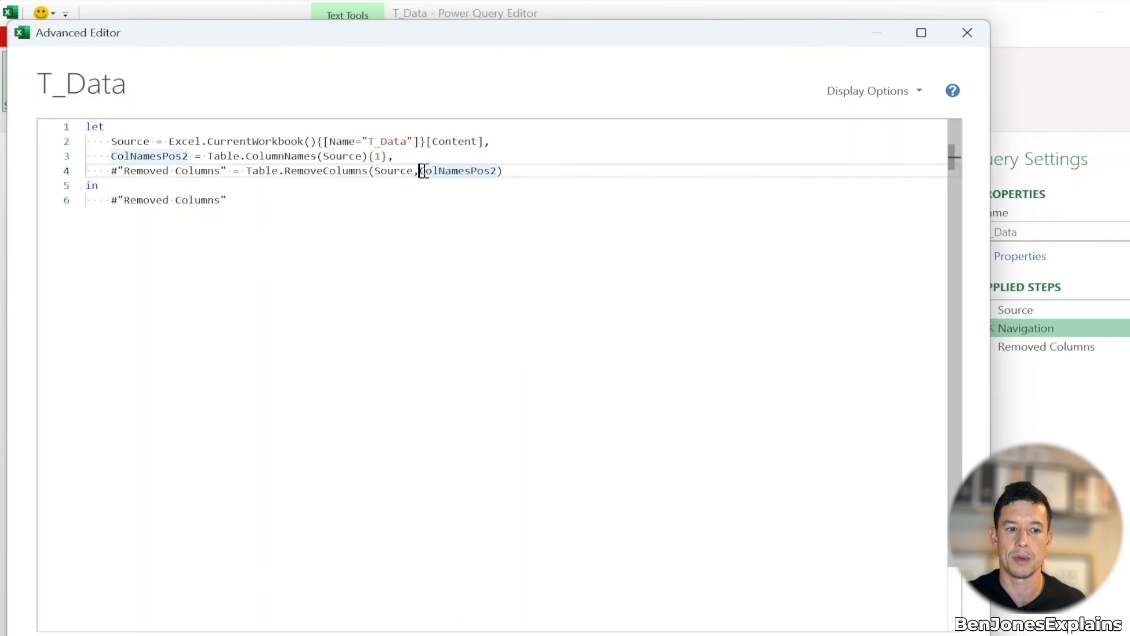
pyautogui.moveTo(308, 178)
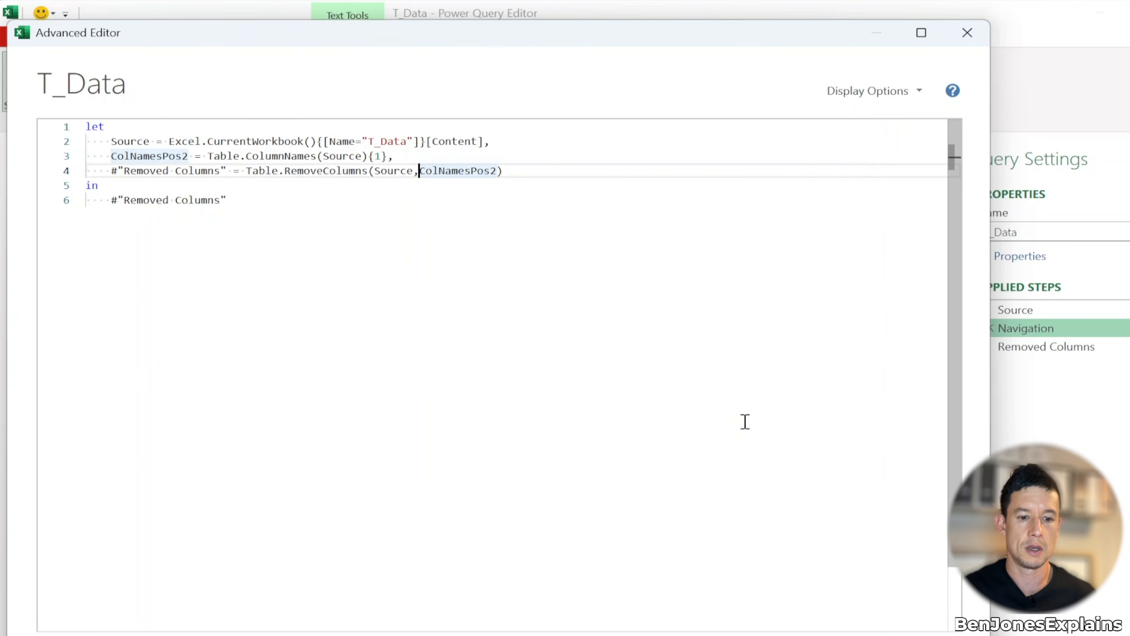
# Rename the #"Removed Columns" step identifier on line 4 to RemovedColumns, dropping the hash, quotes and space
pyautogui.click(175, 170)
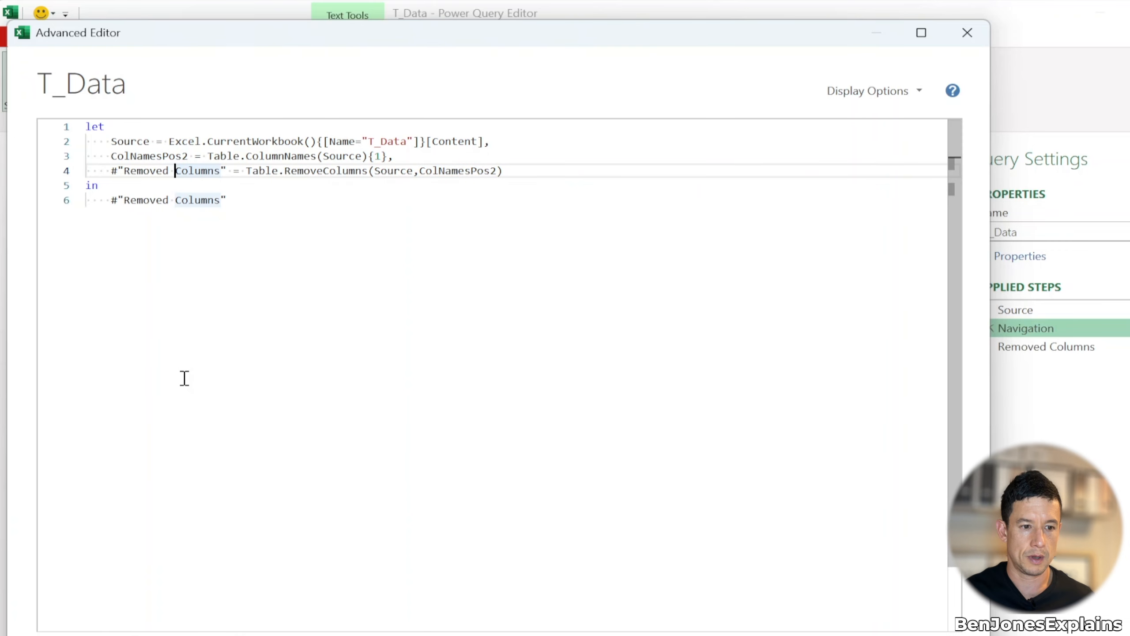
pyautogui.press('BackSpace')
pyautogui.press('Left')
pyautogui.press('Left')
pyautogui.press('Left')
pyautogui.press('Left')
pyautogui.press('Left')
pyautogui.press('Left')
pyautogui.press('Left')
pyautogui.press('BackSpace')
pyautogui.press('BackSpace')
pyautogui.click(206, 171)
pyautogui.press('BackSpace')
# Replace the #"Removed Columns" reference after the in clause with RemovedColumns
pyautogui.click(284, 248)
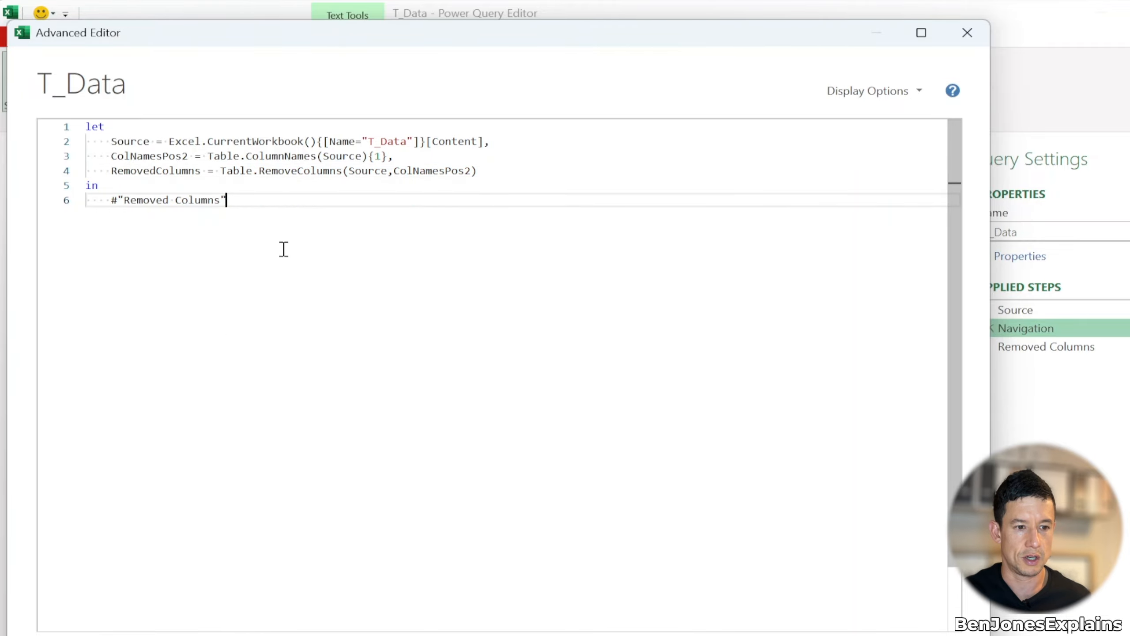
pyautogui.press('BackSpace')
pyautogui.press('BackSpace')
pyautogui.press('BackSpace')
pyautogui.press('BackSpace')
pyautogui.press('BackSpace')
pyautogui.press('BackSpace')
pyautogui.press('BackSpace')
pyautogui.press('BackSpace')
pyautogui.press('BackSpace')
pyautogui.press('BackSpace')
pyautogui.press('BackSpace')
pyautogui.press('BackSpace')
pyautogui.press('BackSpace')
pyautogui.press('BackSpace')
pyautogui.press('BackSpace')
pyautogui.press('BackSpace')
pyautogui.press('BackSpace')
pyautogui.press('BackSpace')
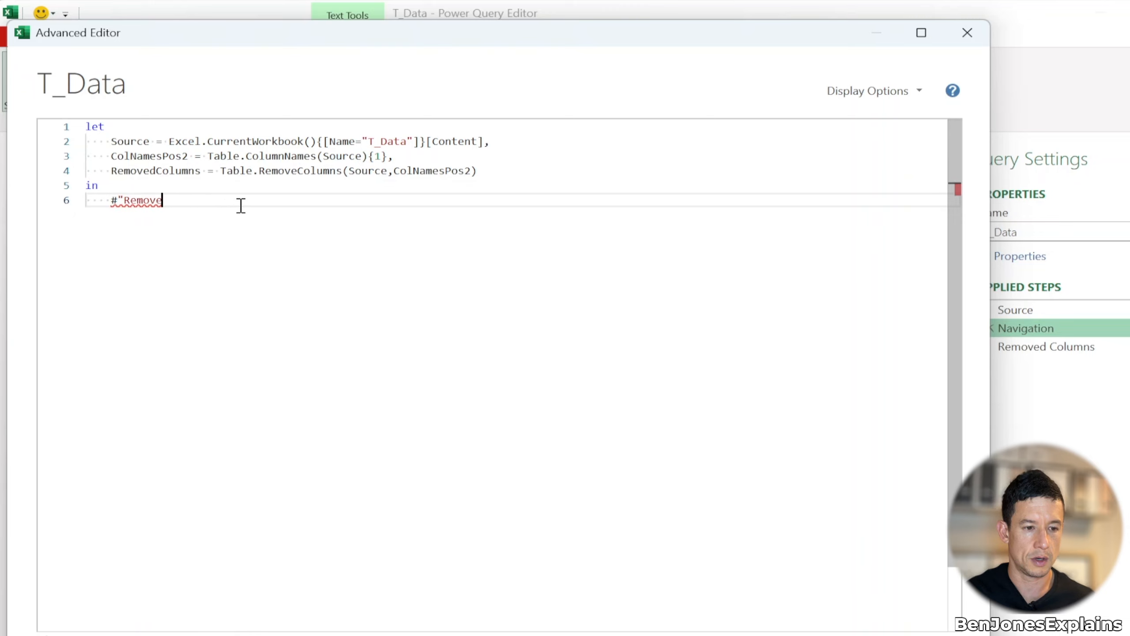
pyautogui.write('Re')
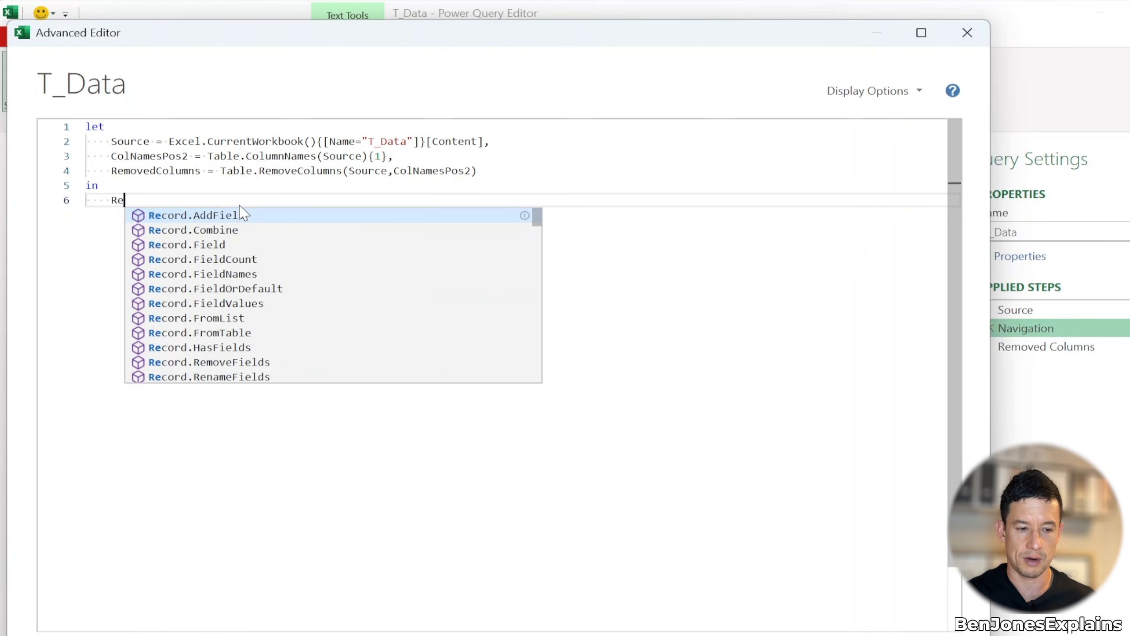
pyautogui.write('moved')
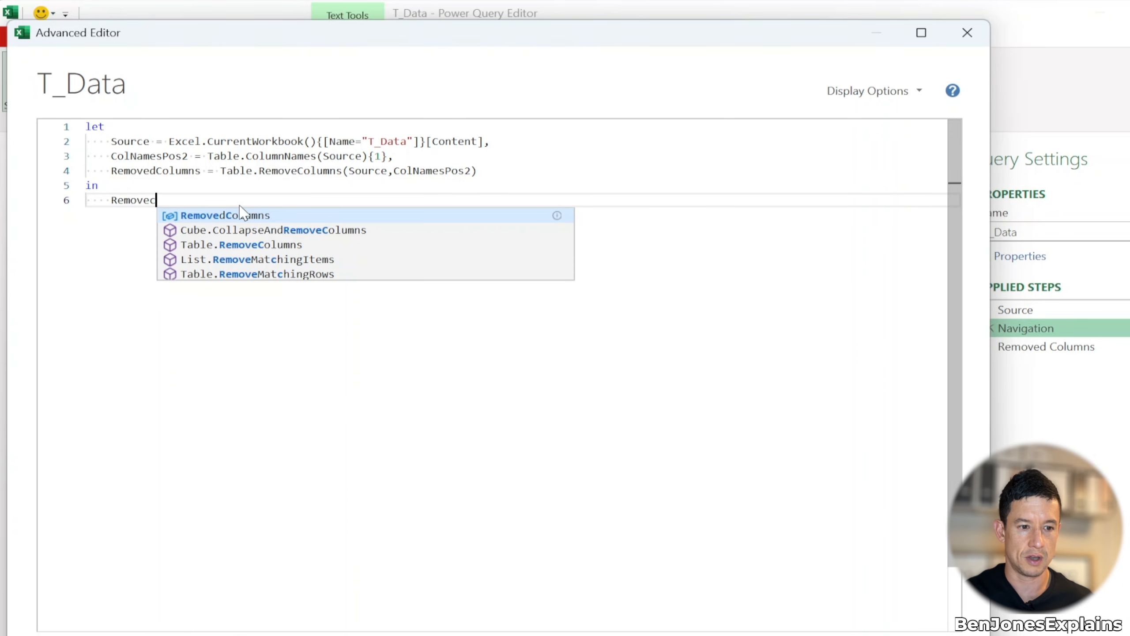
pyautogui.press('Tab')
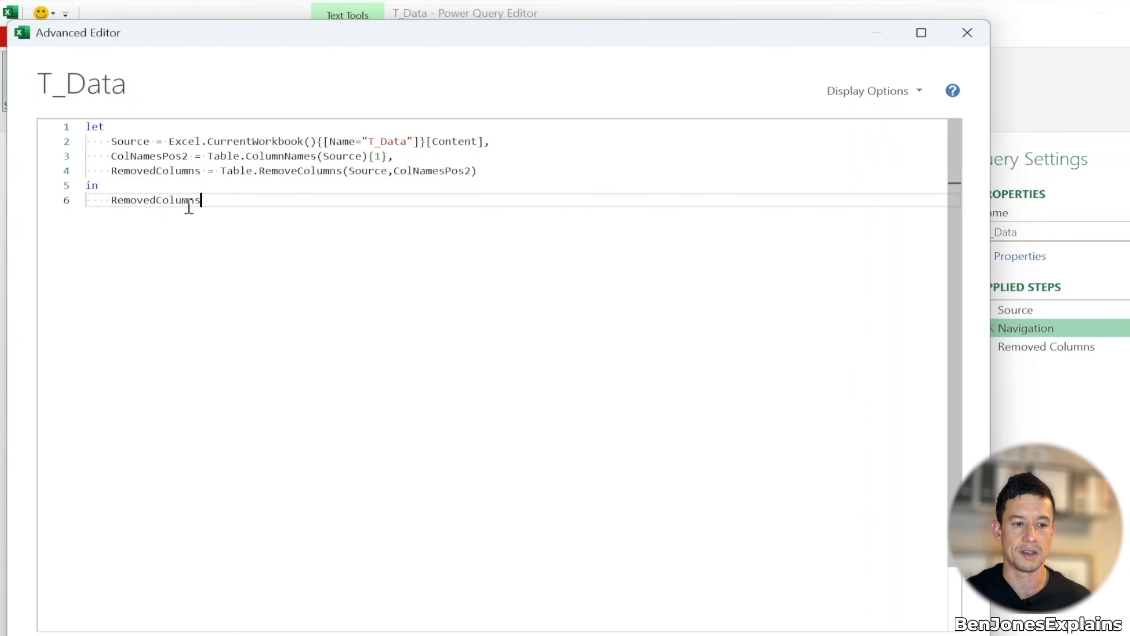
# Check the RemovedColumns output reference, keeping it without a space, and apply the edited T_Data code
pyautogui.moveTo(121, 196)
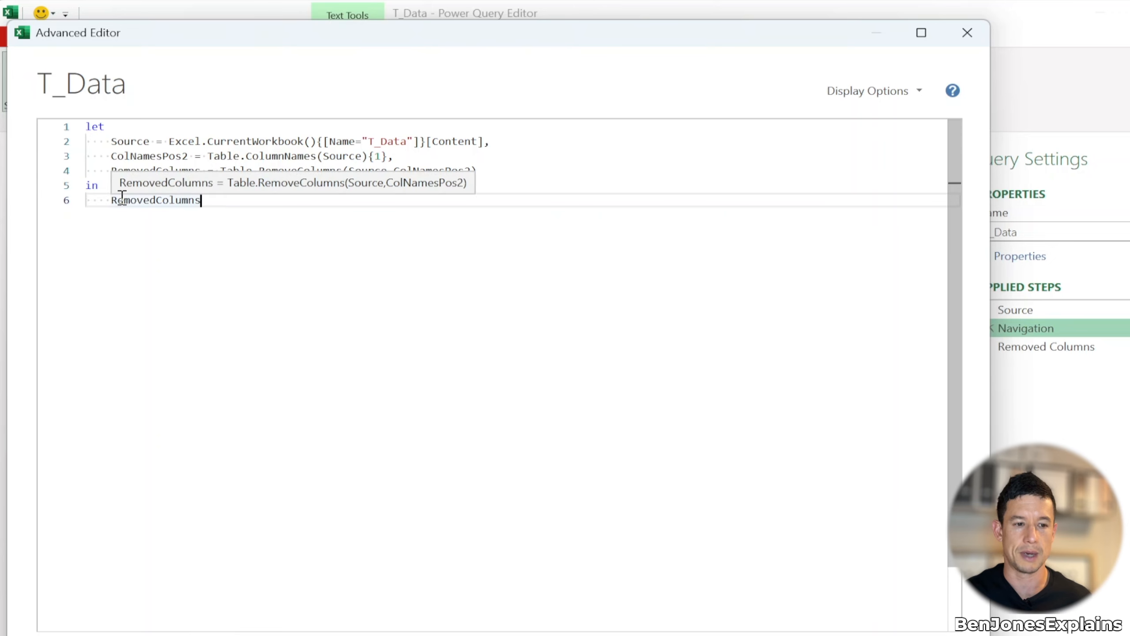
pyautogui.click(111, 200)
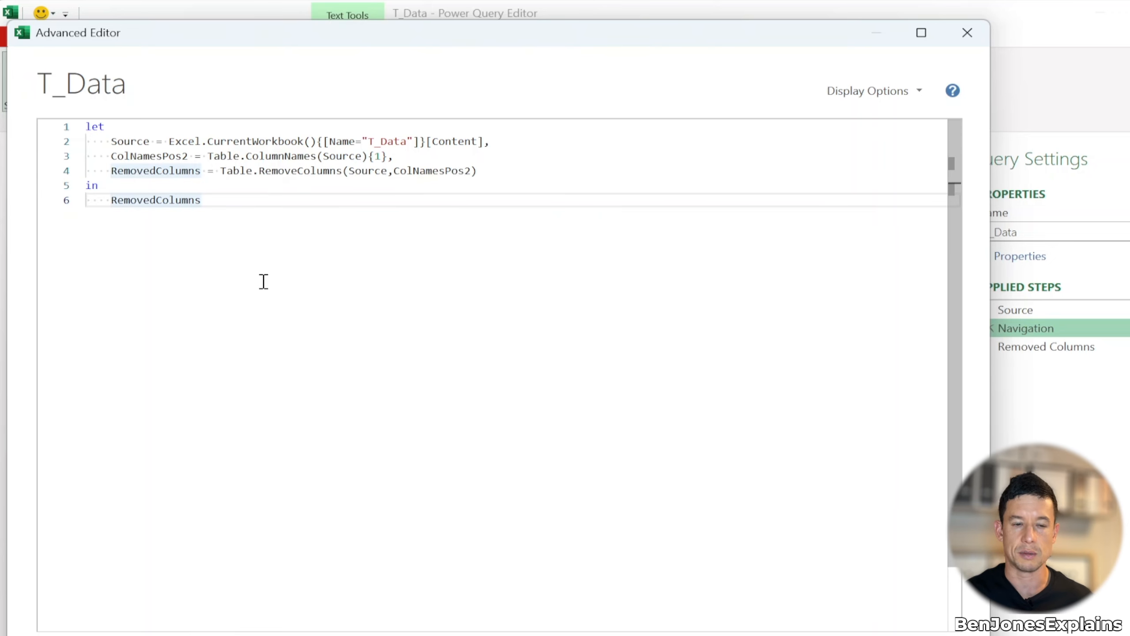
pyautogui.click(162, 200)
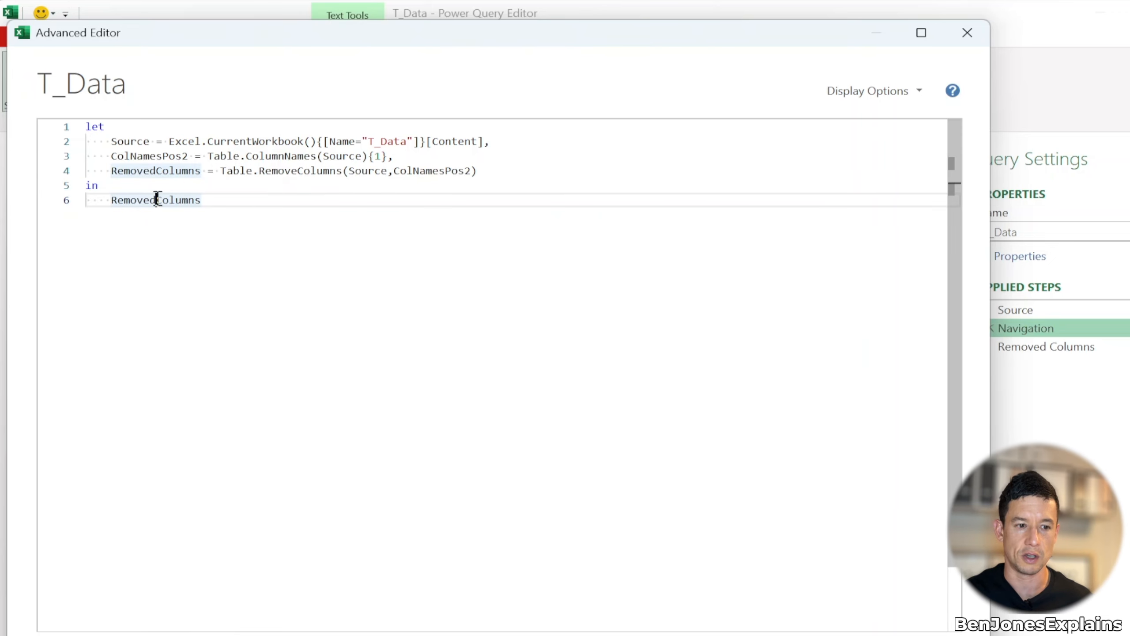
pyautogui.press('BackSpace')
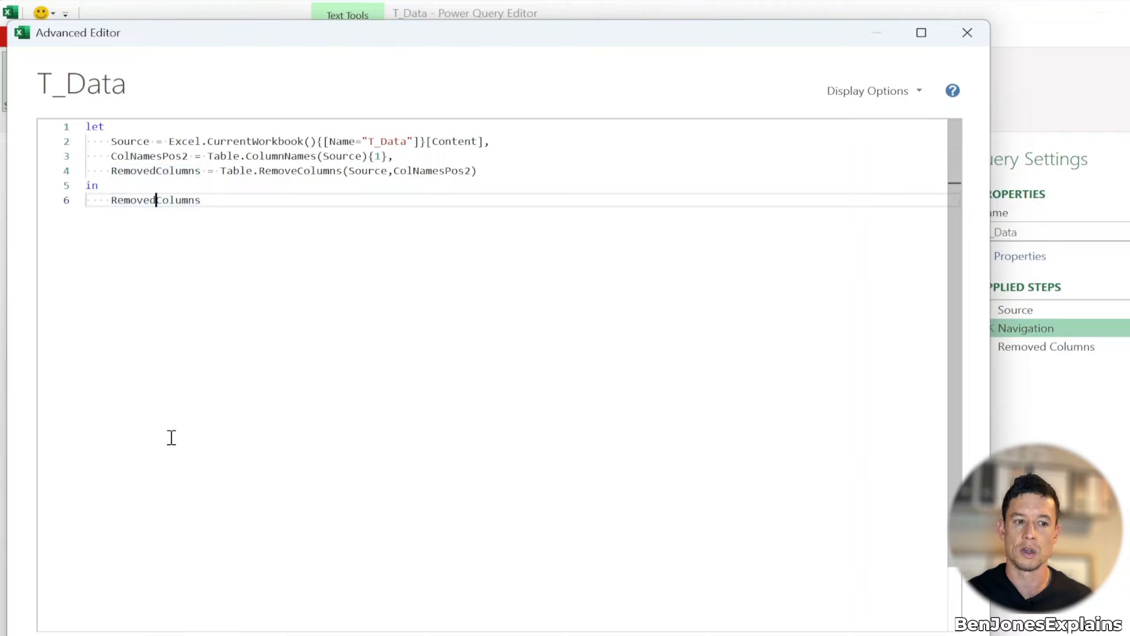
pyautogui.moveTo(156, 200)
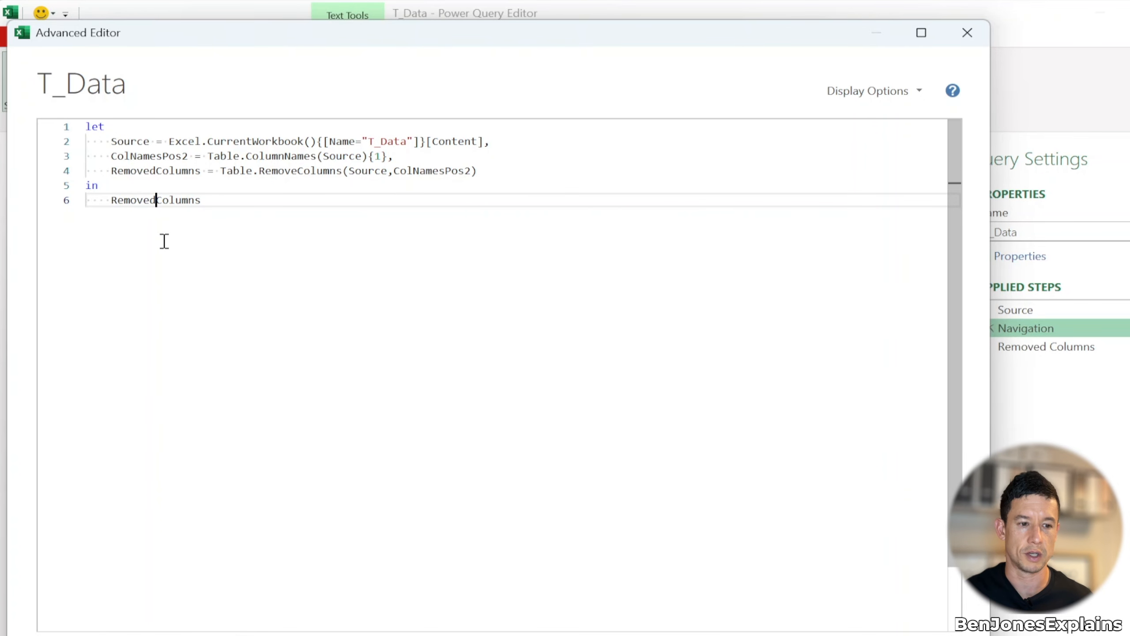
pyautogui.click(841, 635)
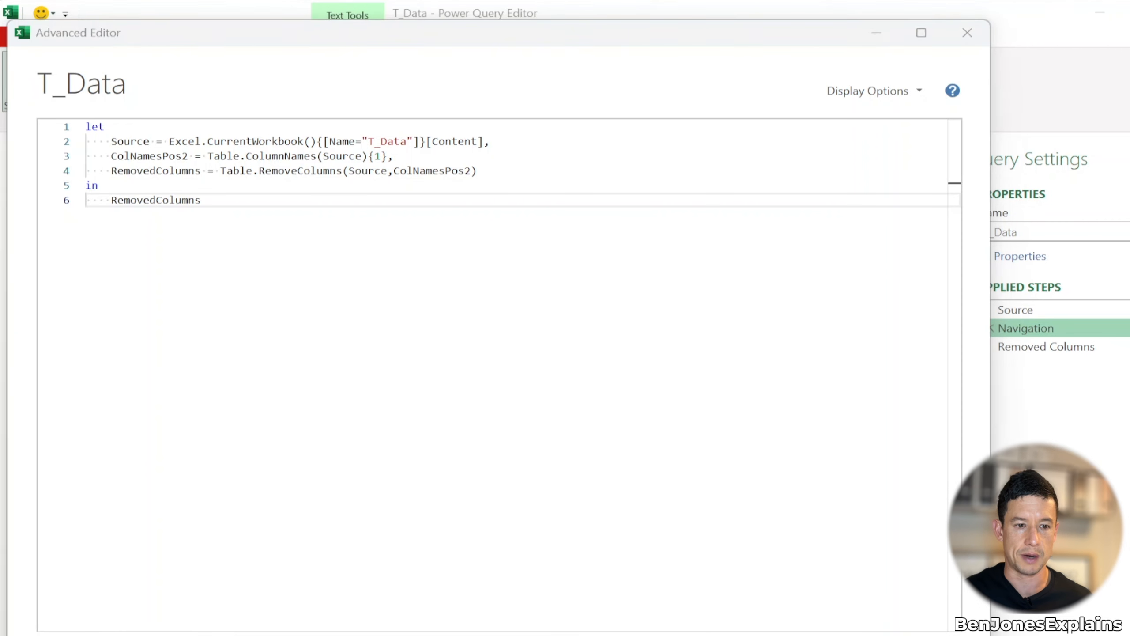
# Review the T_Data query's RemovedColumns, Navigation and Source steps to compare their outputs
pyautogui.click(1060, 349)
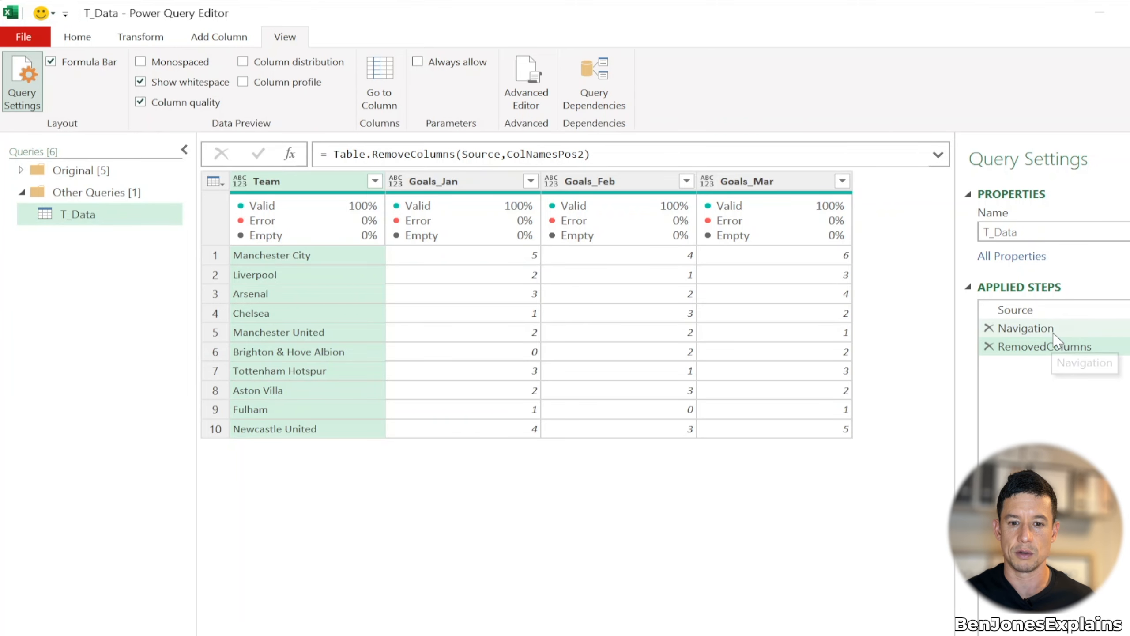
pyautogui.click(1057, 337)
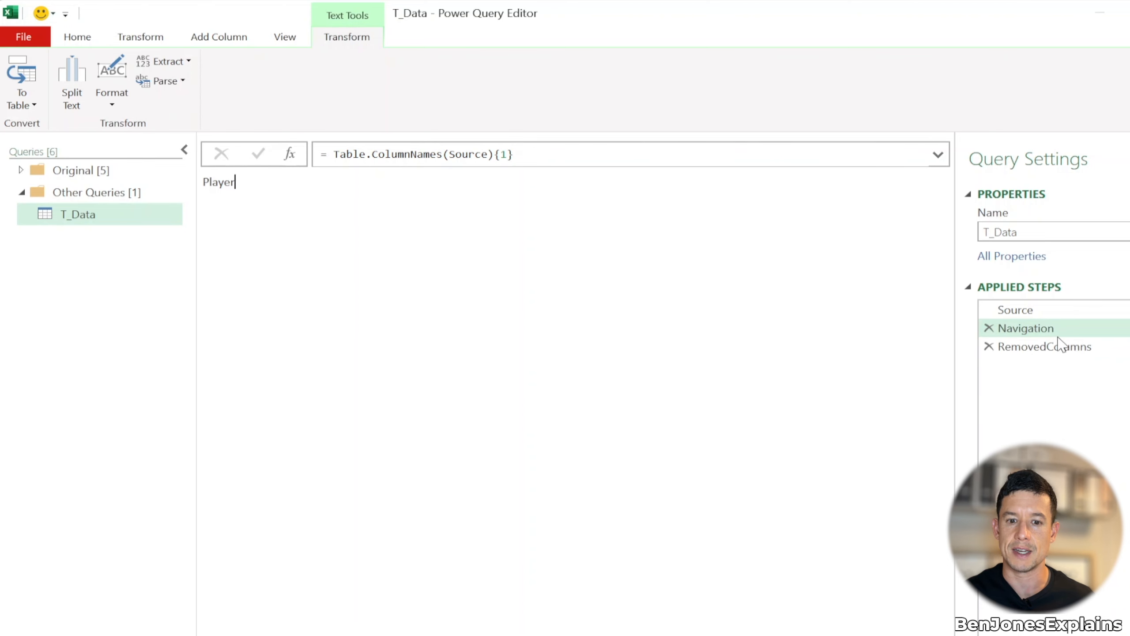
pyautogui.click(1068, 312)
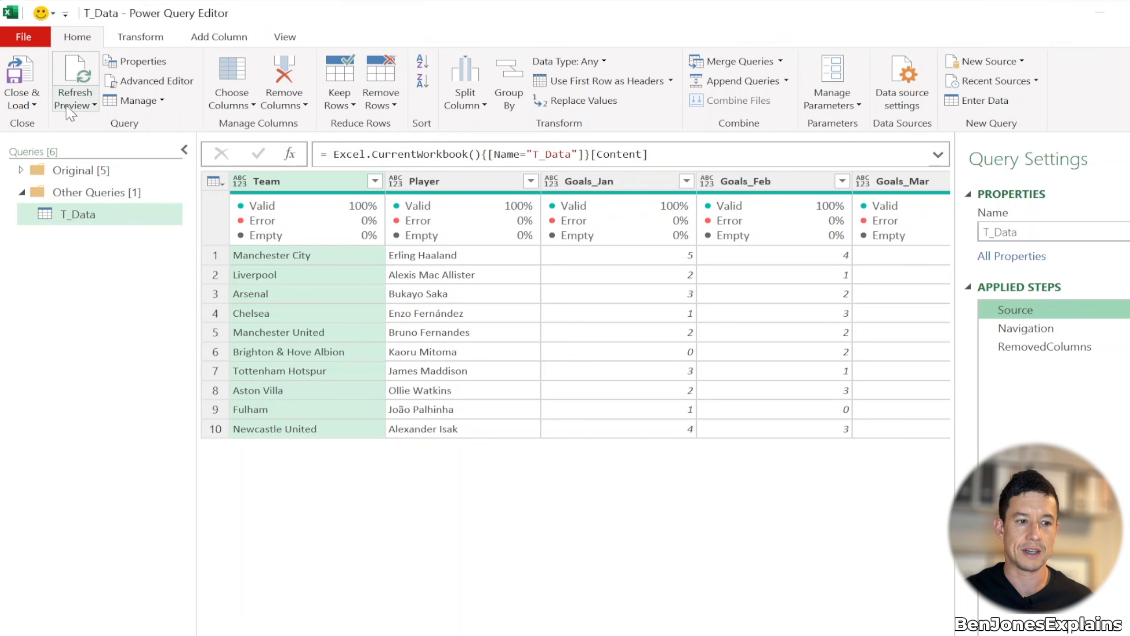
# Close and load the query, and rename the source table's Player header in cell B3 to Players
pyautogui.click(25, 111)
pyautogui.click(45, 119)
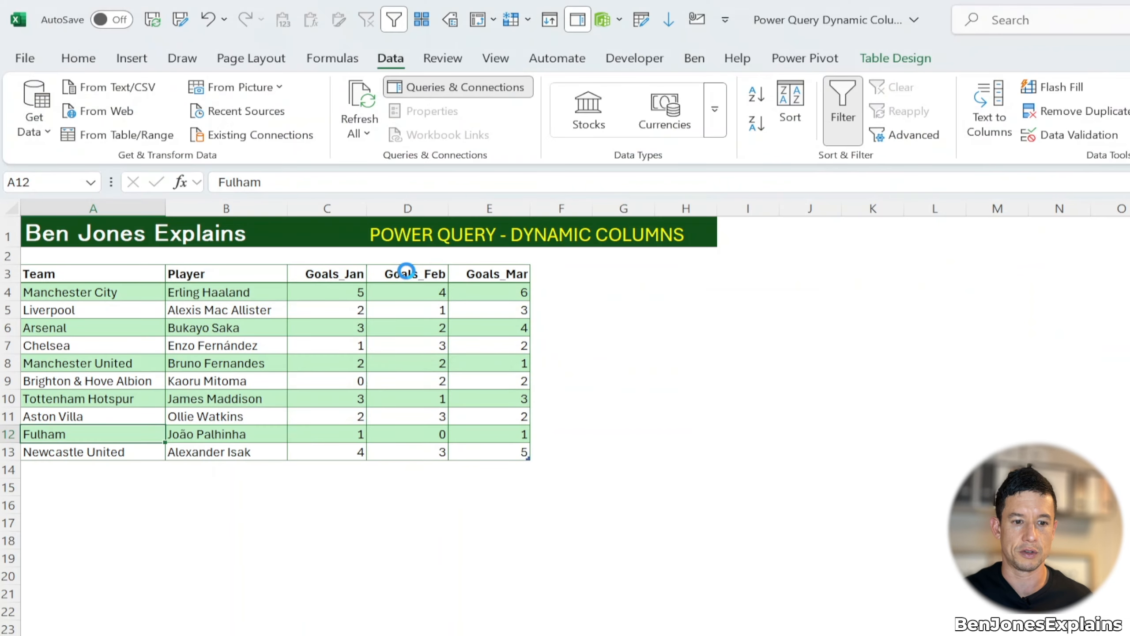
pyautogui.doubleClick(228, 273)
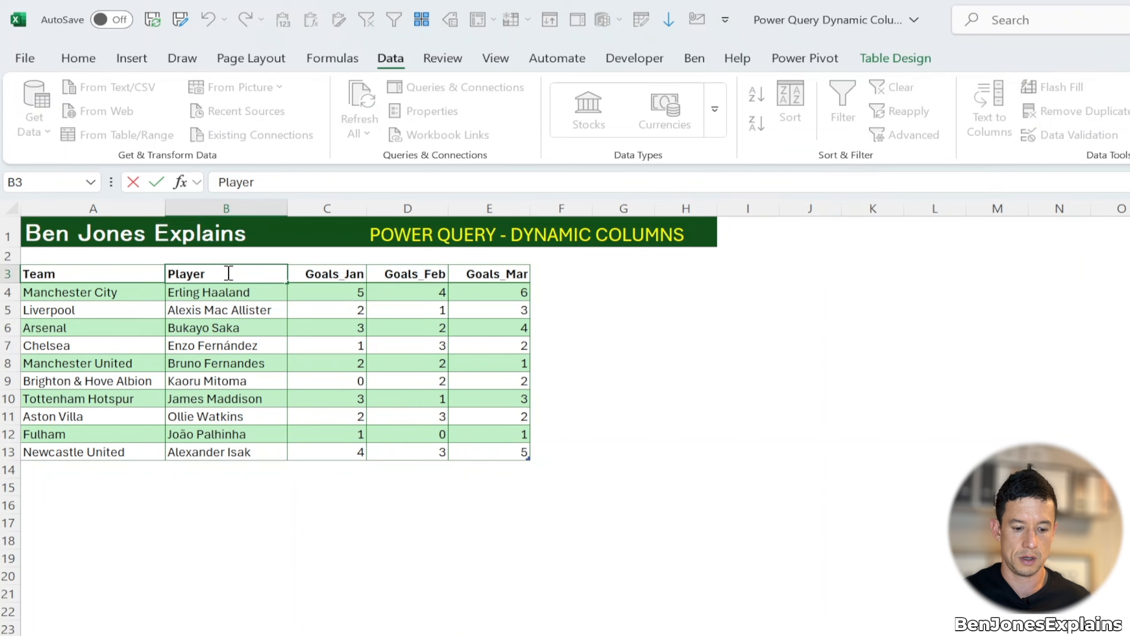
pyautogui.write('s')
pyautogui.press('Return')
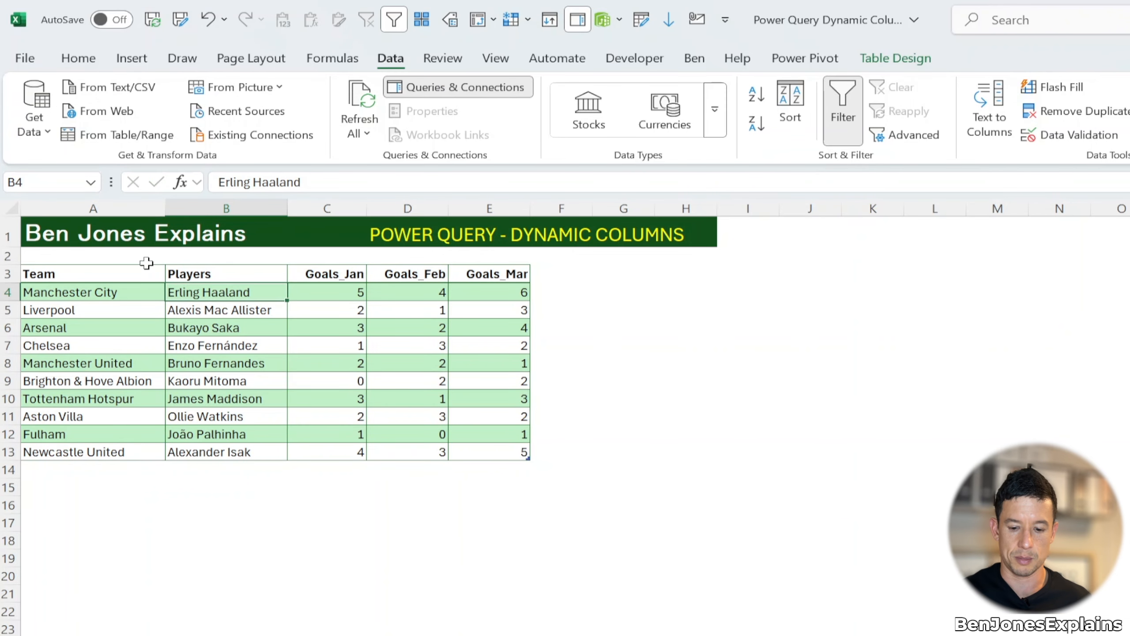
# Reopen the T_Data query in the Power Query Editor and examine how its Source, Navigation and RemovedColumns steps handle the renamed header
pyautogui.hotkey('alt', 'F12')
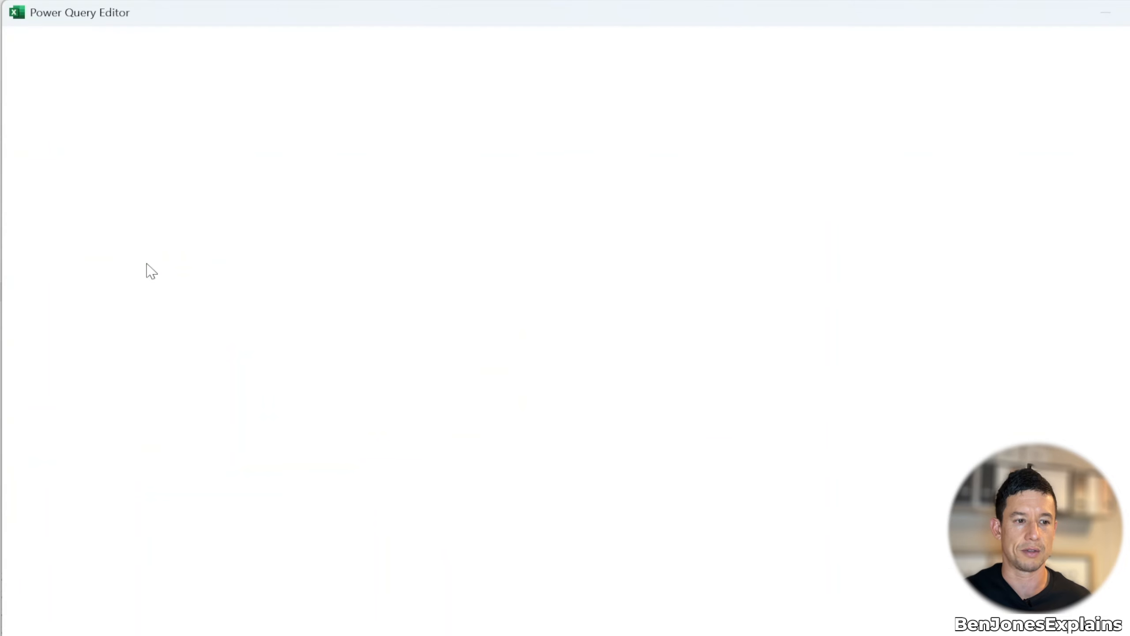
pyautogui.click(89, 215)
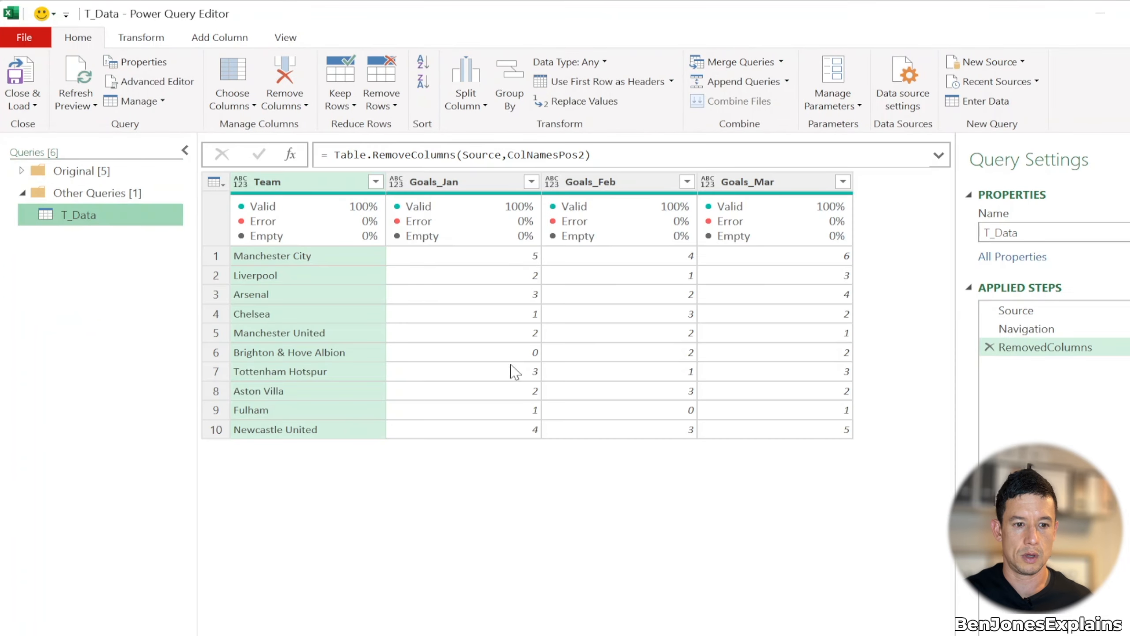
pyautogui.click(1061, 312)
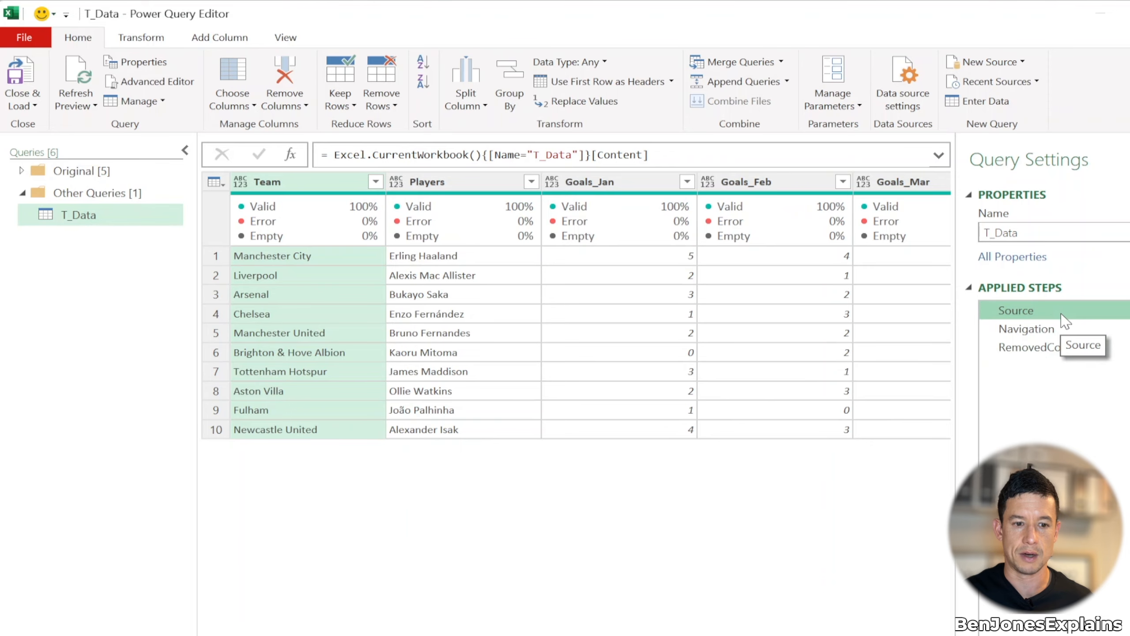
pyautogui.click(1060, 328)
pyautogui.click(1058, 348)
pyautogui.click(1059, 331)
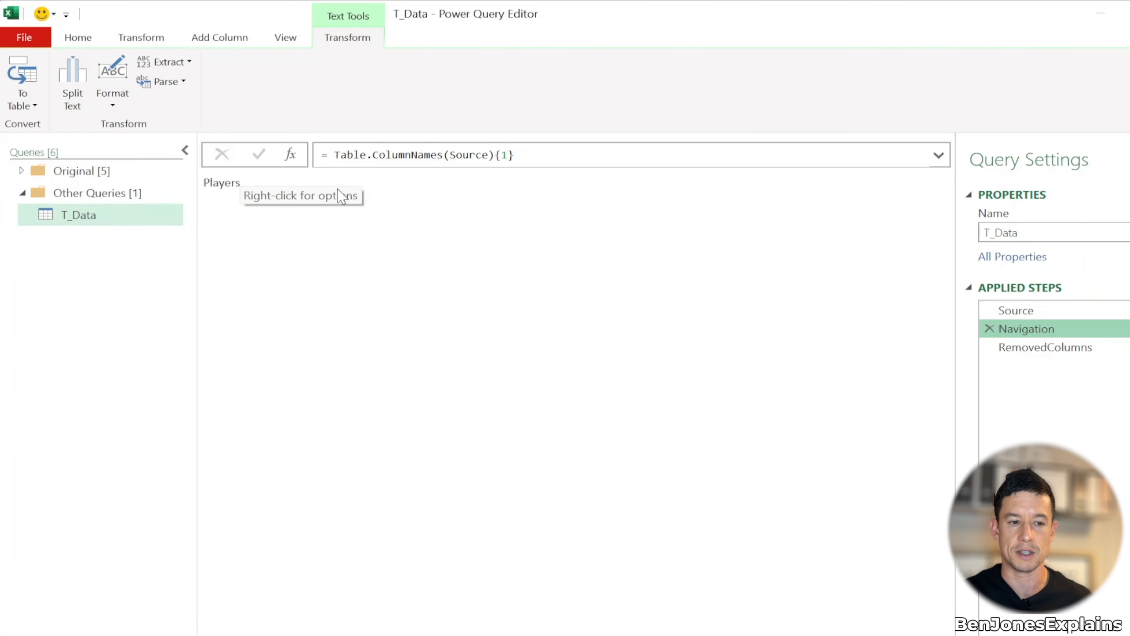
pyautogui.click(1028, 310)
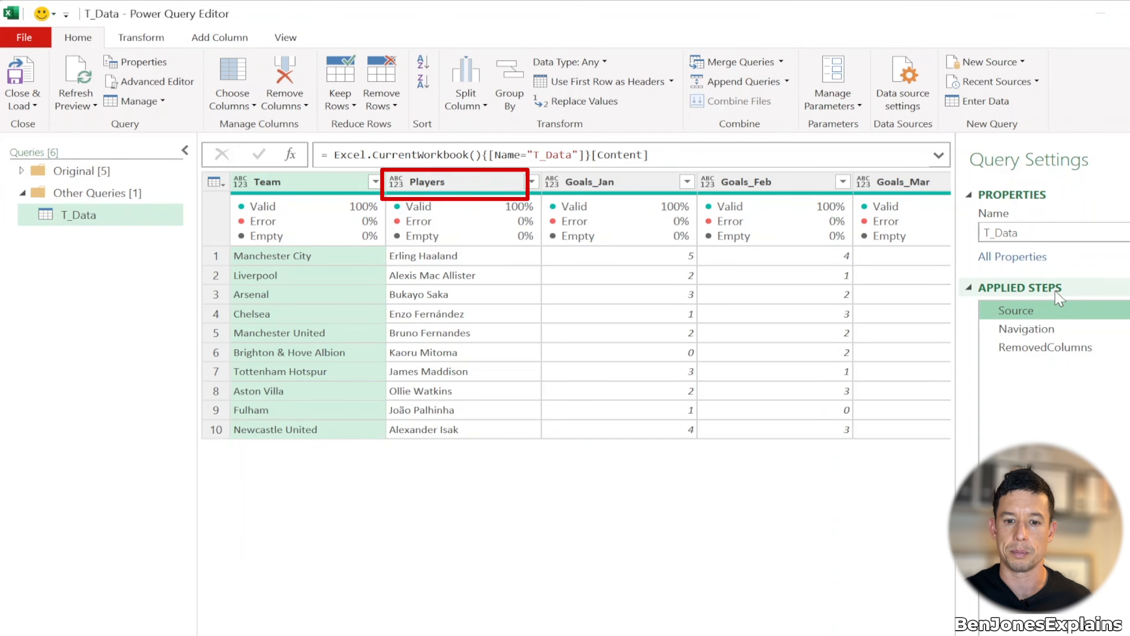
pyautogui.click(1065, 348)
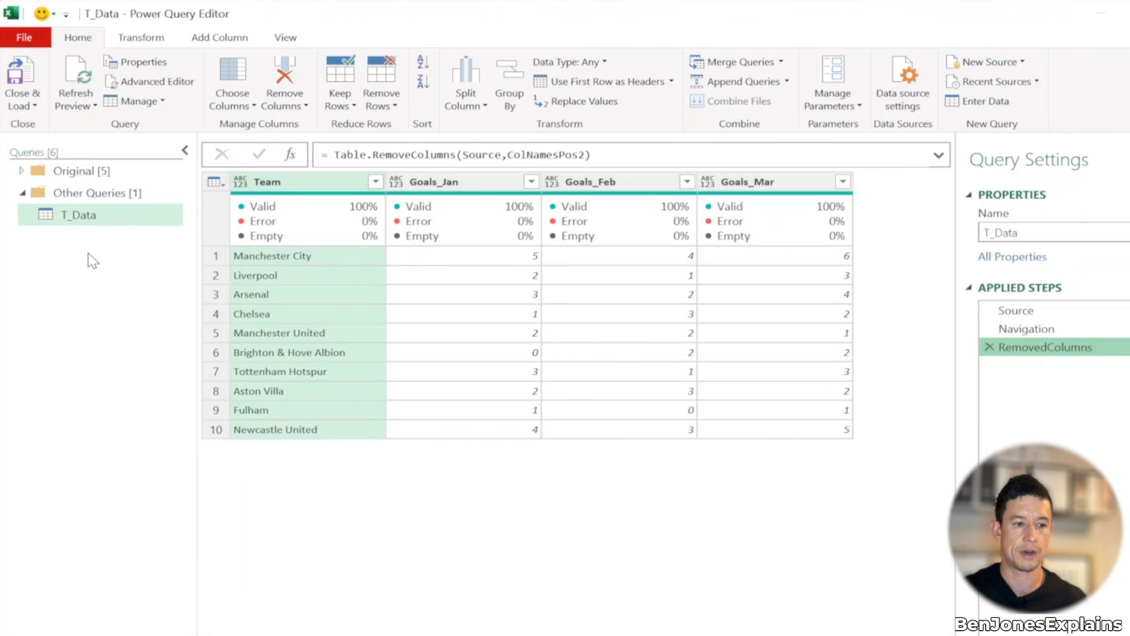
# Duplicate the T_Data query
pyautogui.click(80, 220)
pyautogui.rightClick(80, 221)
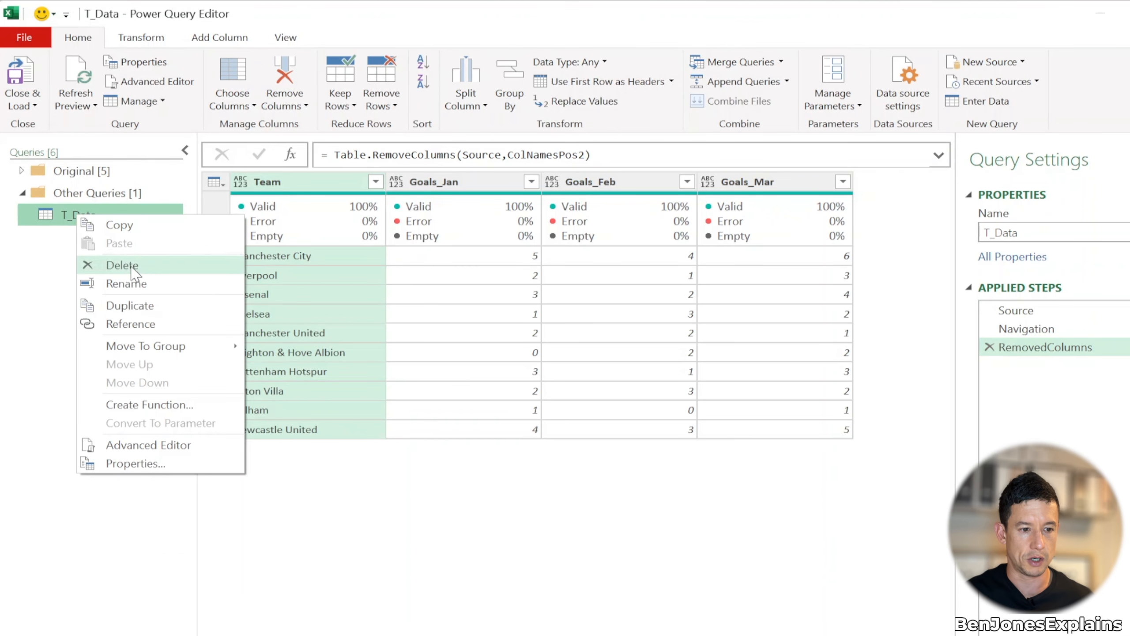
pyautogui.click(143, 309)
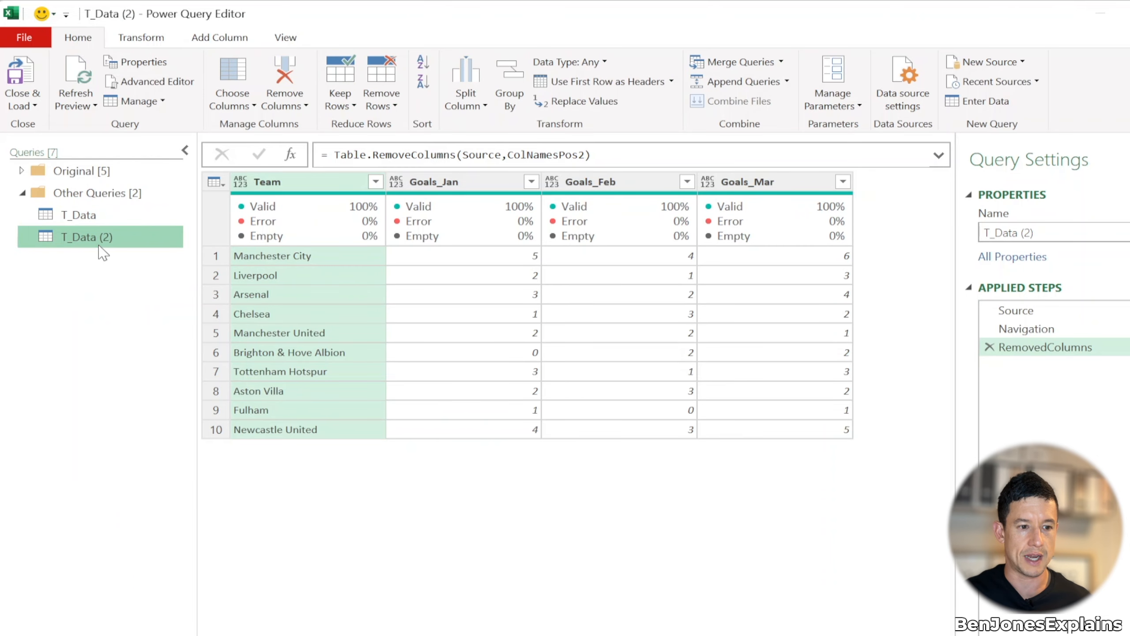
# Rename the original T_Data query as ColPos
pyautogui.rightClick(84, 212)
pyautogui.click(145, 278)
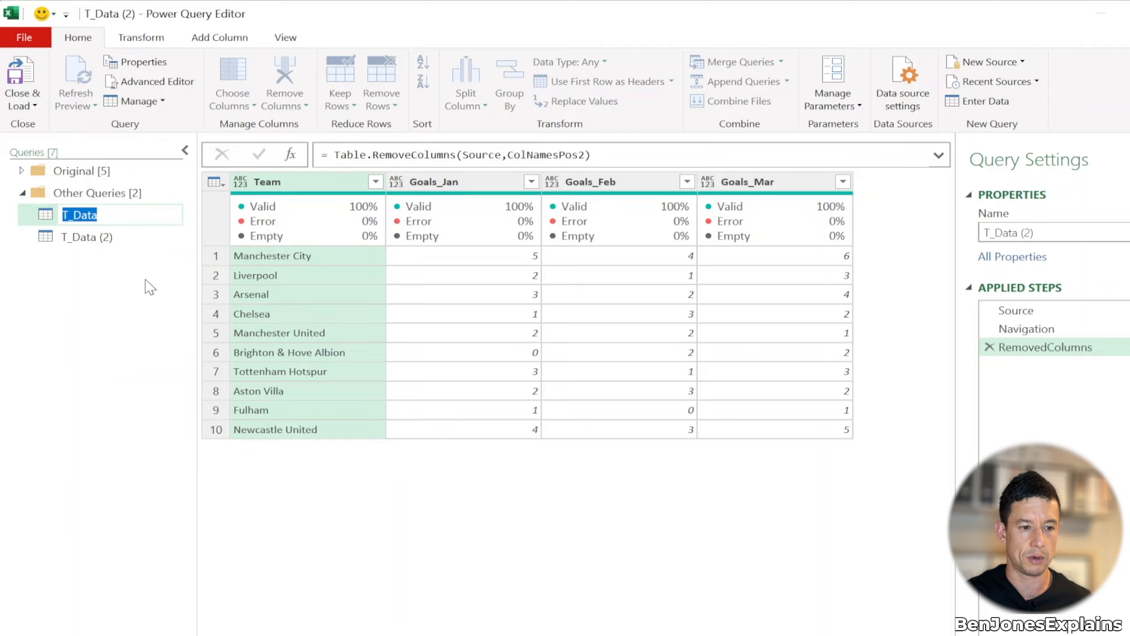
pyautogui.write('C')
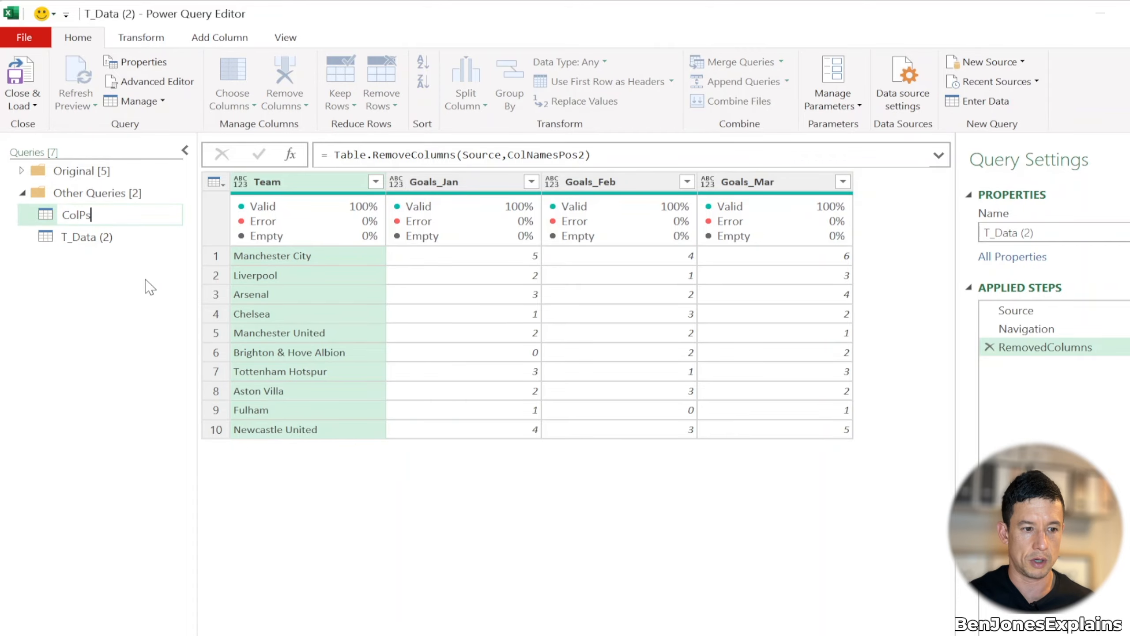
pyautogui.write('olPos')
pyautogui.press('Return')
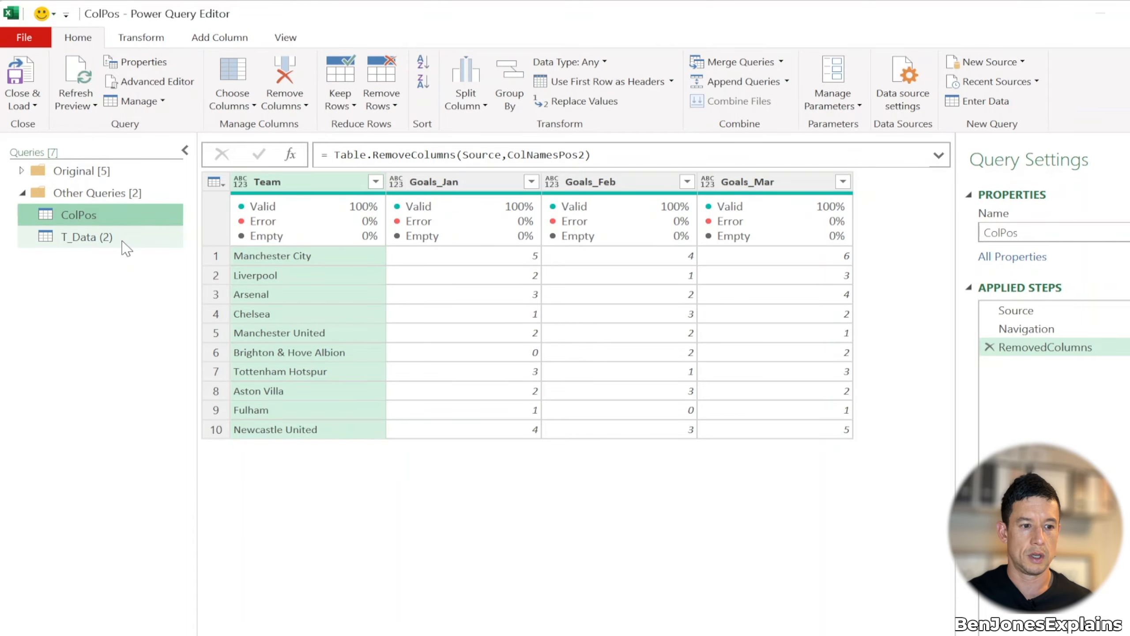
# Rename the duplicated query T_Data (2) as ColFil
pyautogui.rightClick(125, 237)
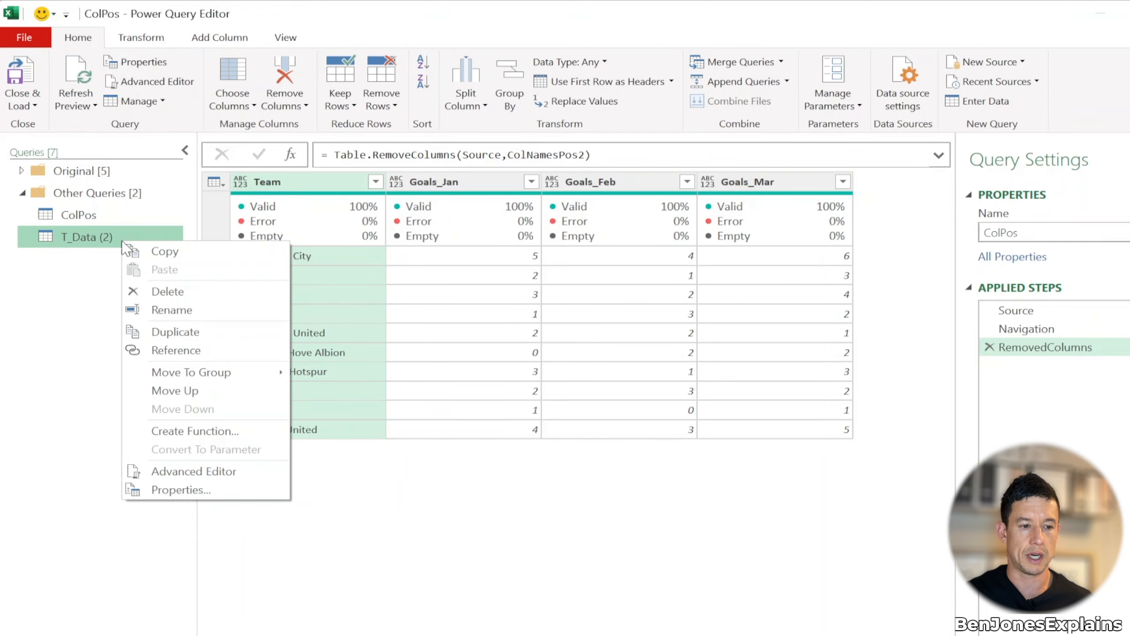
pyautogui.click(183, 310)
pyautogui.write('ColFil')
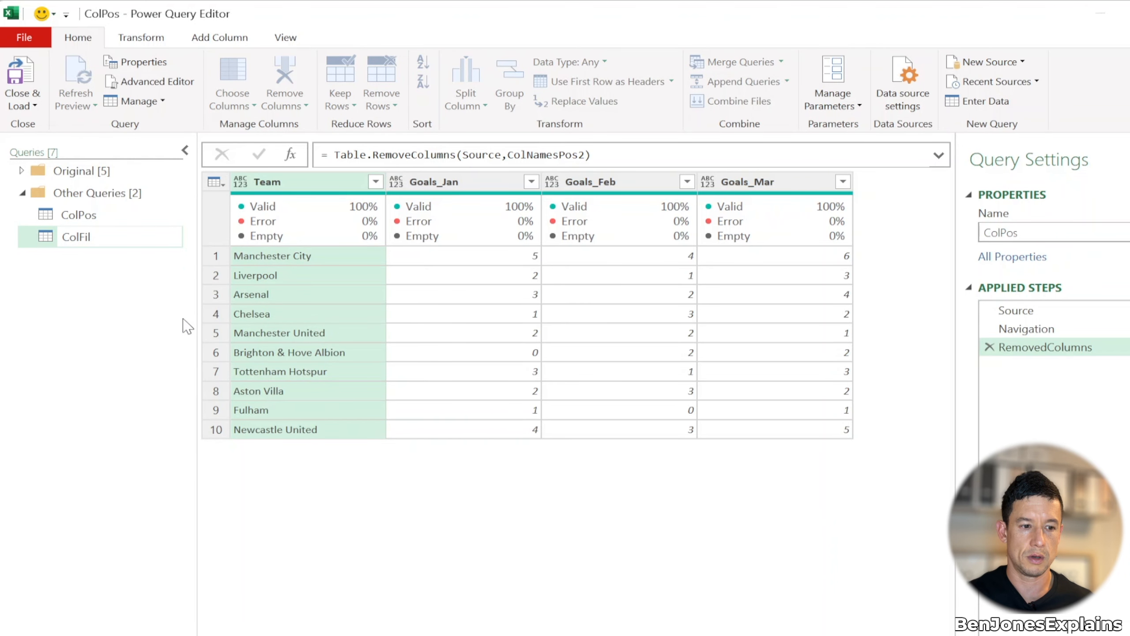
pyautogui.press('Return')
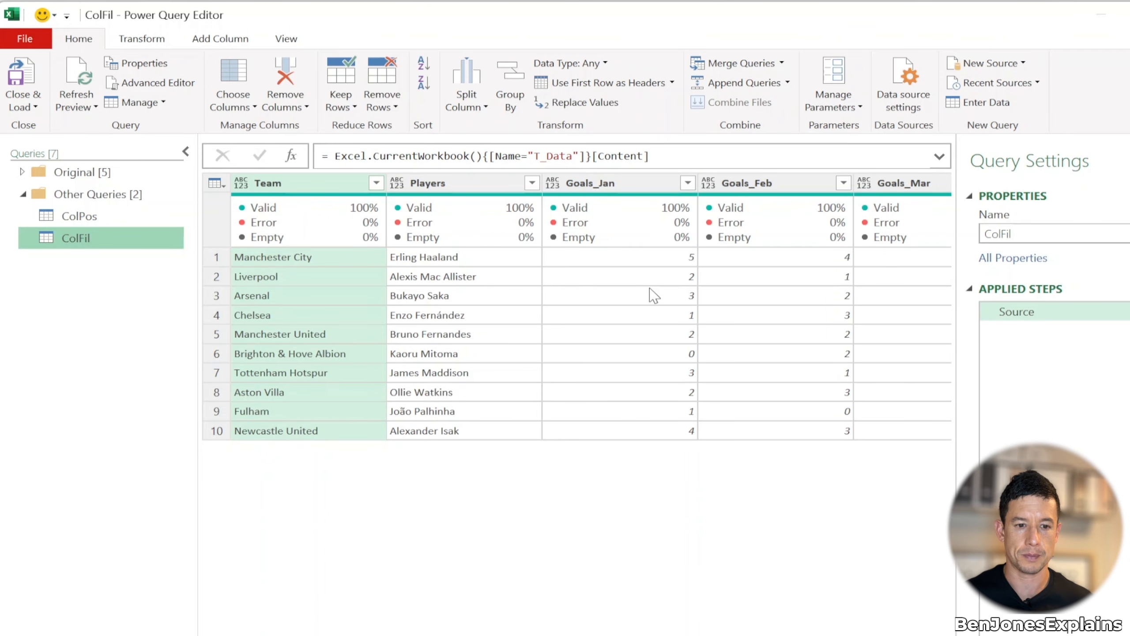
# Examine the Goals_Jan, Goals_Feb, Goals_Mar and Team columns in the ColFil query's Source step
pyautogui.click(614, 185)
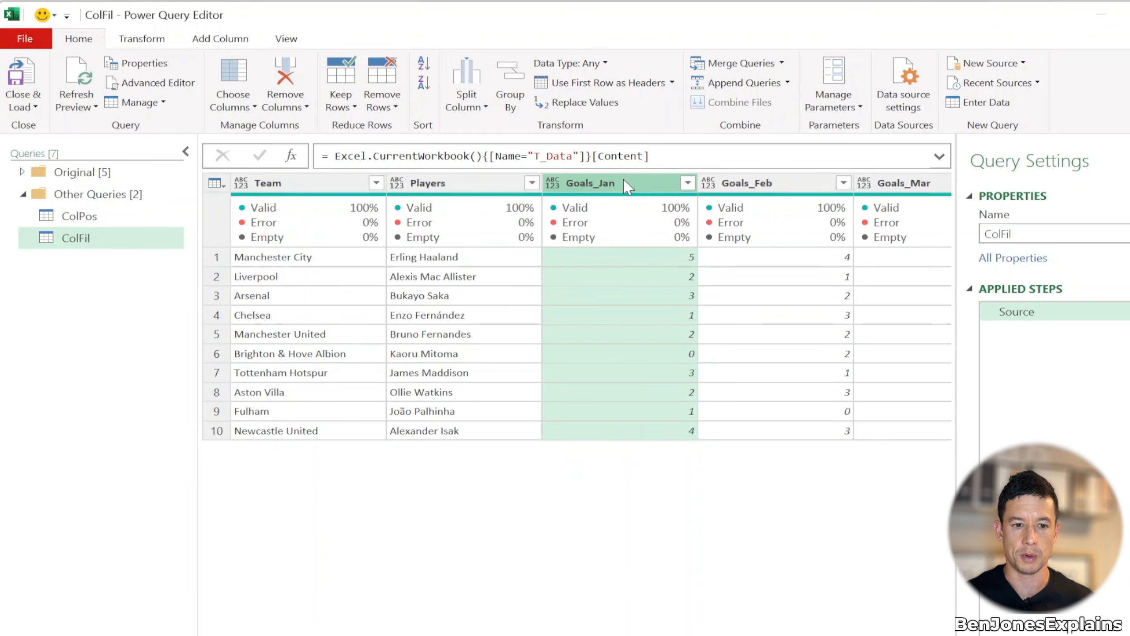
pyautogui.click(813, 184)
pyautogui.click(911, 183)
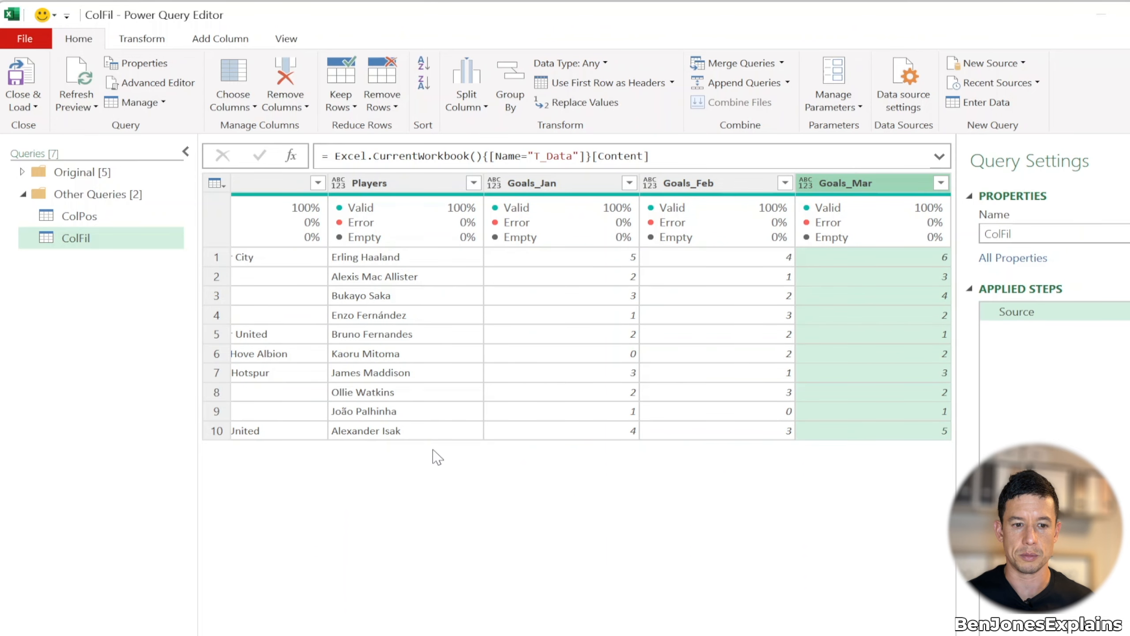
pyautogui.hscroll(-2, 438, 457)
pyautogui.click(328, 187)
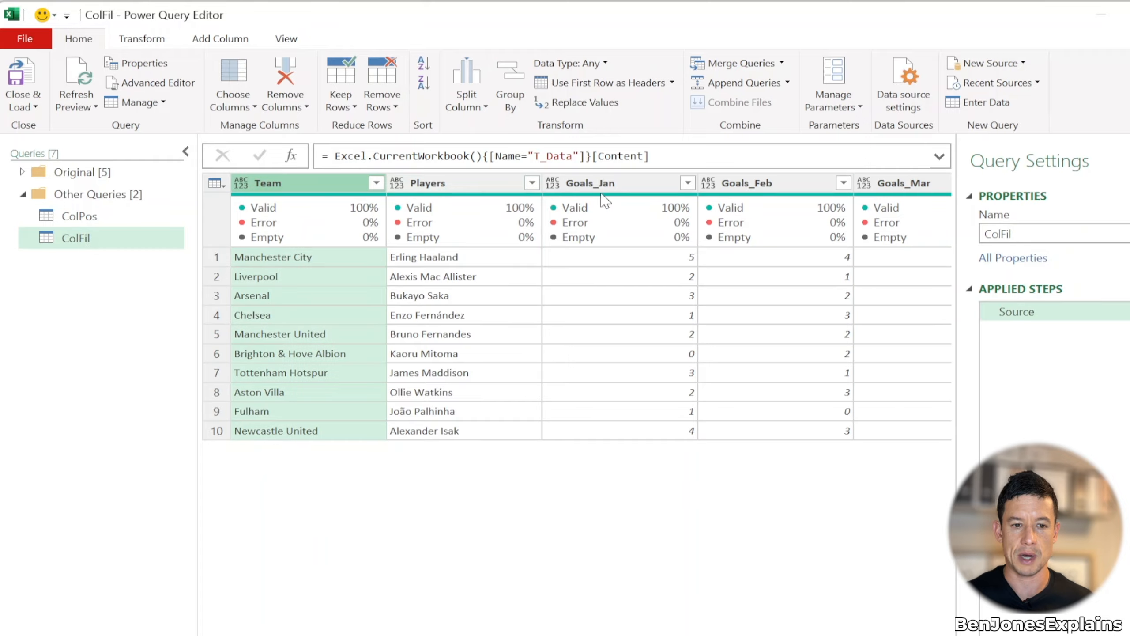
# Add a custom step after Source in the ColFil query and rename it ColNamesList
pyautogui.moveTo(889, 208)
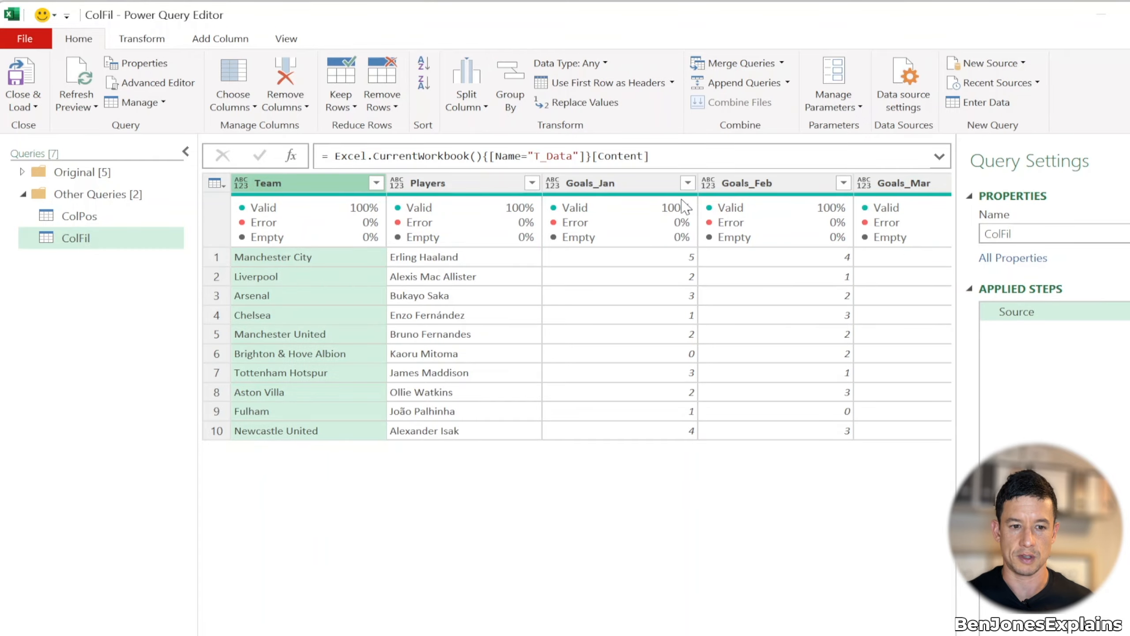
pyautogui.click(292, 157)
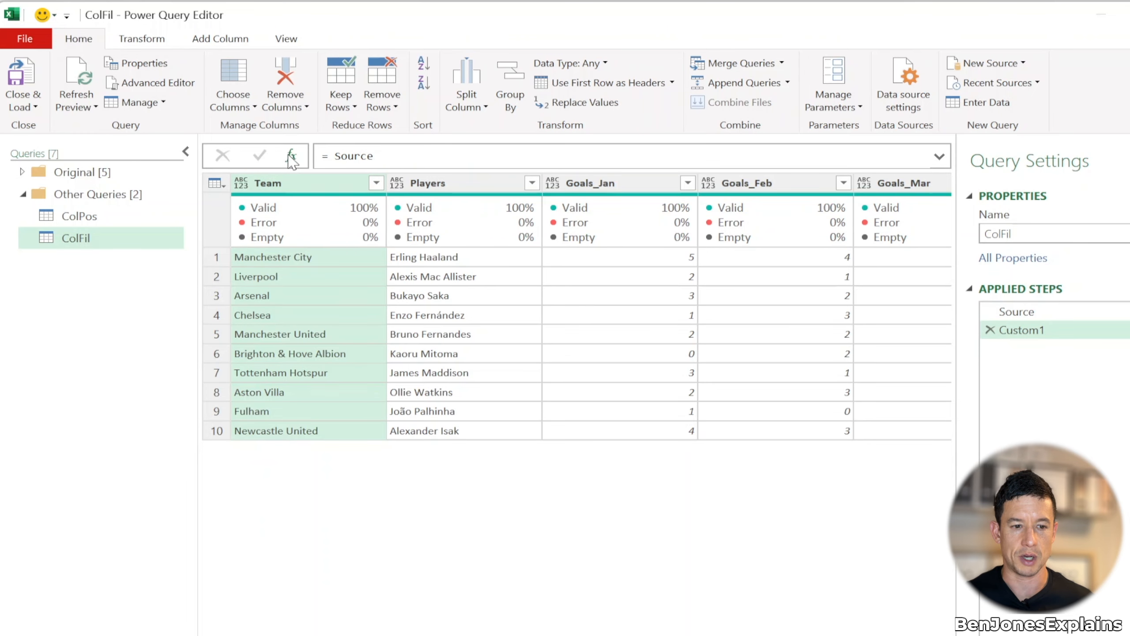
pyautogui.rightClick(1056, 329)
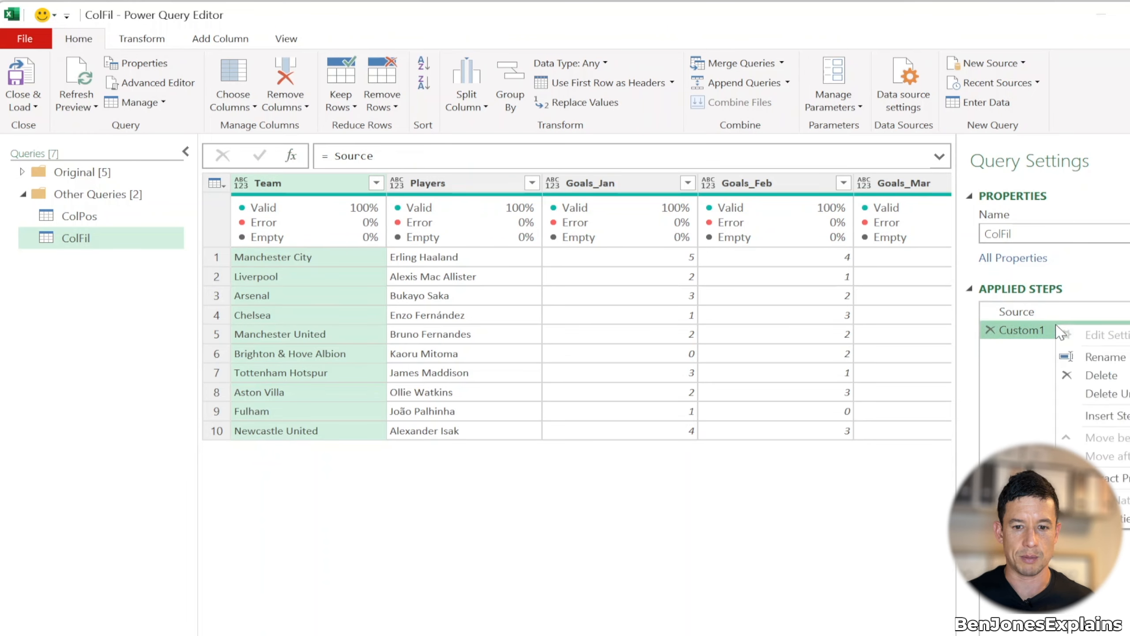
pyautogui.click(1100, 358)
pyautogui.write('ColNames')
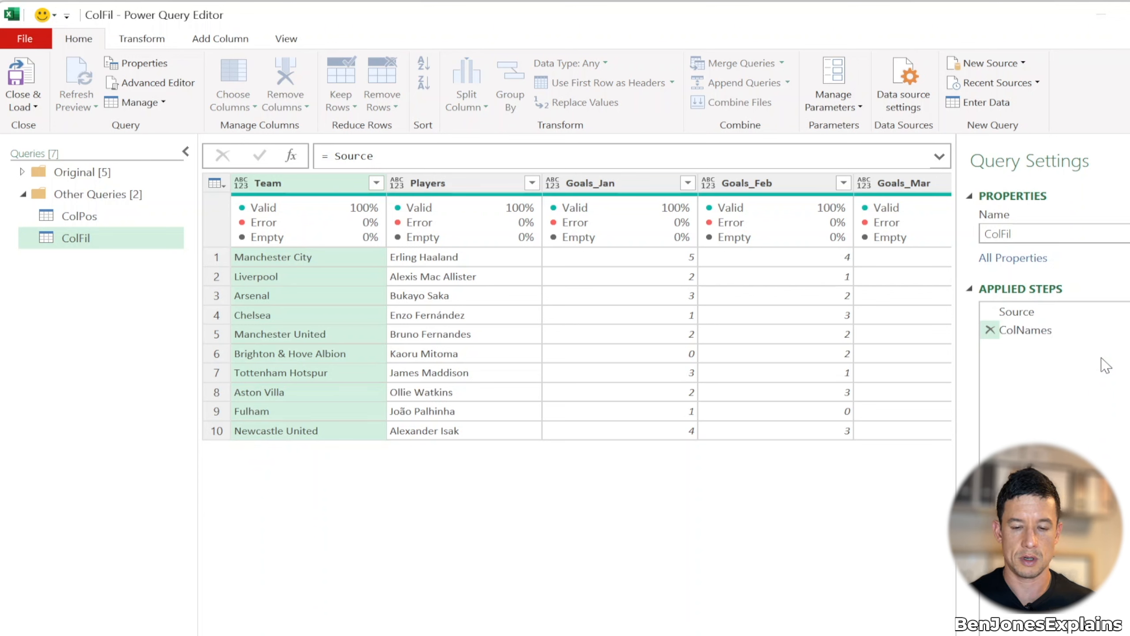
pyautogui.write('List')
pyautogui.press('Return')
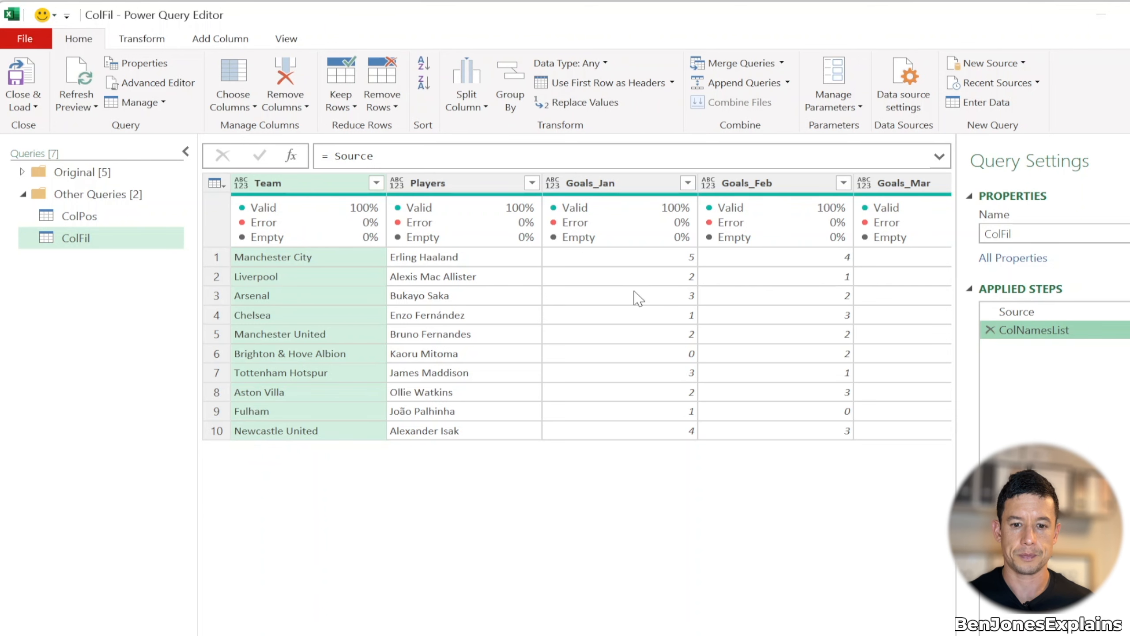
# Set the ColNamesList step's formula to =Table.ColumnNames(Source) to list the source table's column names
pyautogui.click(341, 151)
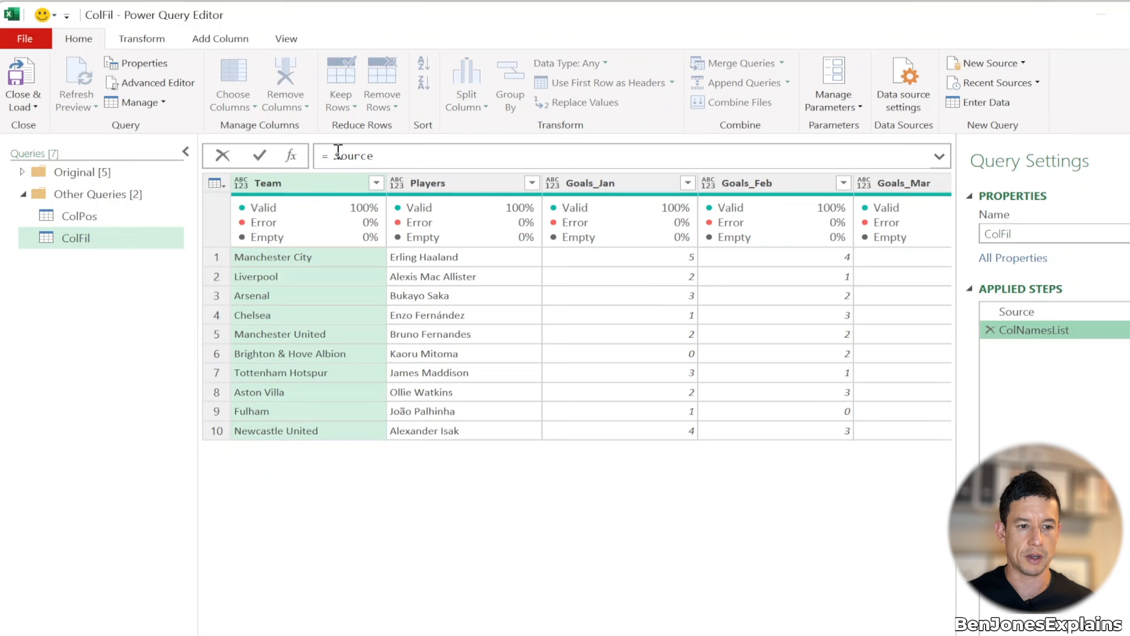
pyautogui.press('BackSpace')
pyautogui.write('Table.Col')
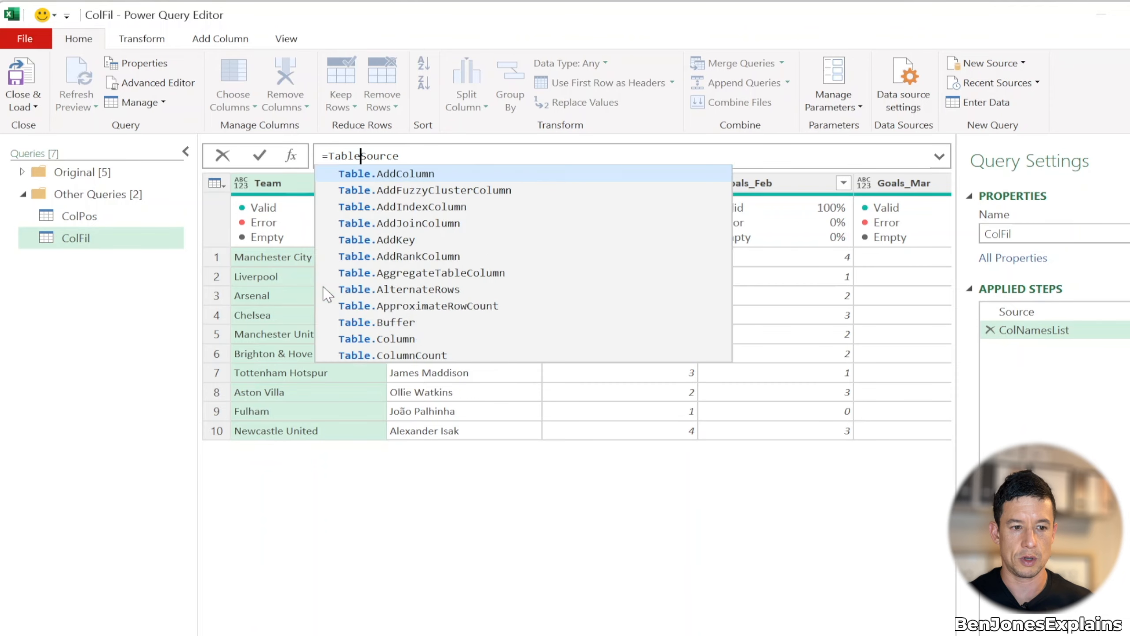
pyautogui.press('Down')
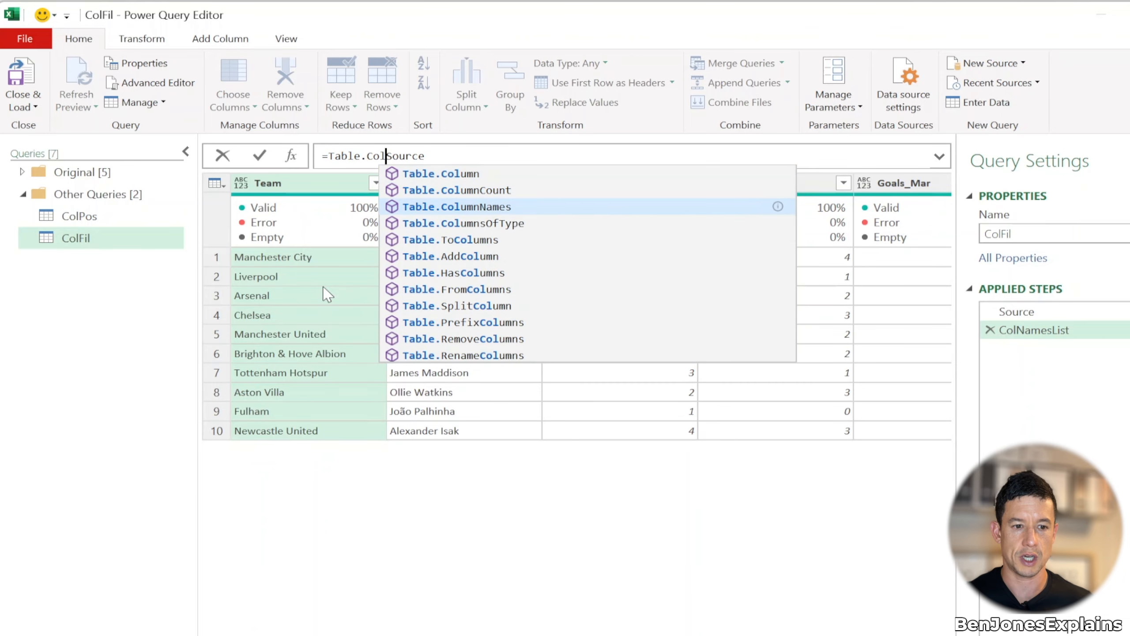
pyautogui.press('Tab')
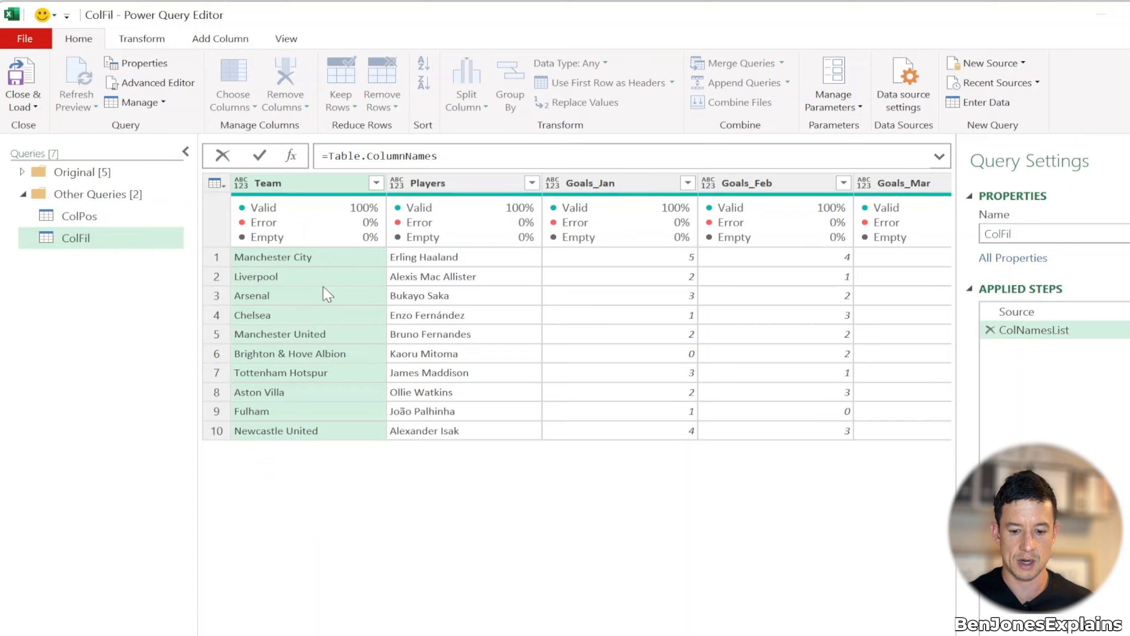
pyautogui.write('(Sou')
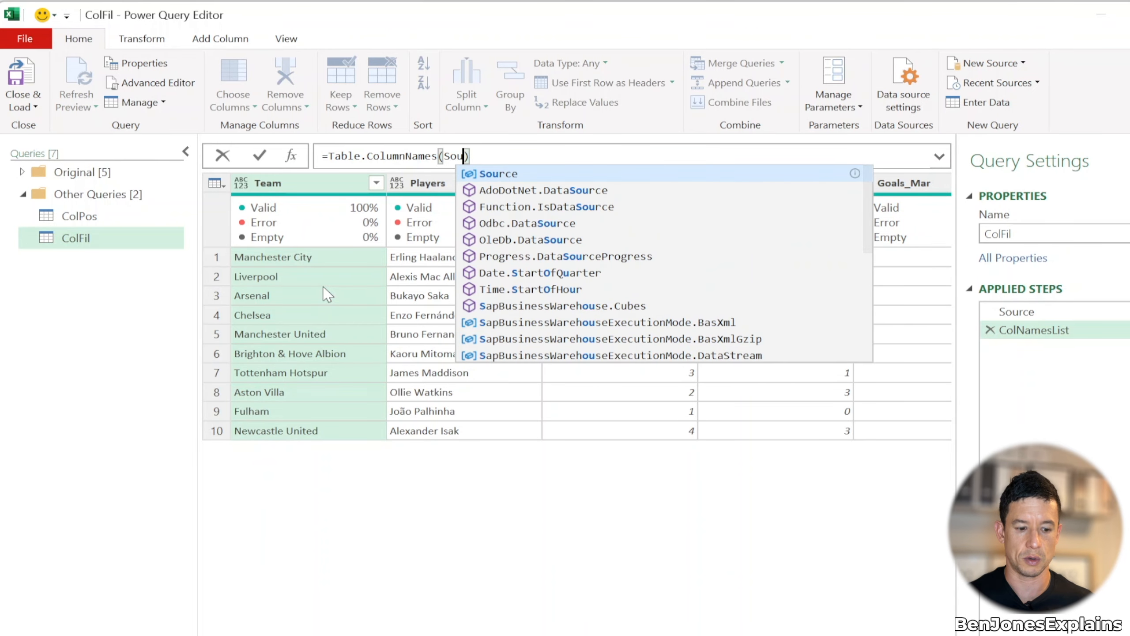
pyautogui.press('Tab')
pyautogui.write(')')
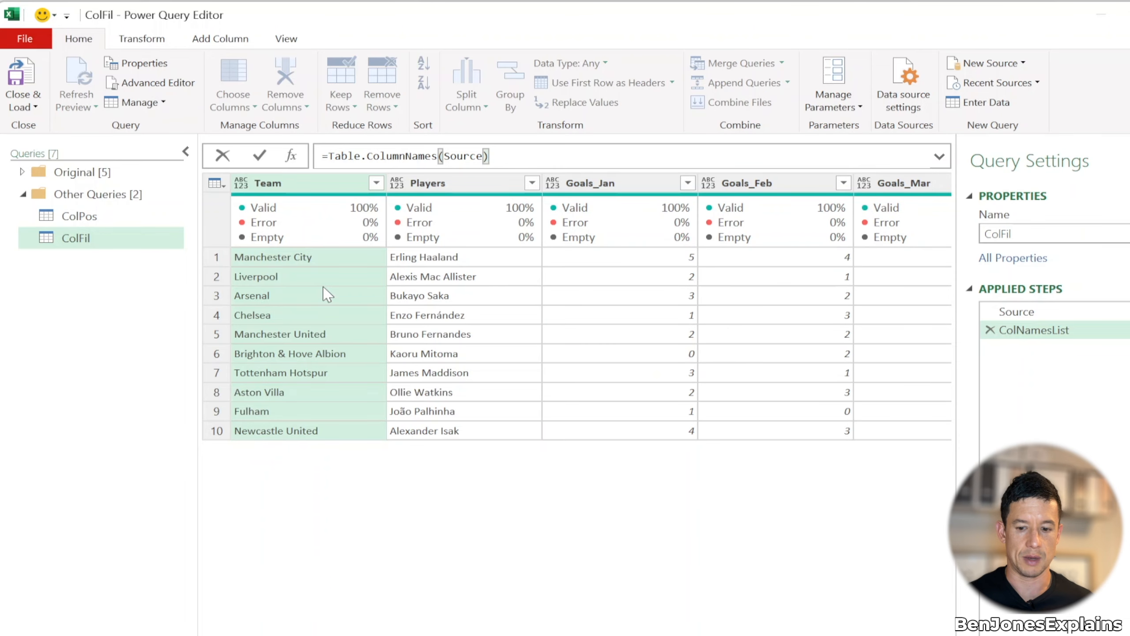
pyautogui.press('Return')
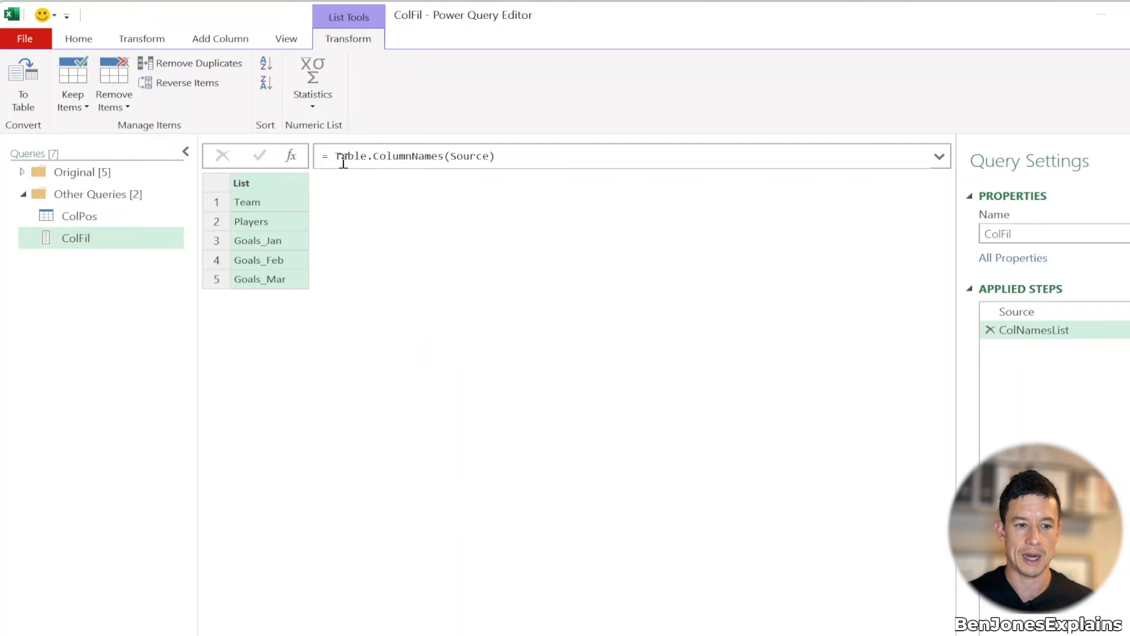
# Add a custom step after ColNamesList and rename it ColNamesTable
pyautogui.click(292, 156)
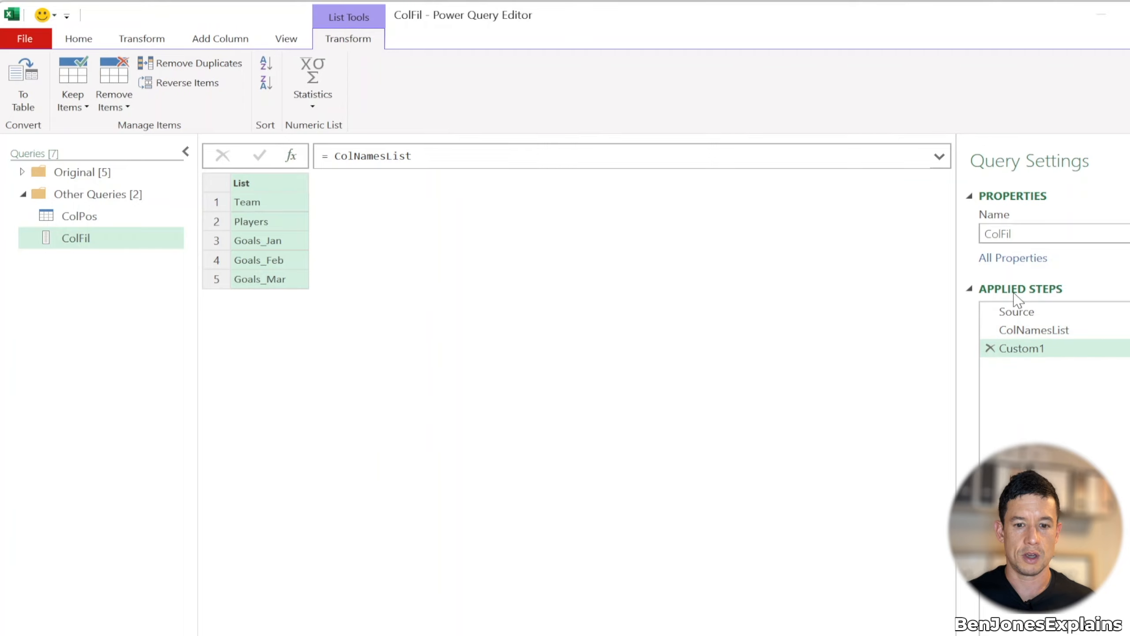
pyautogui.rightClick(1018, 350)
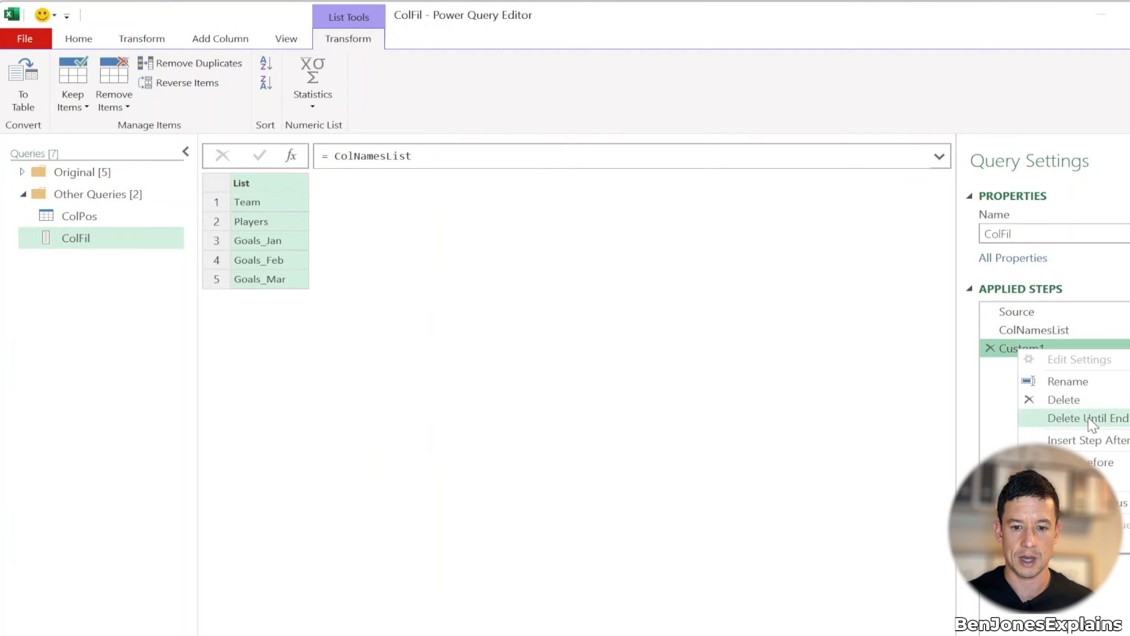
pyautogui.click(1091, 384)
pyautogui.write('ColNamesTable')
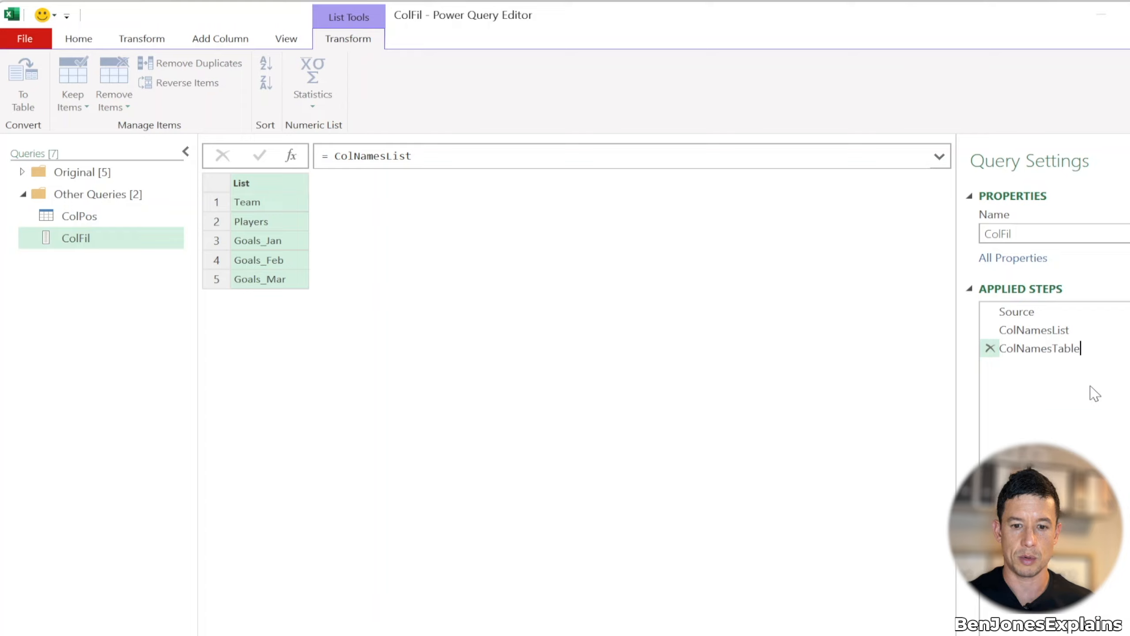
pyautogui.press('Return')
# Convert the list to a table by setting the ColNamesTable formula to =Table.FromList(ColNamesList)
pyautogui.press('BackSpace')
pyautogui.write('Table.From')
pyautogui.press('Down')
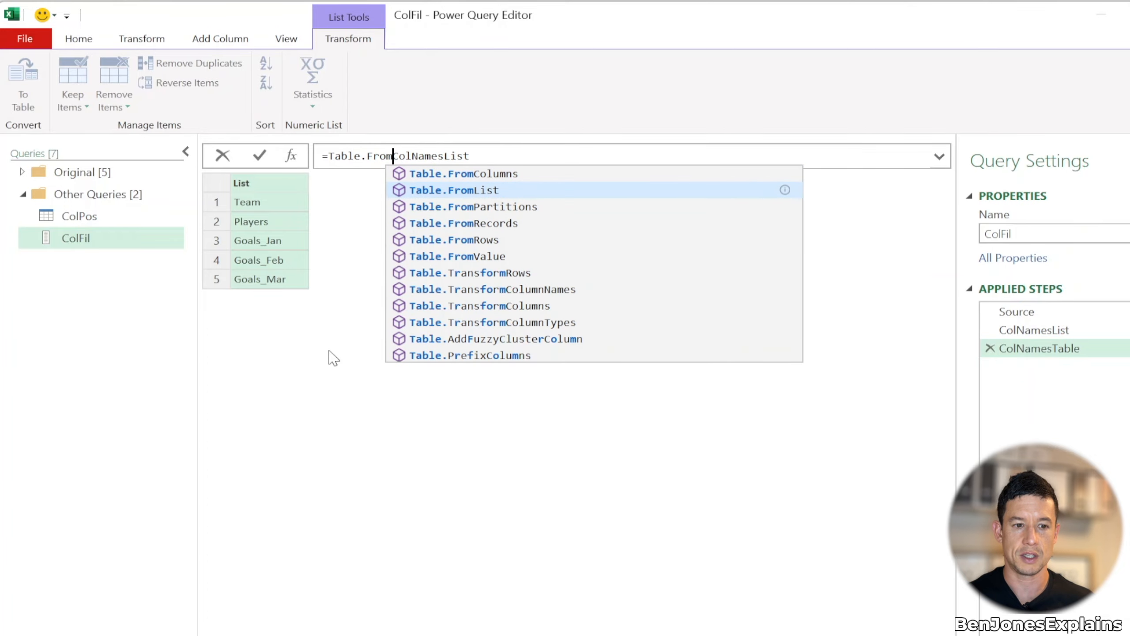
pyautogui.press('Tab')
pyautogui.write('(Col')
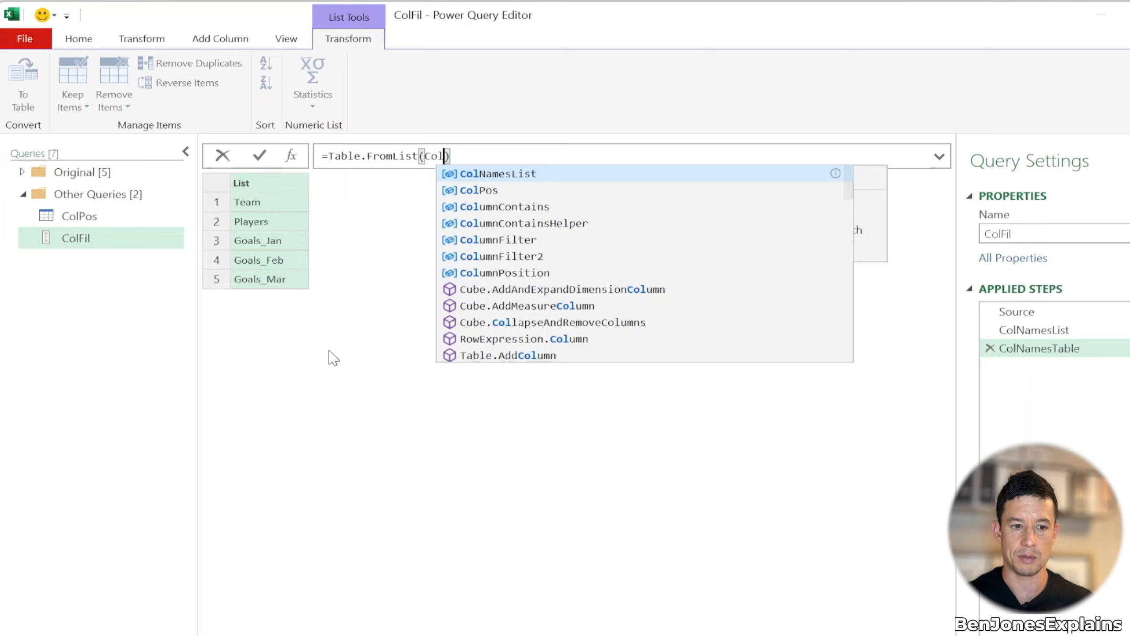
pyautogui.press('Tab')
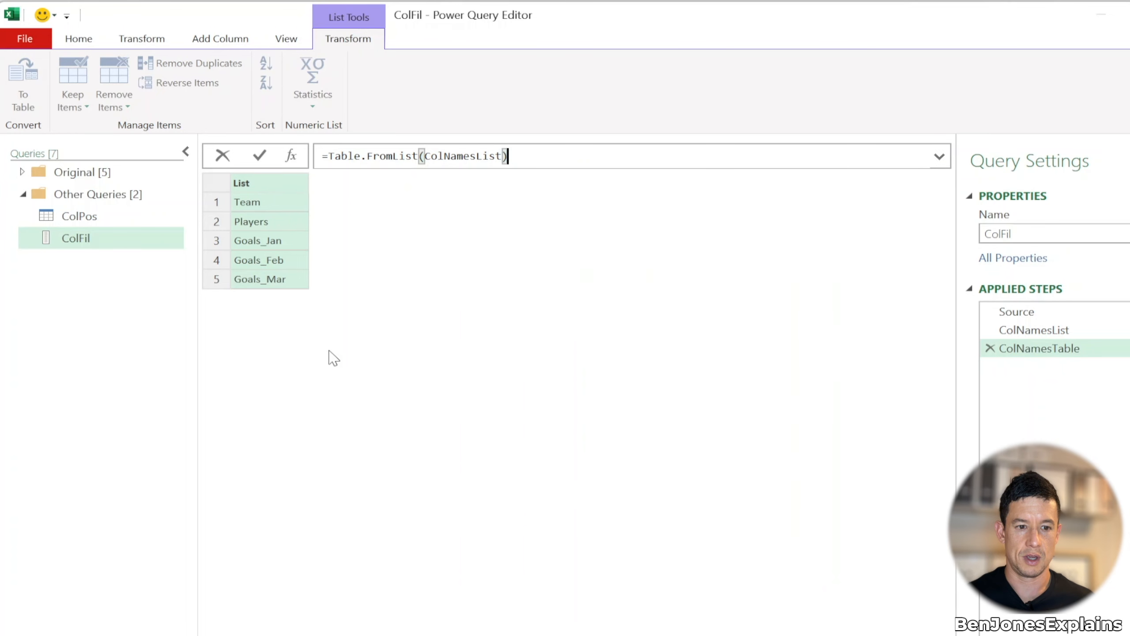
pyautogui.press('Return')
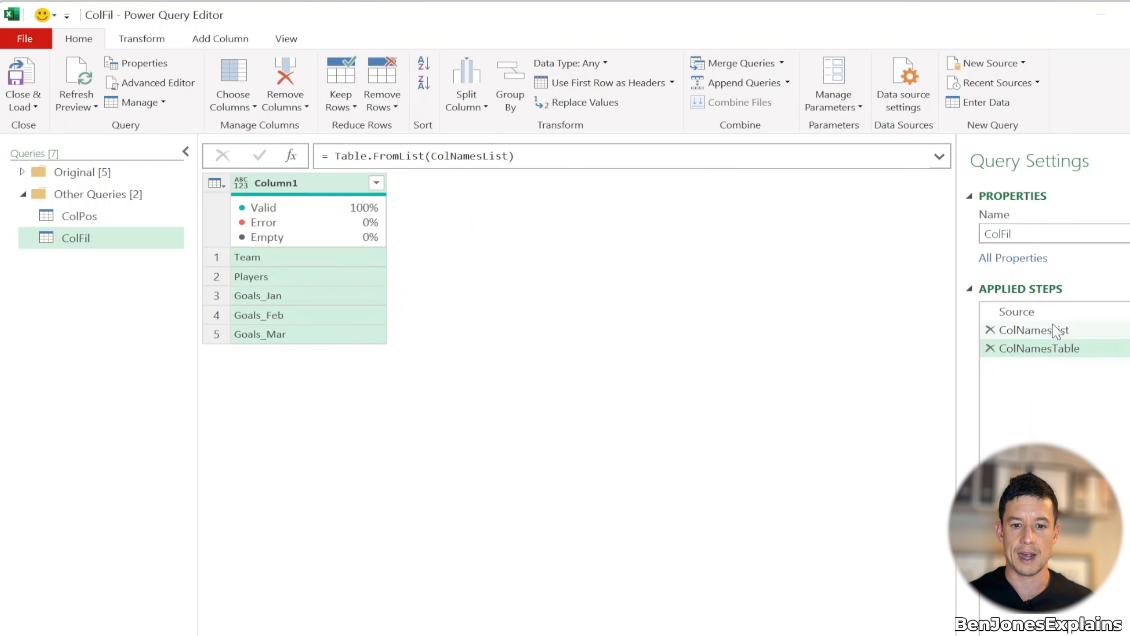
# Filter Column1 of the ColNamesTable step to keep only rows that do not contain Goals
pyautogui.click(1067, 330)
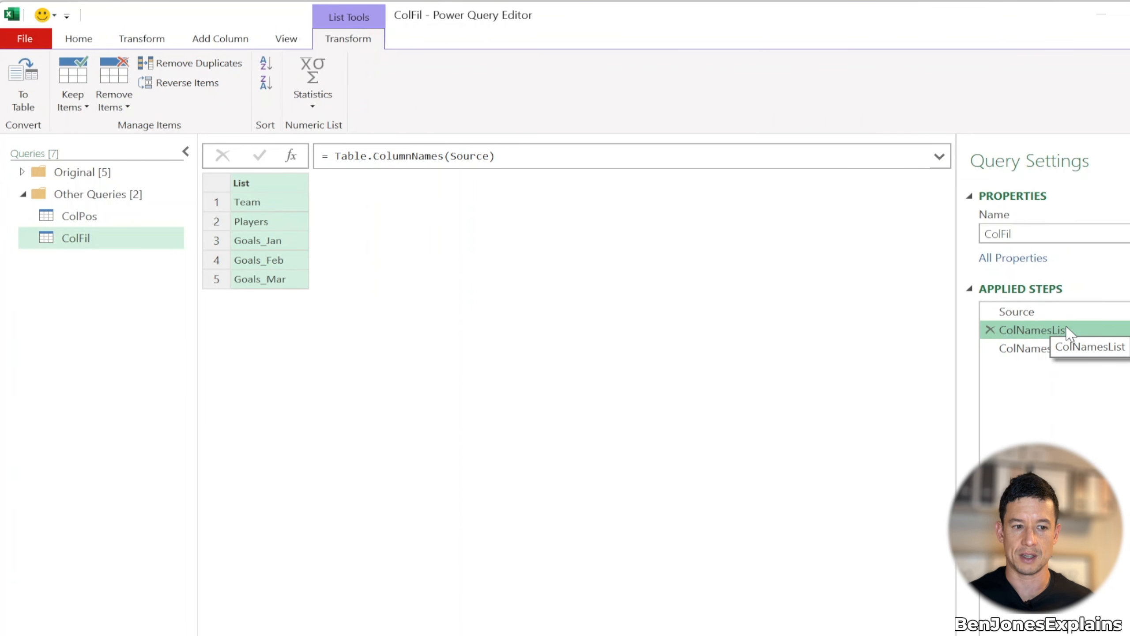
pyautogui.click(1081, 349)
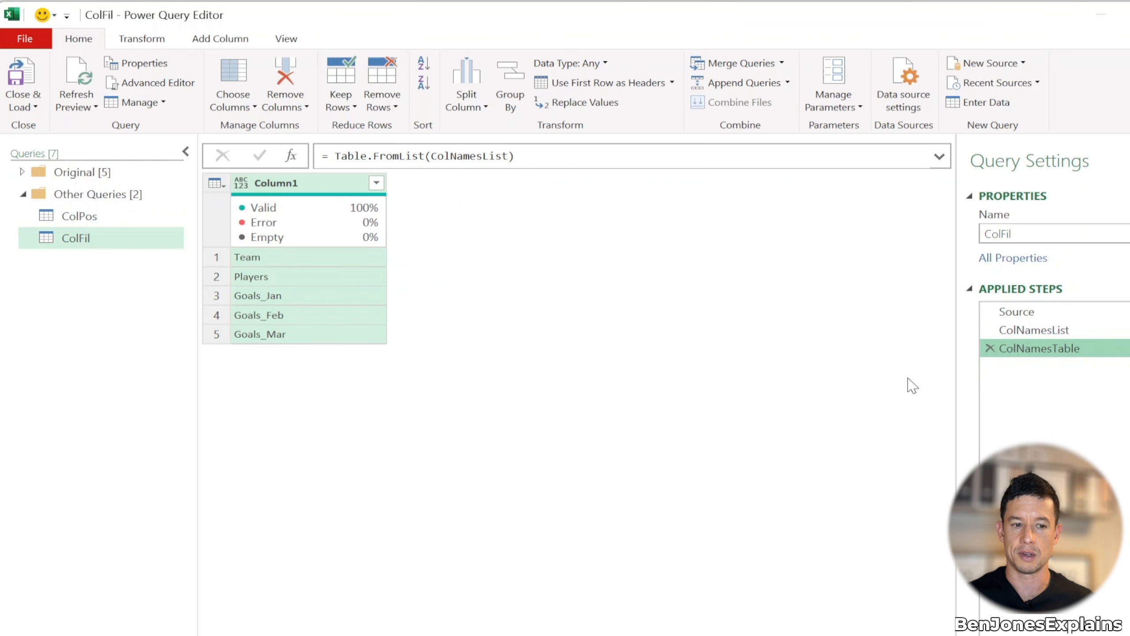
pyautogui.click(376, 183)
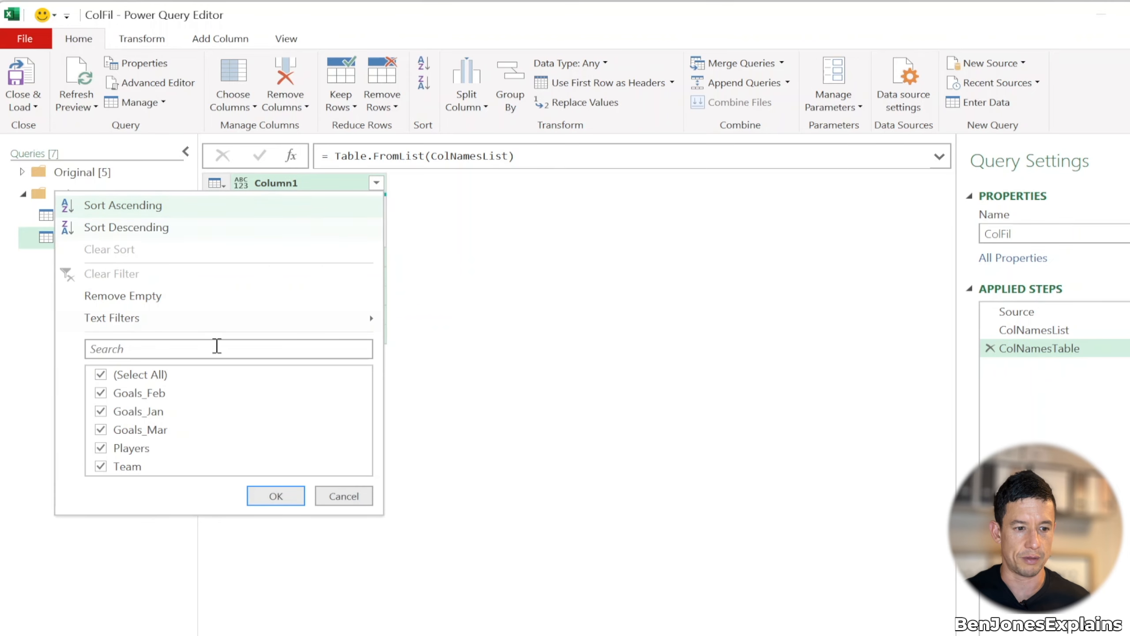
pyautogui.moveTo(313, 319)
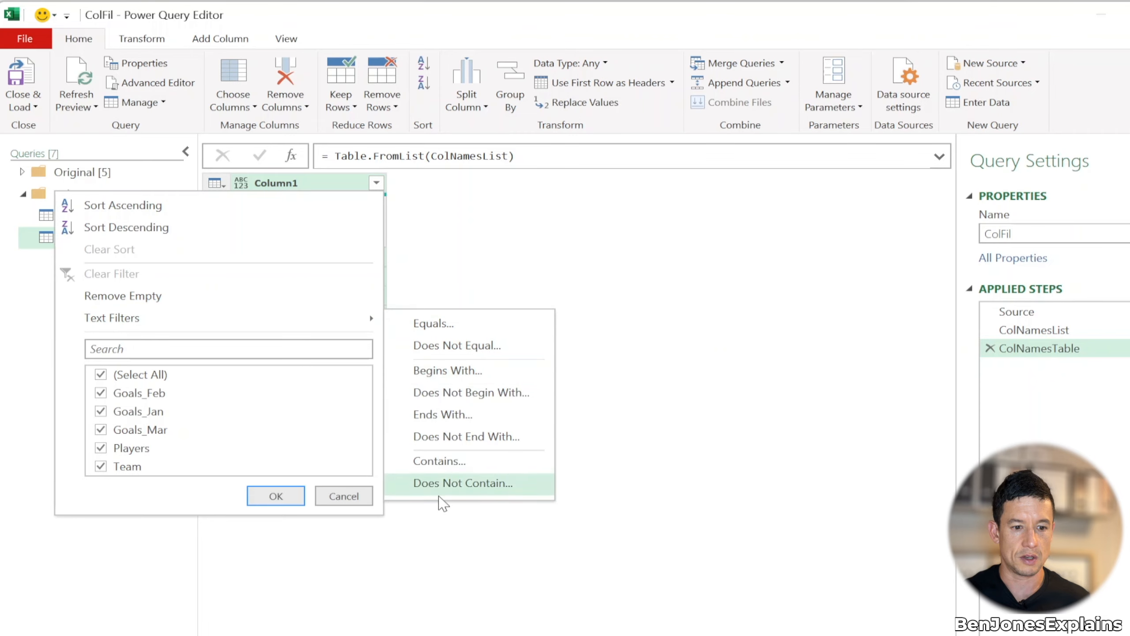
pyautogui.click(442, 485)
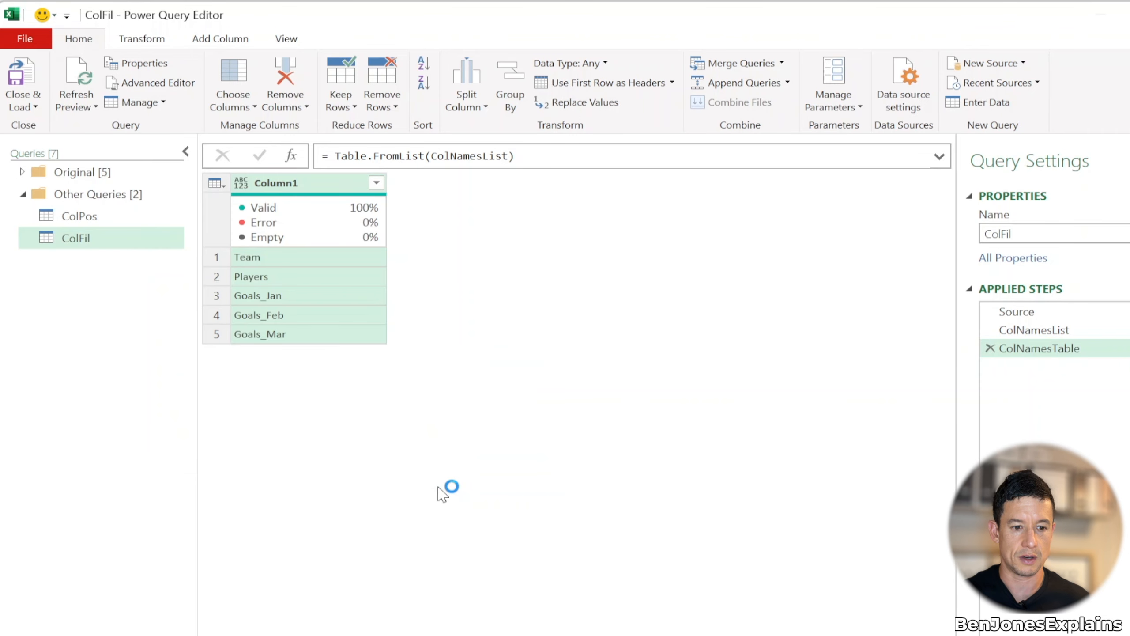
pyautogui.click(458, 328)
pyautogui.write('Goals')
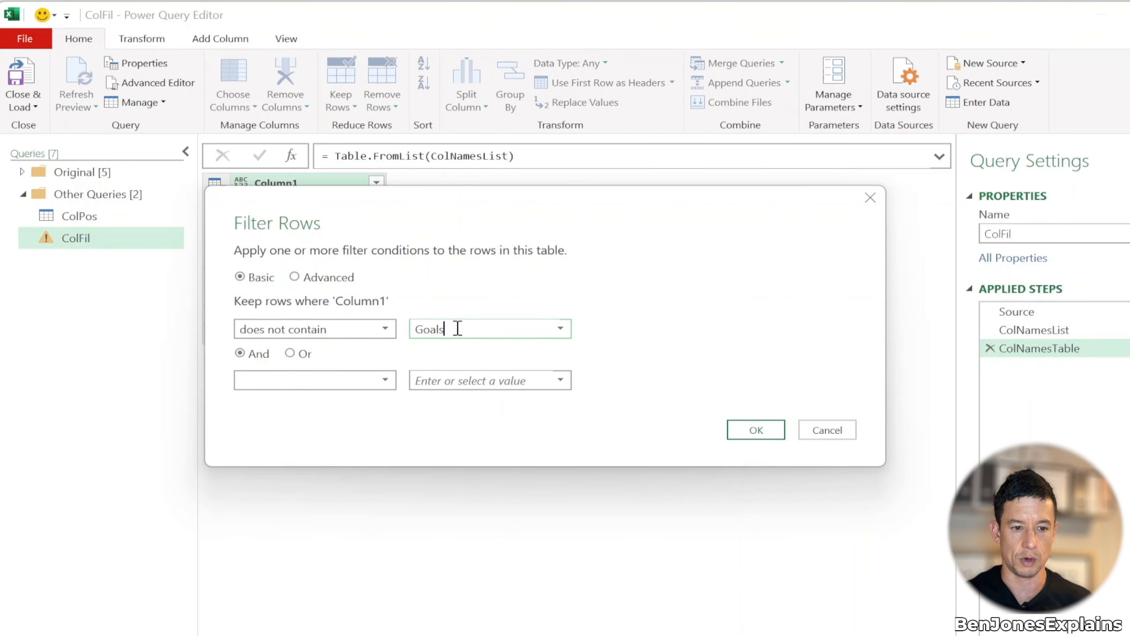
pyautogui.click(756, 430)
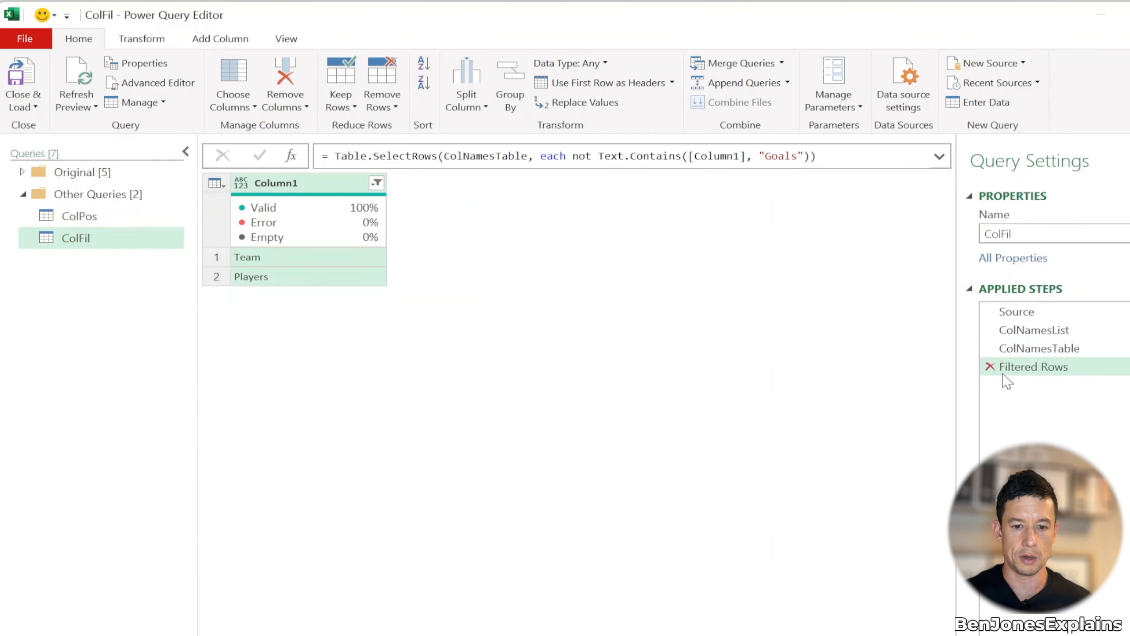
# Rename the Filtered Rows step as FilteredOutGoals
pyautogui.rightClick(1038, 370)
pyautogui.click(1089, 395)
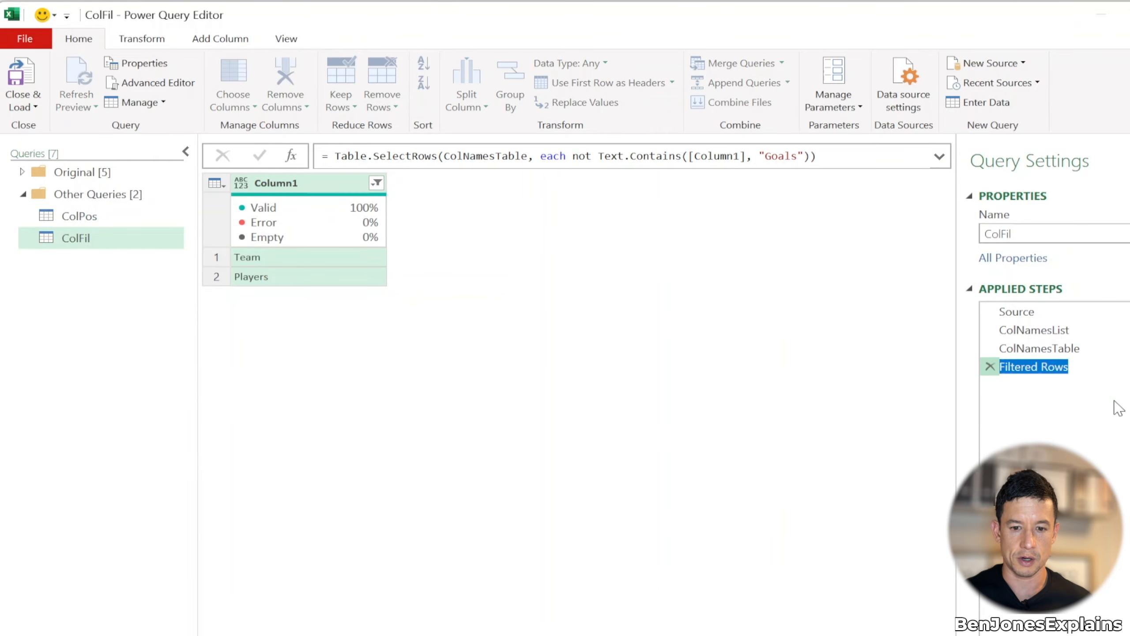
pyautogui.write('F')
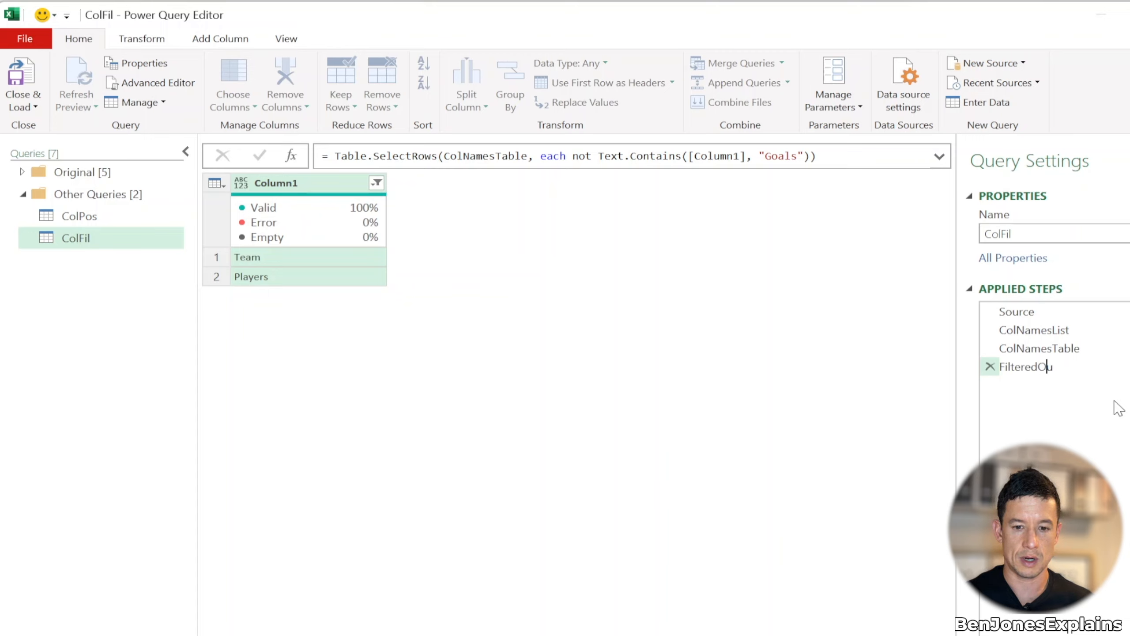
pyautogui.press('Return')
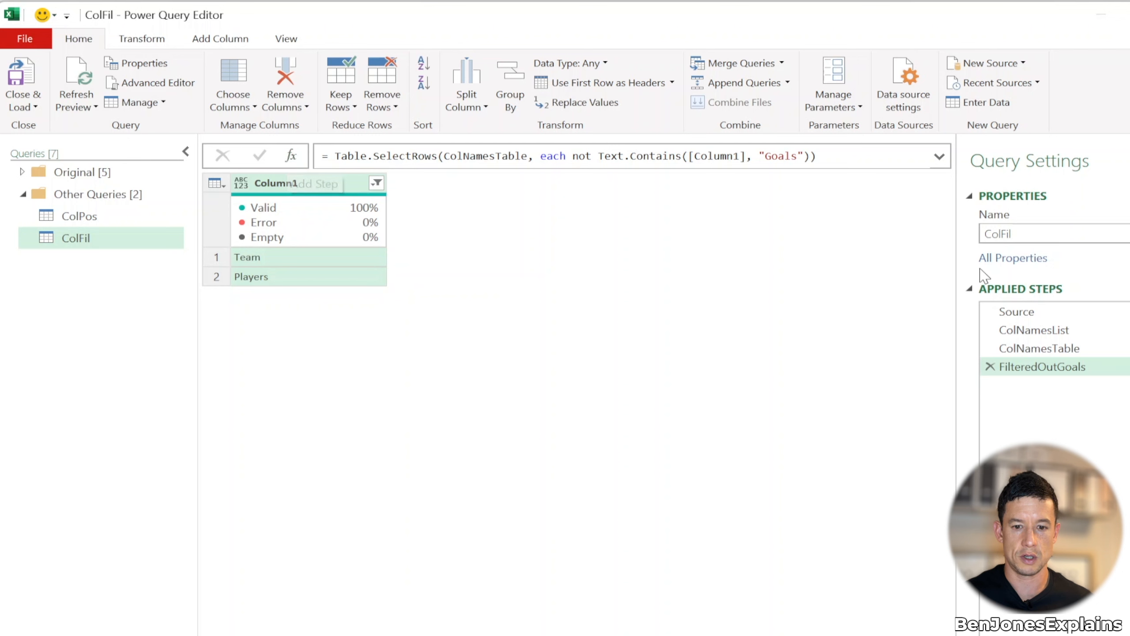
# Add a custom step after FilteredOutGoals and begin its formula with the Table.SelectColumns function
pyautogui.click(1033, 312)
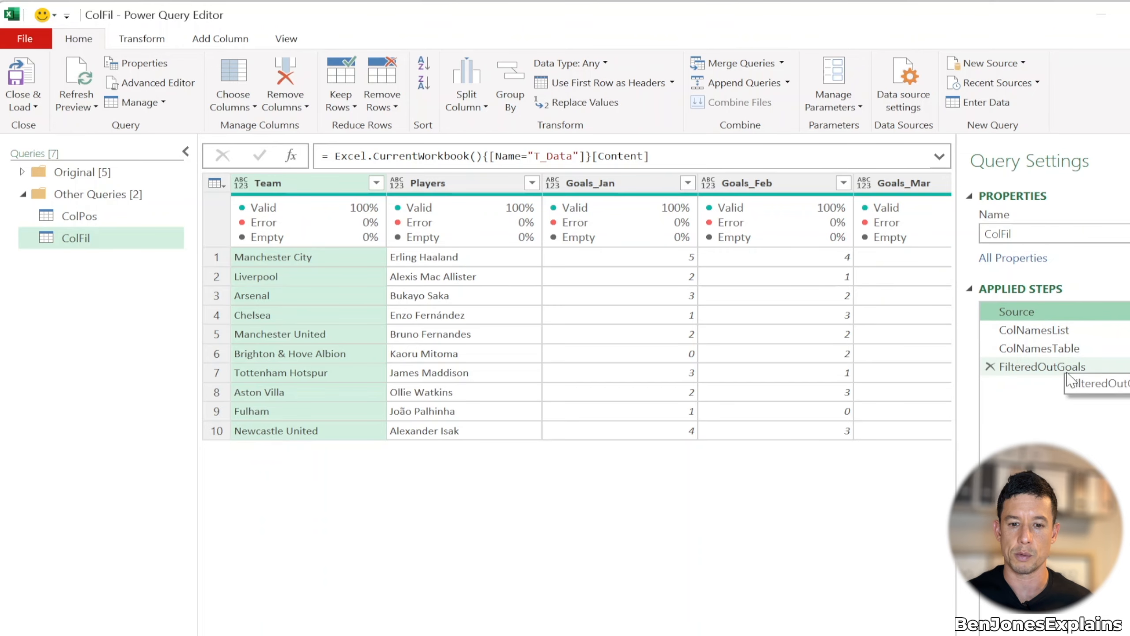
pyautogui.click(1023, 367)
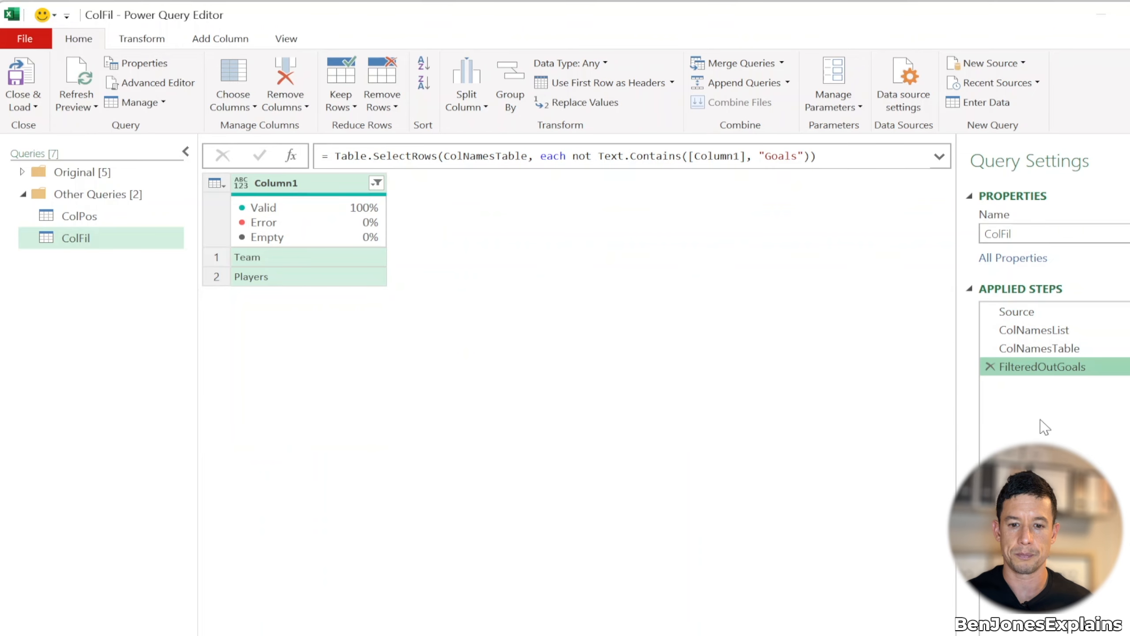
pyautogui.click(292, 157)
pyautogui.moveTo(330, 156); pyautogui.dragTo(551, 178)
pyautogui.write('Ta')
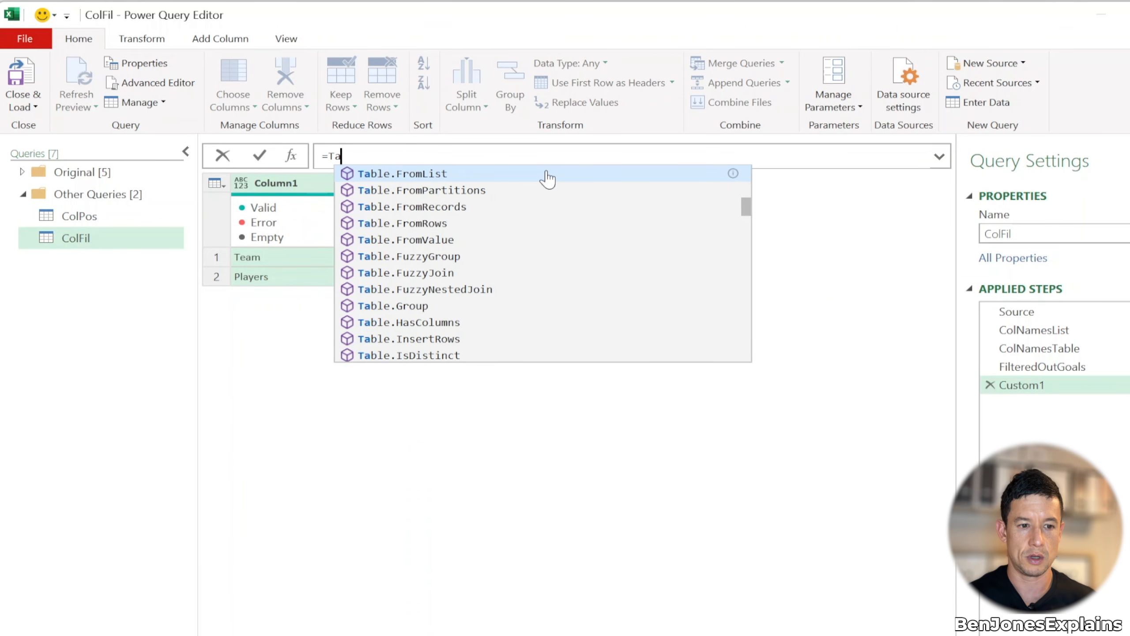
pyautogui.write('ble.Select')
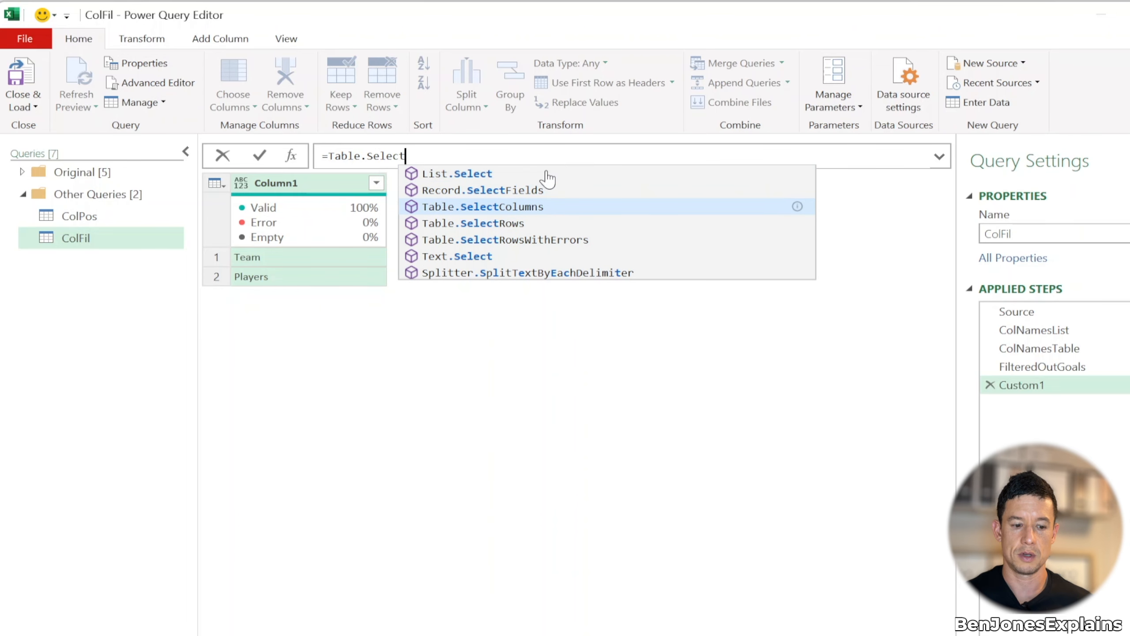
pyautogui.hotkey('ctrl', 'space')
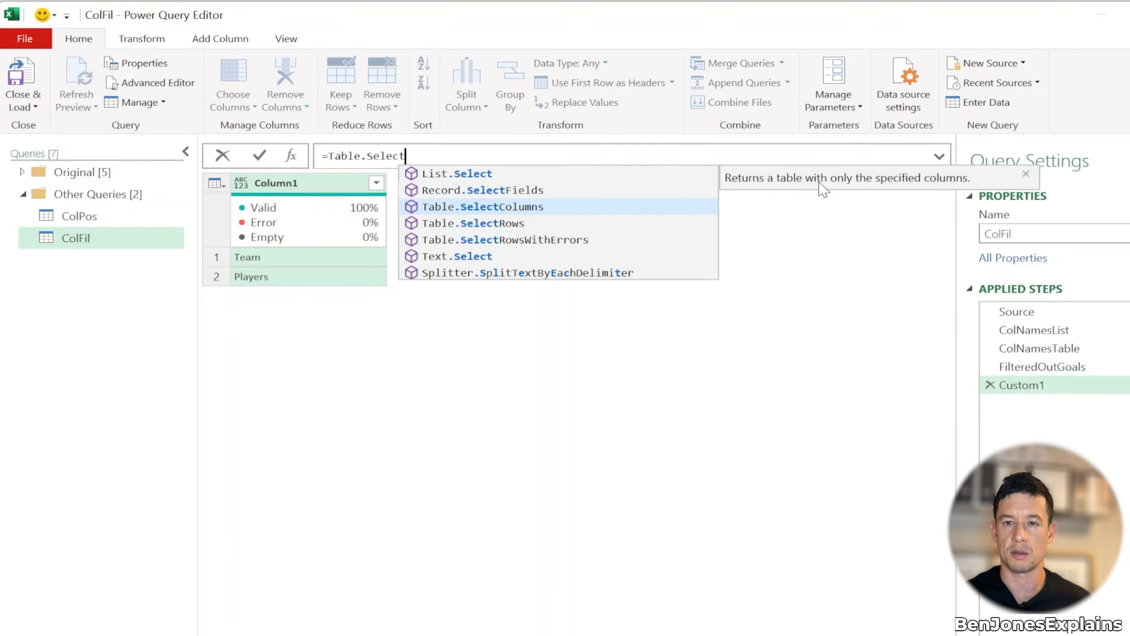
pyautogui.click(547, 207)
pyautogui.write('(')
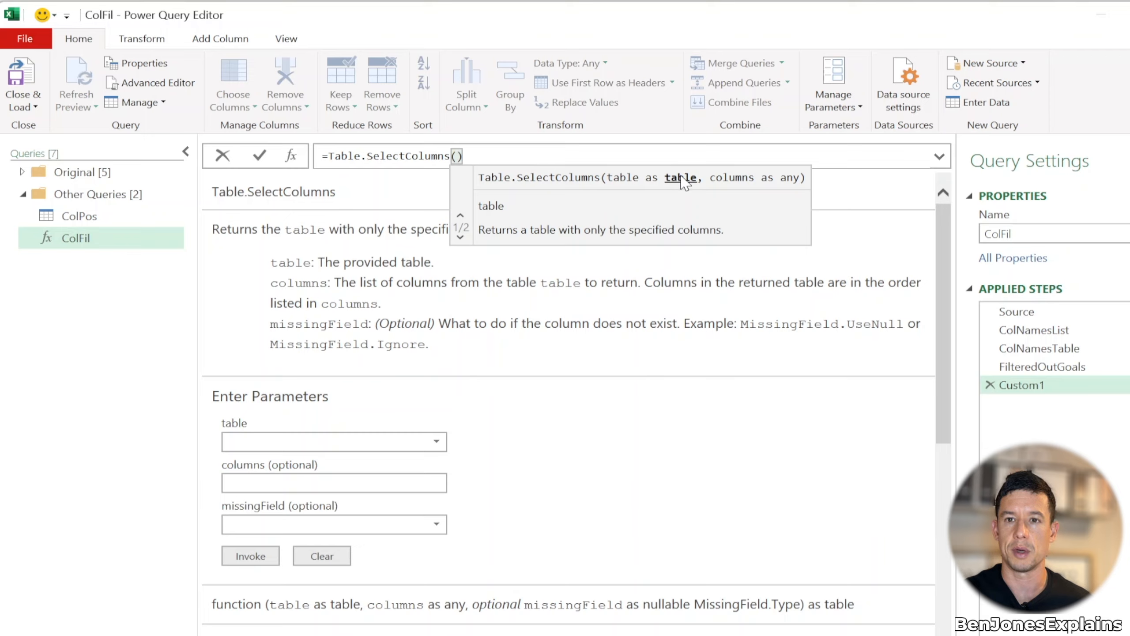
# Complete the custom step's formula as =Table.SelectColumns(Source,FilteredOutGoals)
pyautogui.write('Source')
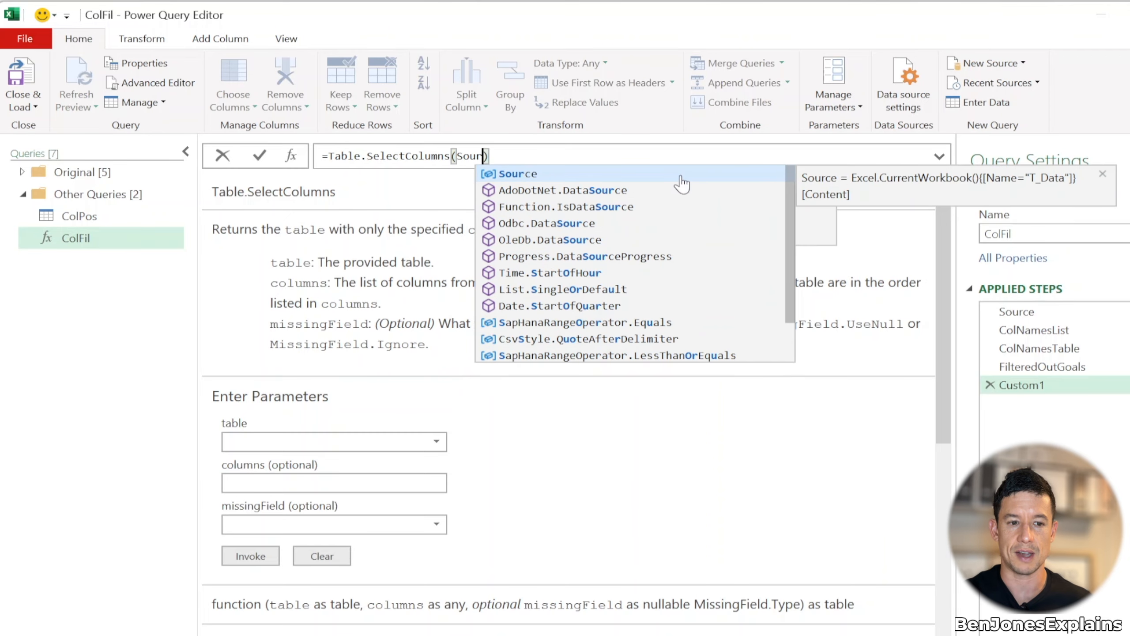
pyautogui.write(',')
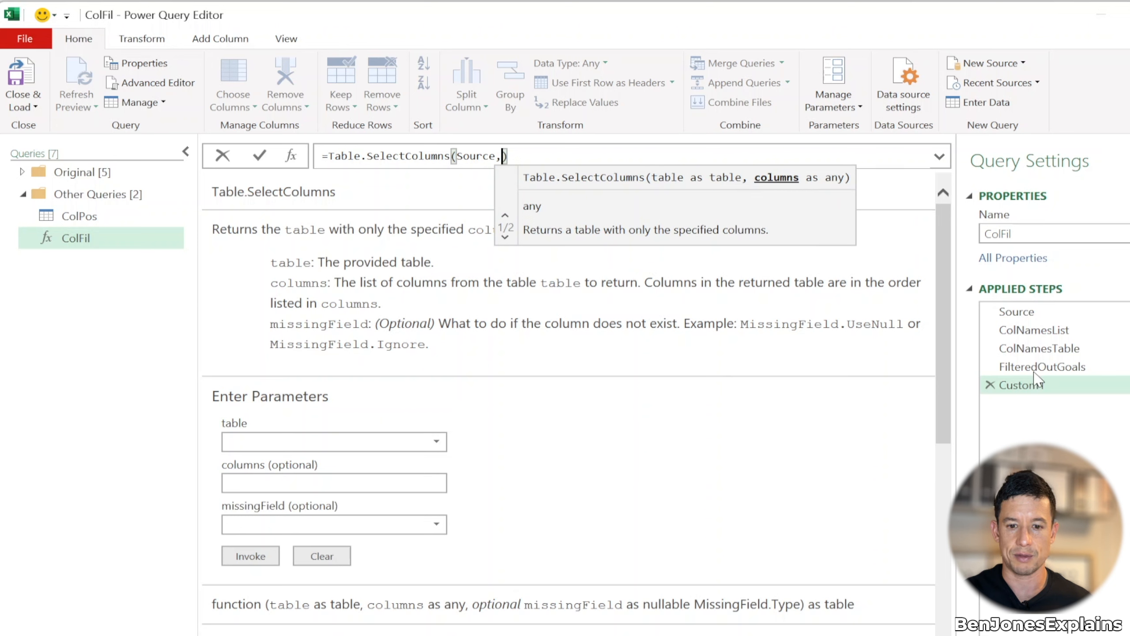
pyautogui.write('Fil')
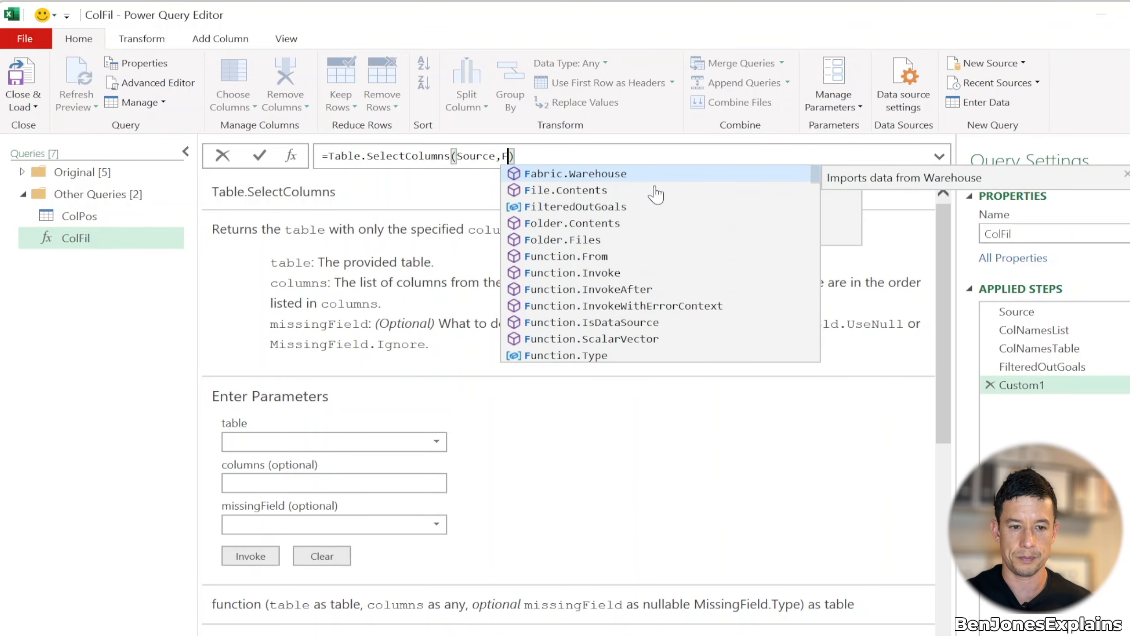
pyautogui.press('Down')
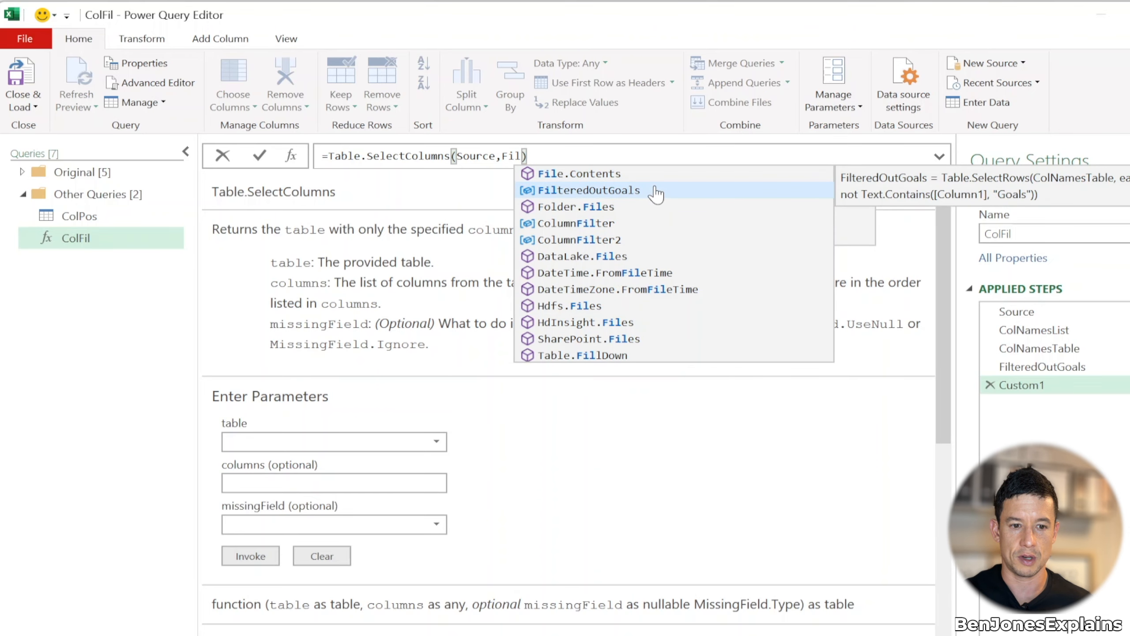
pyautogui.click(656, 191)
pyautogui.click(677, 152)
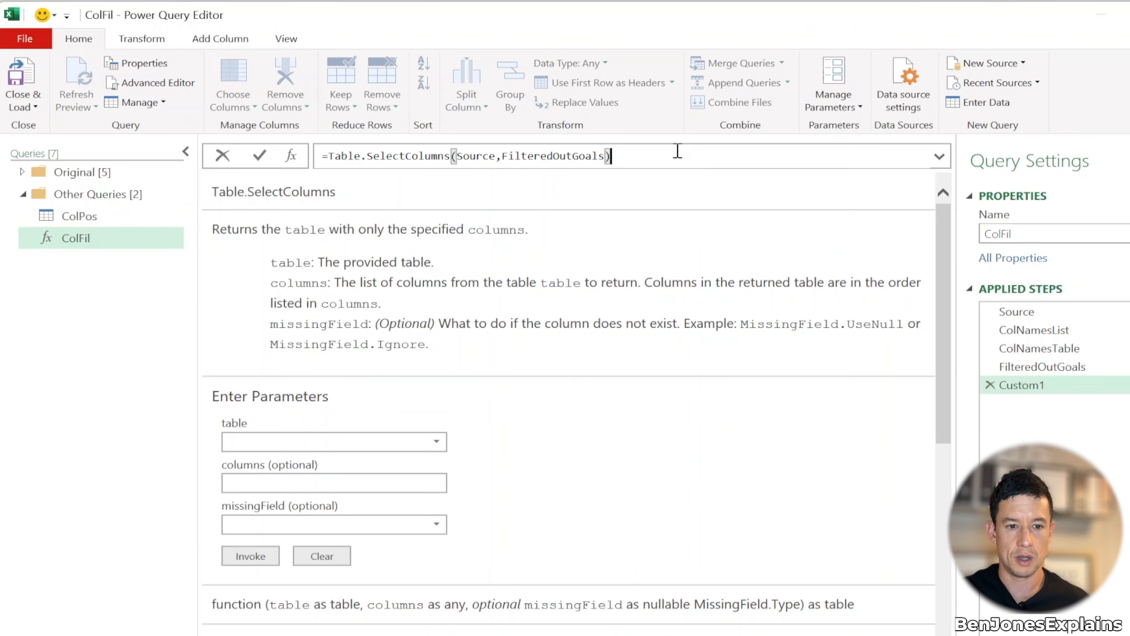
pyautogui.press('Return')
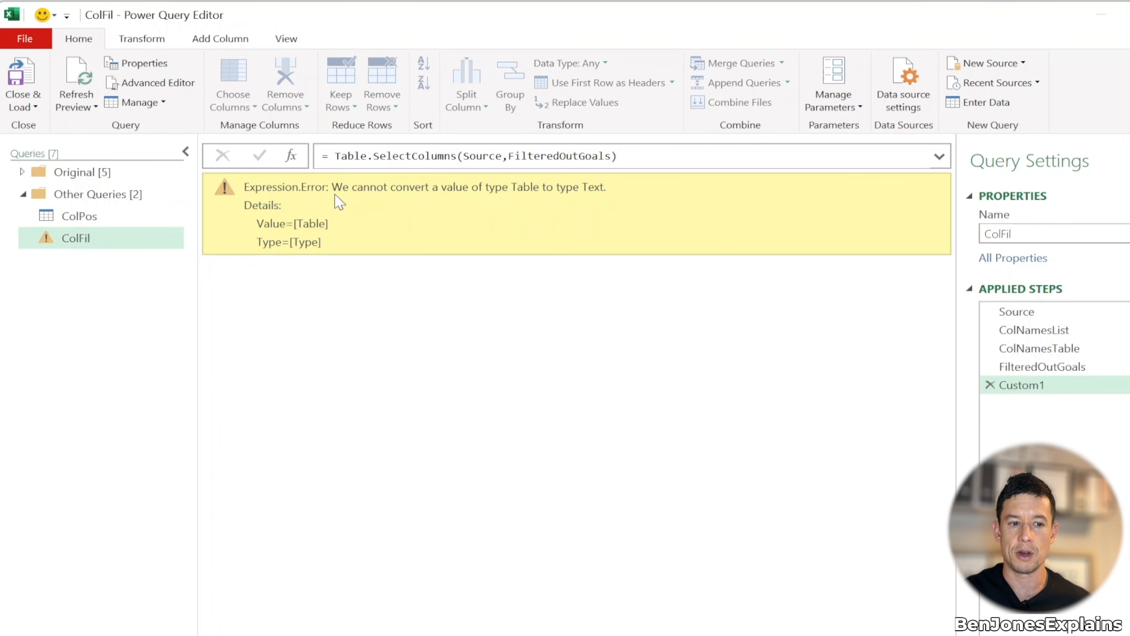
# Insert a custom step directly after FilteredOutGoals and rename it FilteredOutGoalsList
pyautogui.moveTo(337, 185); pyautogui.dragTo(609, 201)
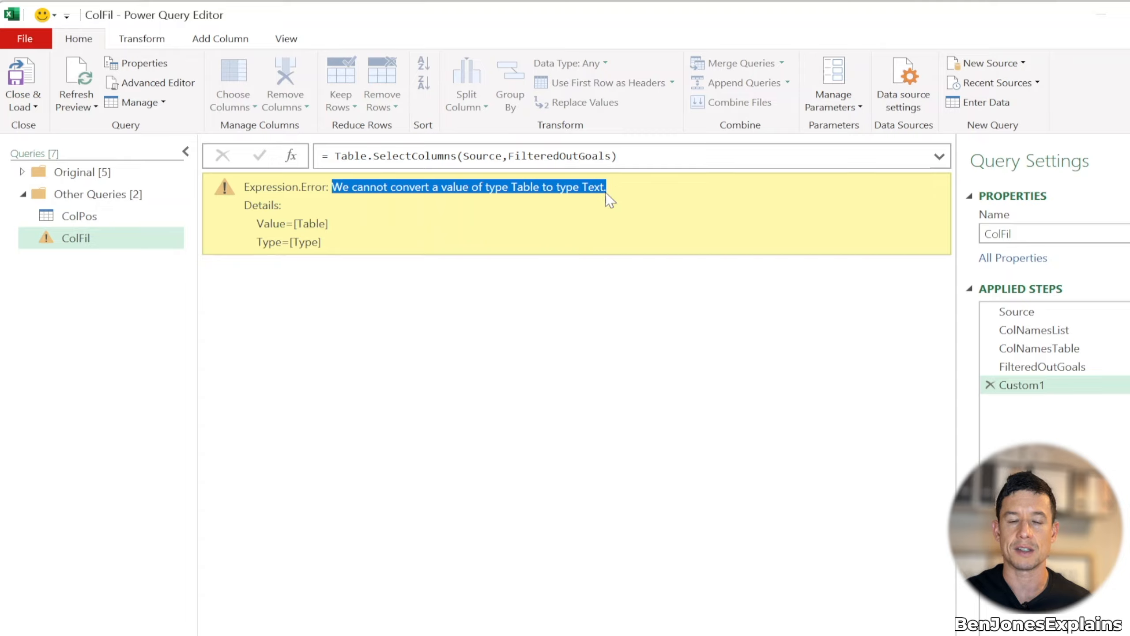
pyautogui.click(399, 153)
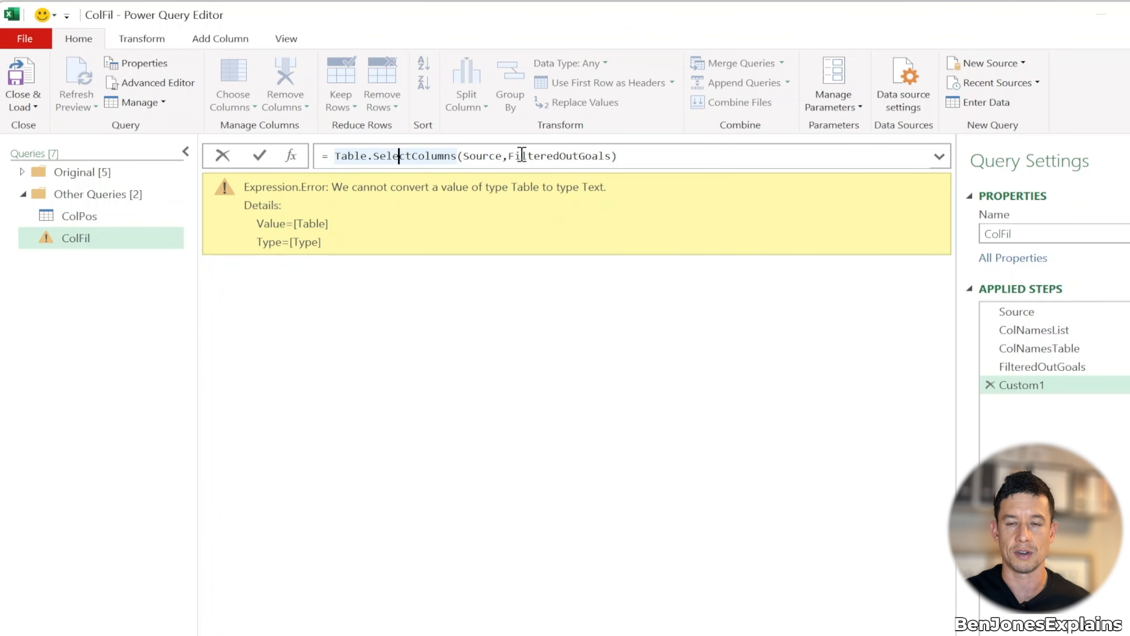
pyautogui.moveTo(521, 155)
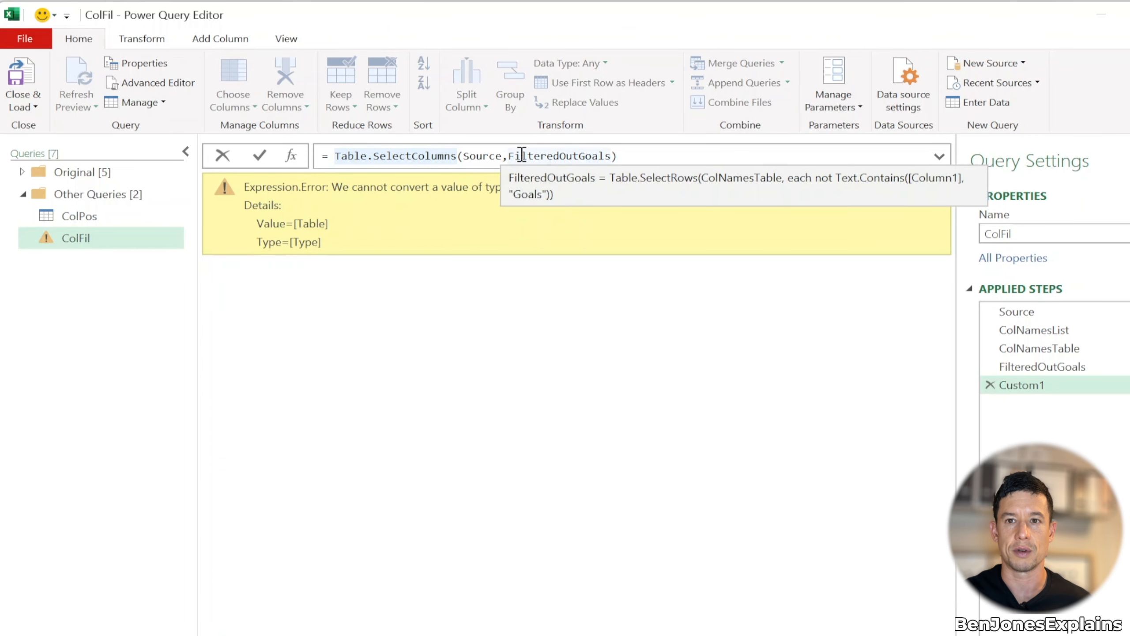
pyautogui.click(1079, 367)
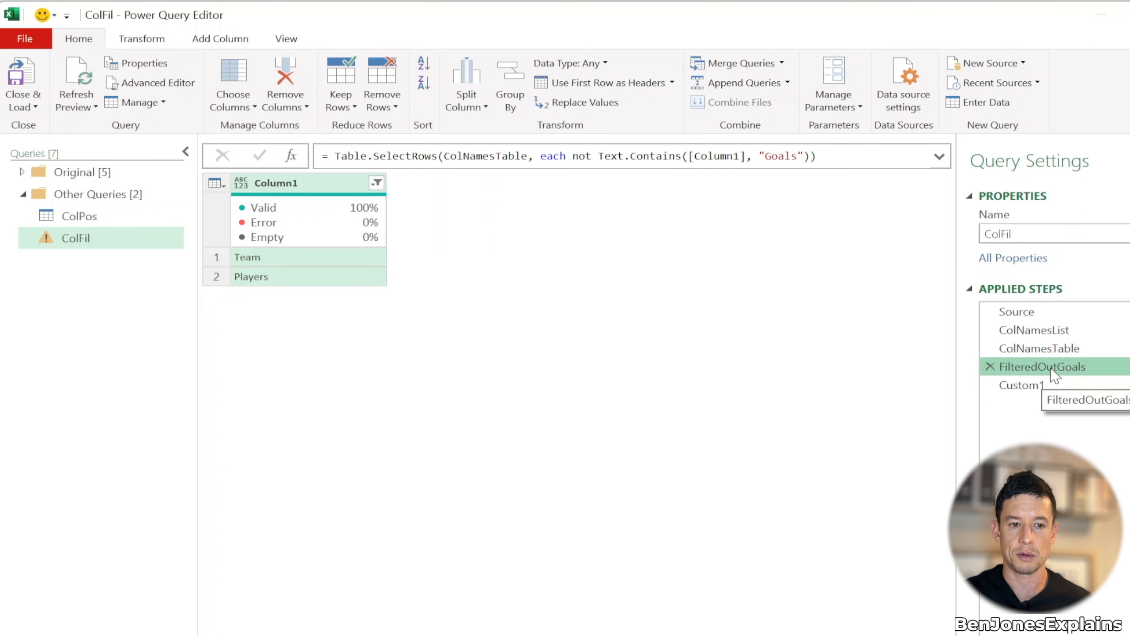
pyautogui.click(292, 156)
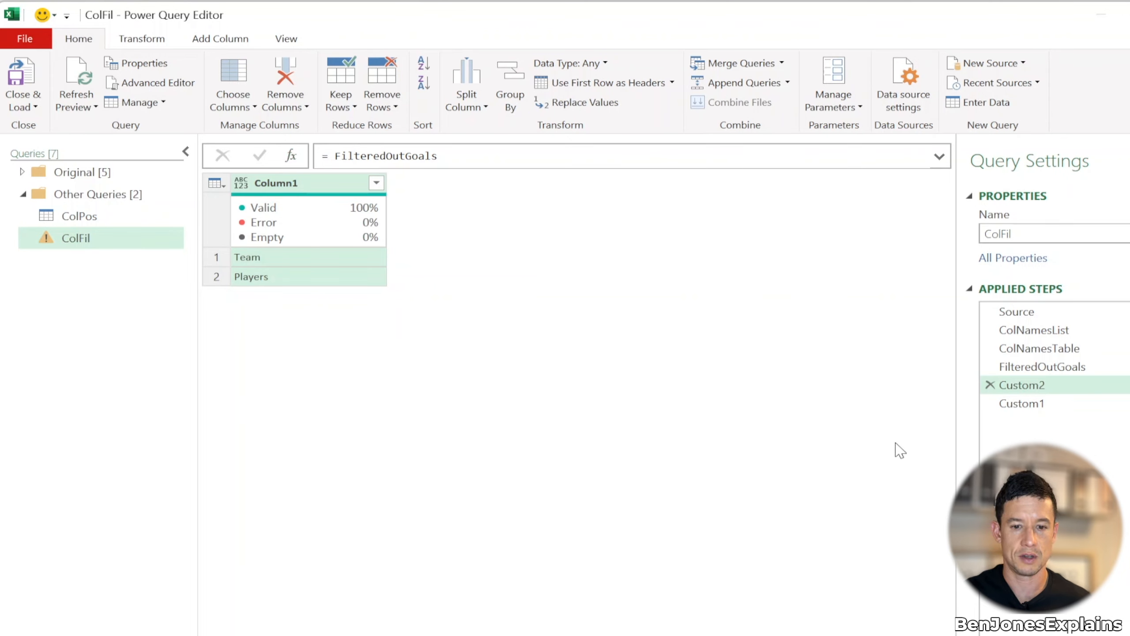
pyautogui.rightClick(1022, 388)
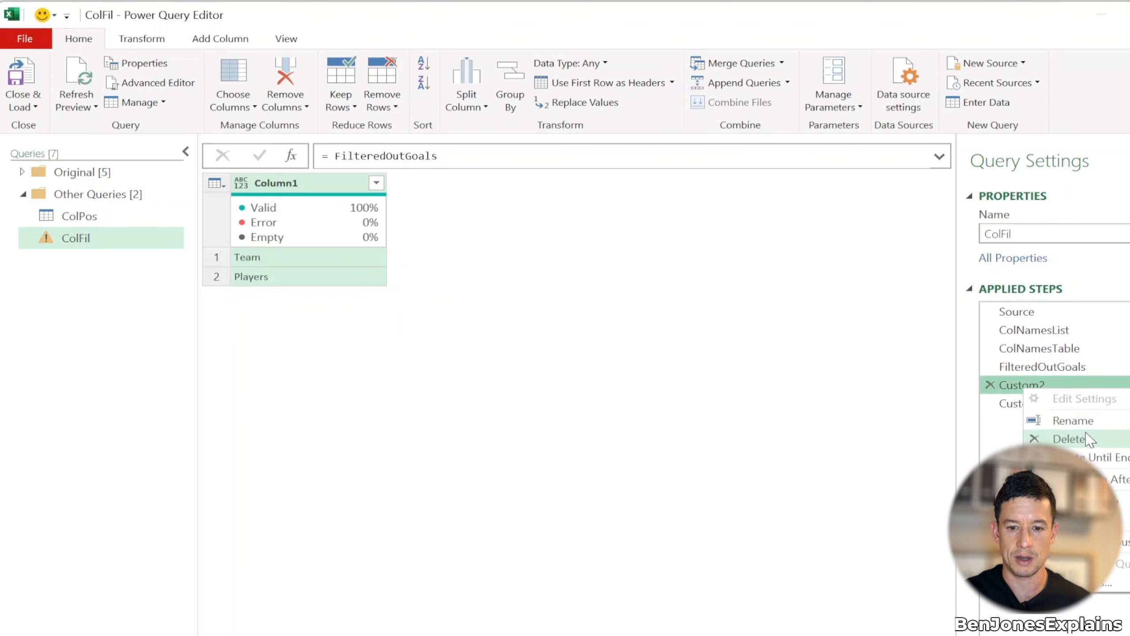
pyautogui.click(1066, 421)
pyautogui.write('FilteredOutG')
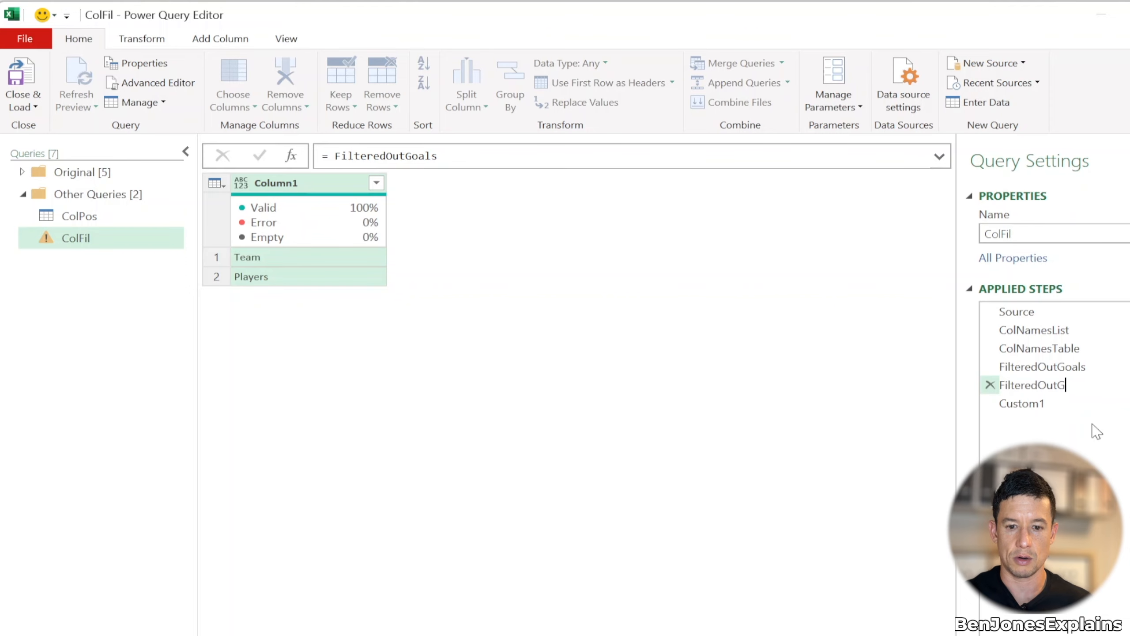
pyautogui.write('oalsList')
pyautogui.press('Return')
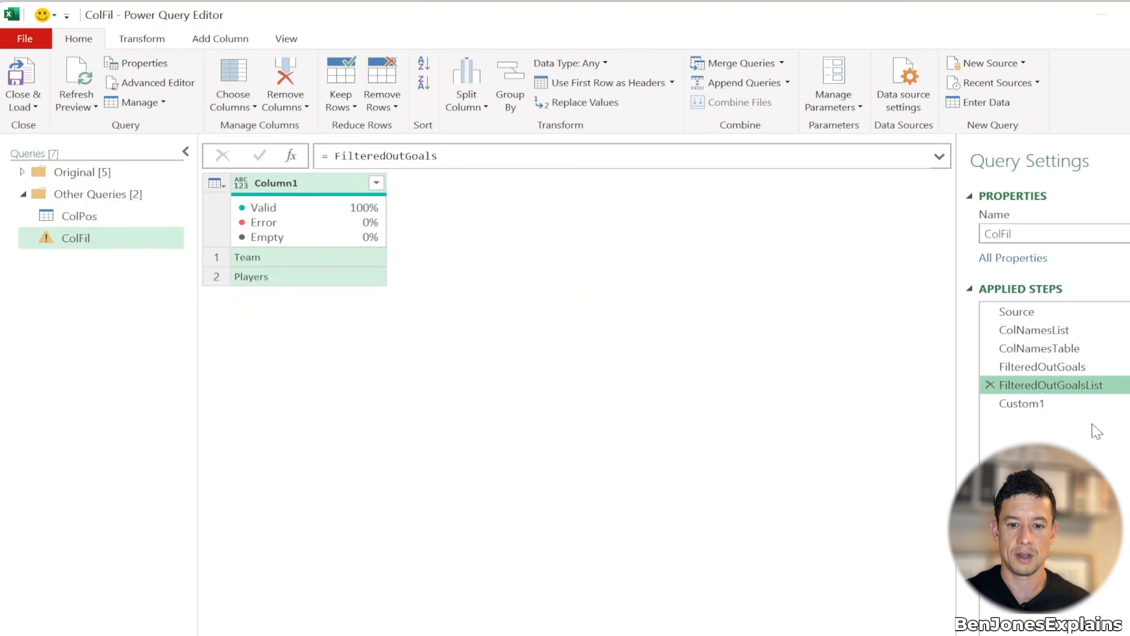
# Convert the filtered table to a list by setting the FilteredOutGoalsList formula to =Table.ToList(FilteredOutGoals)
pyautogui.click(334, 156)
pyautogui.press('Left')
pyautogui.write('Table.To')
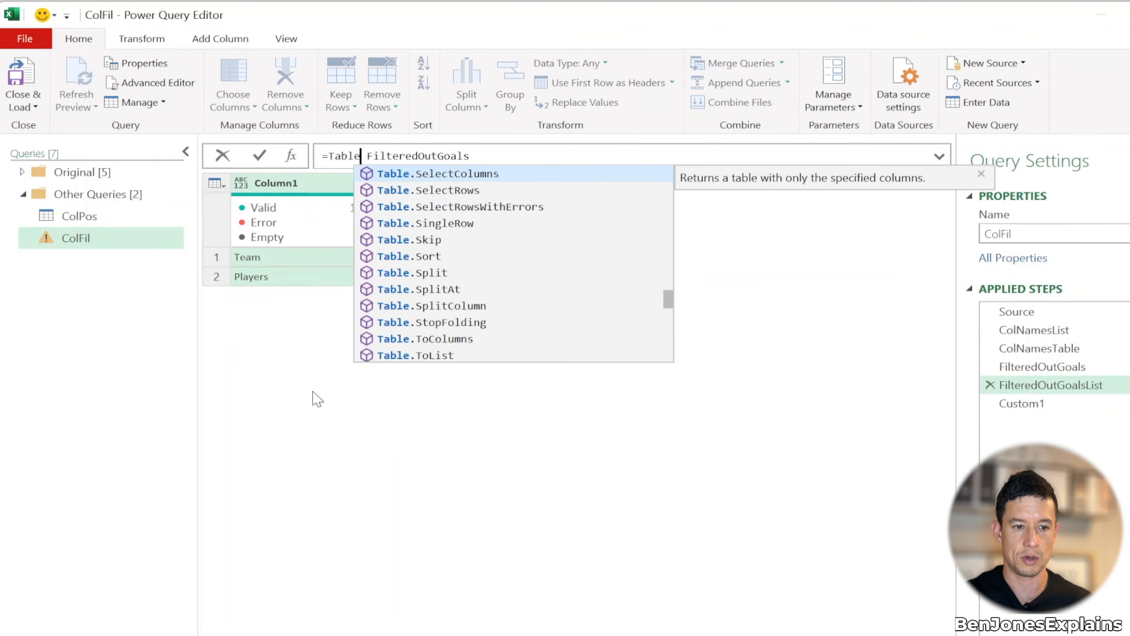
pyautogui.press('Down')
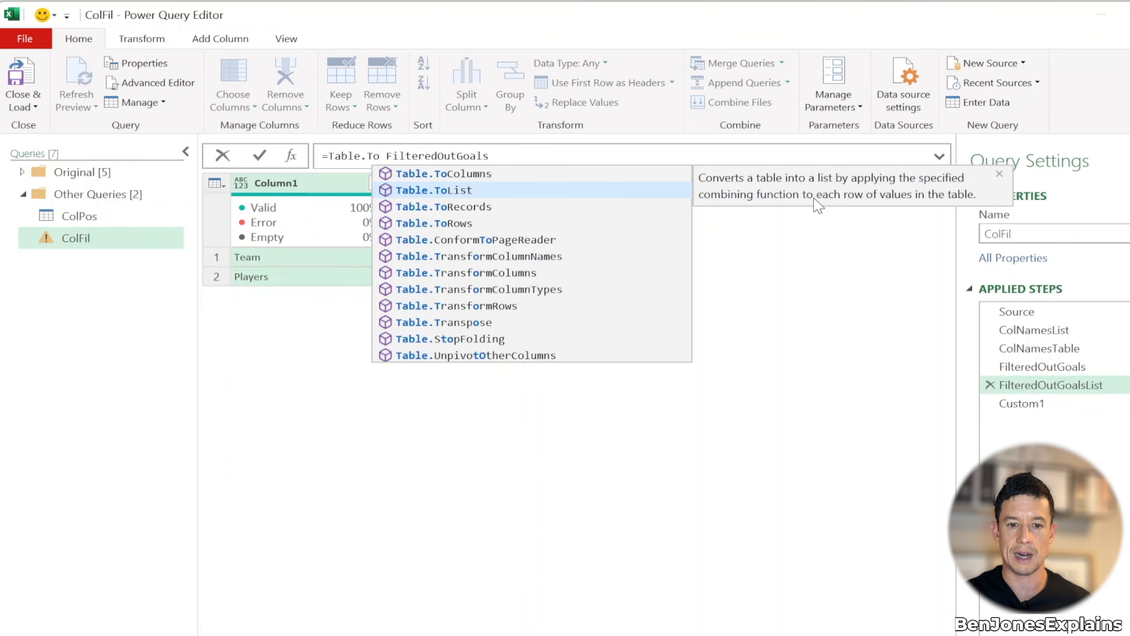
pyautogui.click(498, 190)
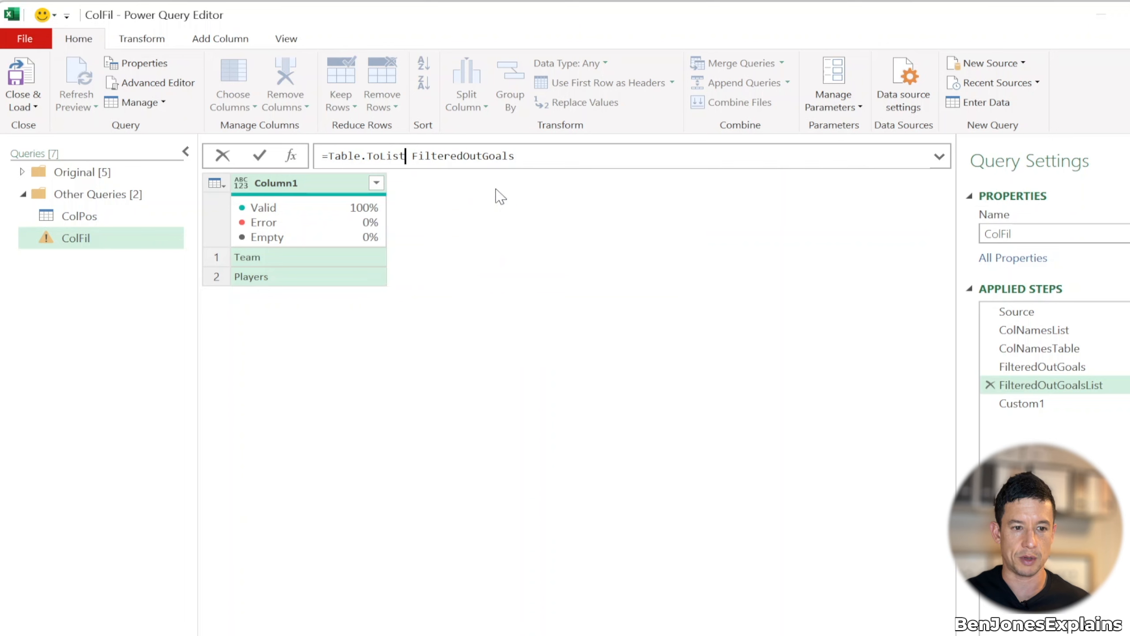
pyautogui.write('(')
pyautogui.press('Right')
pyautogui.press('Right')
pyautogui.press('BackSpace')
pyautogui.press('BackSpace')
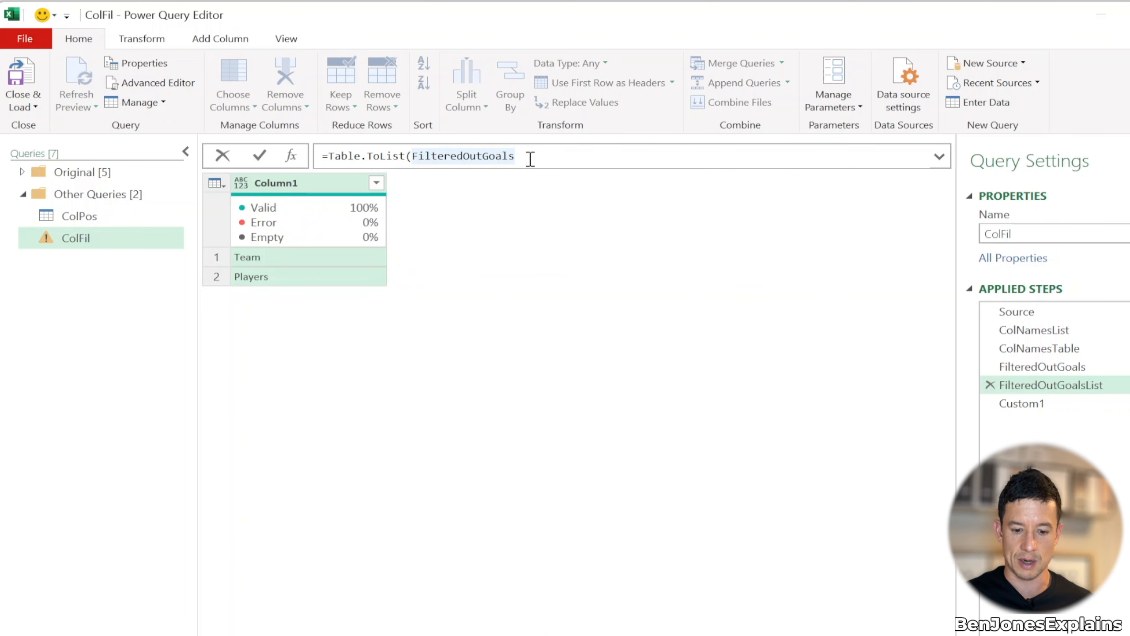
pyautogui.write(')')
pyautogui.press('Return')
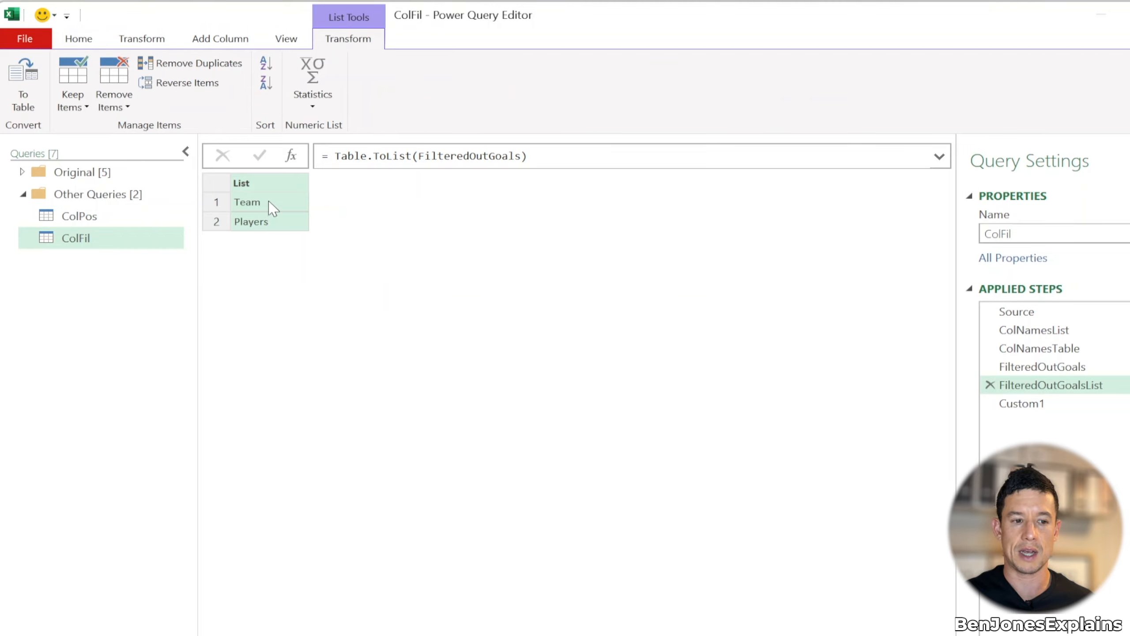
# Rename the final Custom1 step of the ColFil query as Output
pyautogui.rightClick(1048, 405)
pyautogui.click(1028, 404)
pyautogui.rightClick(1029, 406)
pyautogui.click(1023, 404)
pyautogui.rightClick(1021, 404)
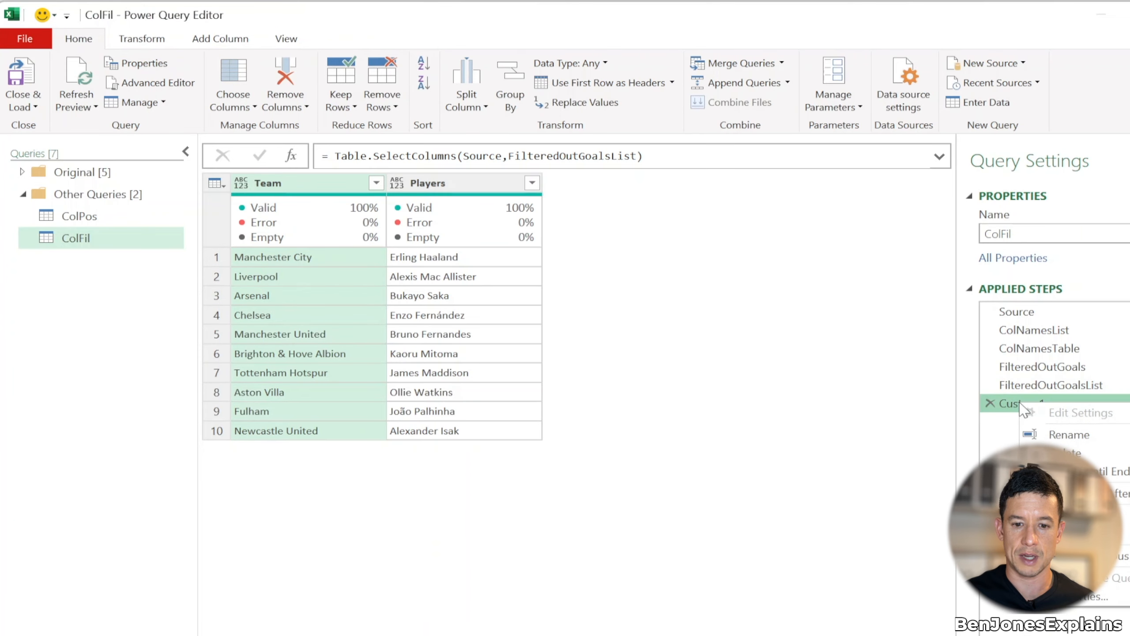
pyautogui.click(1069, 437)
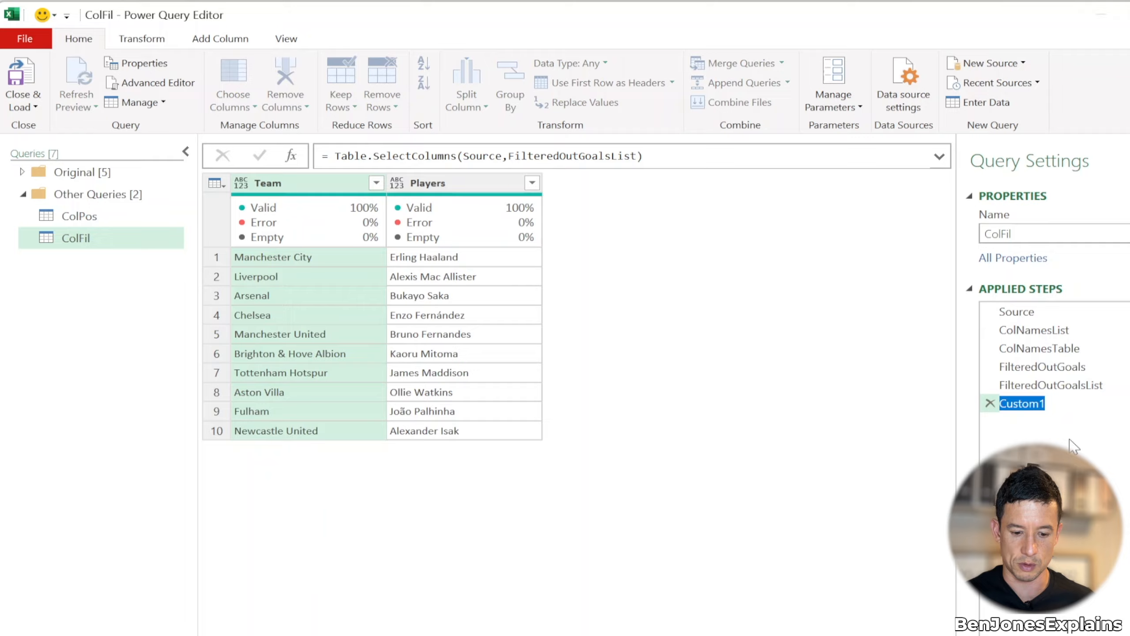
pyautogui.write('Output')
pyautogui.press('Return')
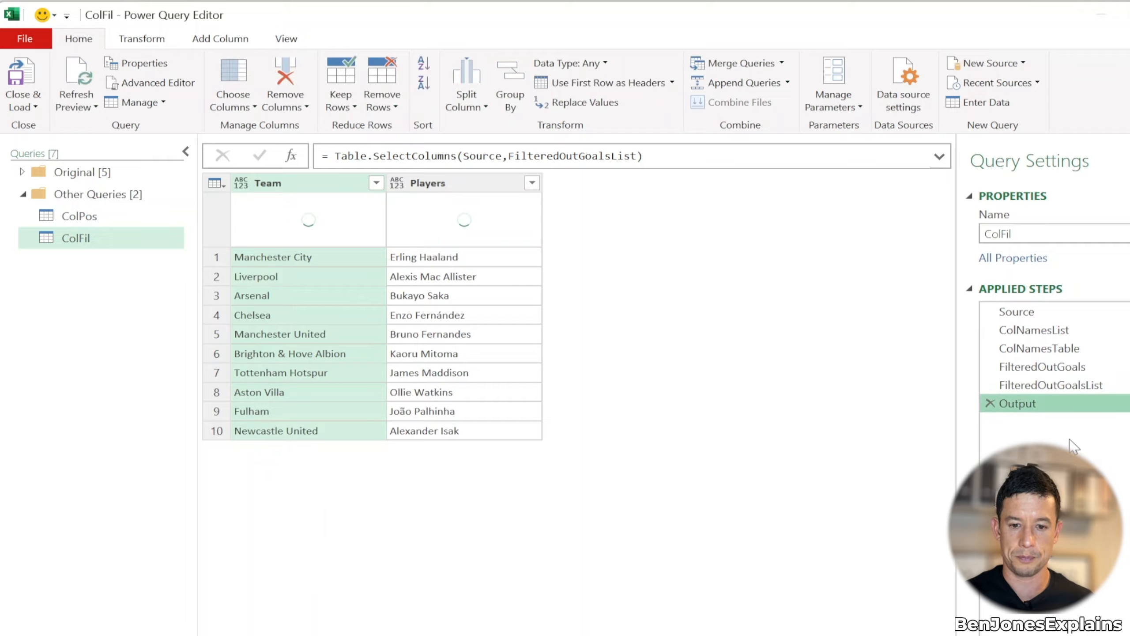
# Try the FilteredOutGoals table as the columns argument of Table.SelectColumns in the Output step
pyautogui.click(637, 156)
pyautogui.press('BackSpace')
pyautogui.press('BackSpace')
pyautogui.press('BackSpace')
pyautogui.press('BackSpace')
pyautogui.press('BackSpace')
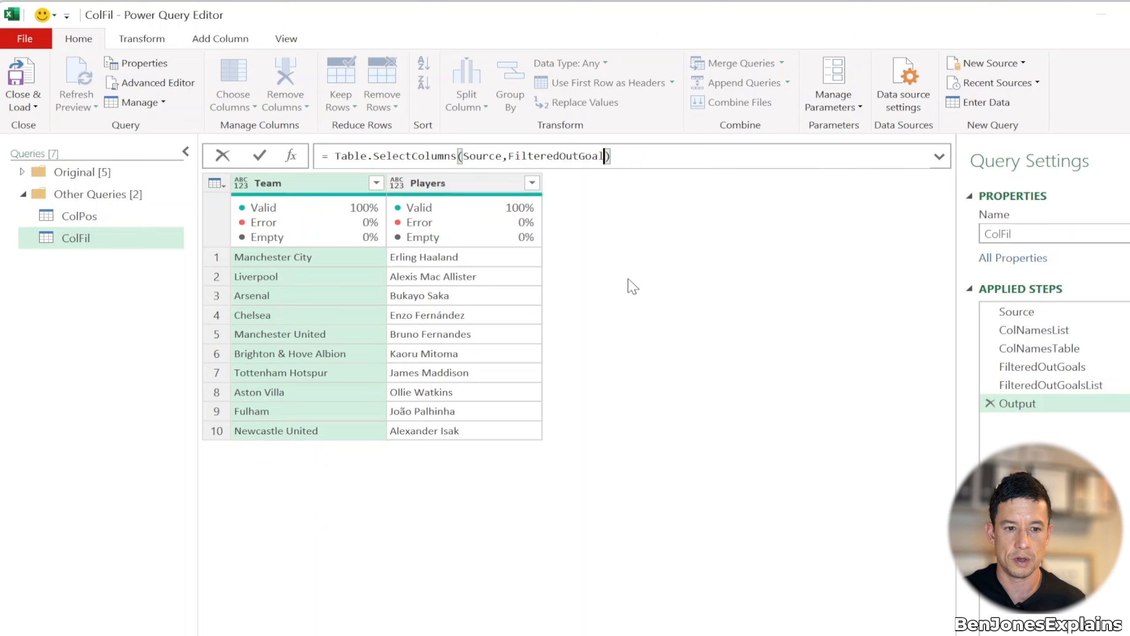
pyautogui.write('s')
pyautogui.press('Return')
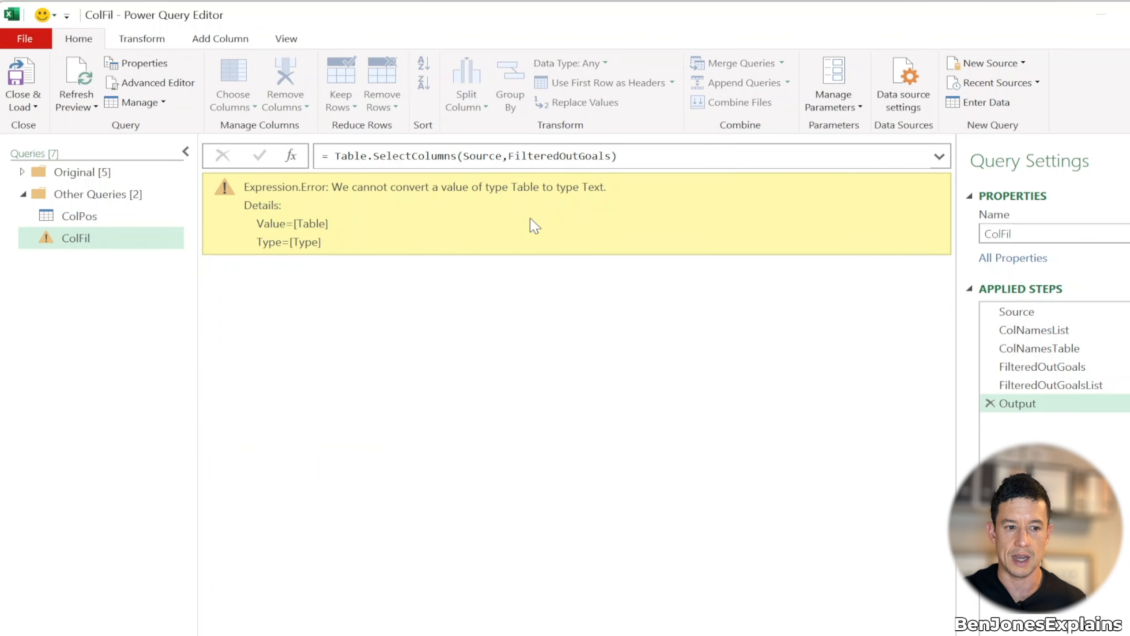
# Restore FilteredOutGoalsList as the columns argument in the Output step's formula
pyautogui.click(610, 156)
pyautogui.write('List')
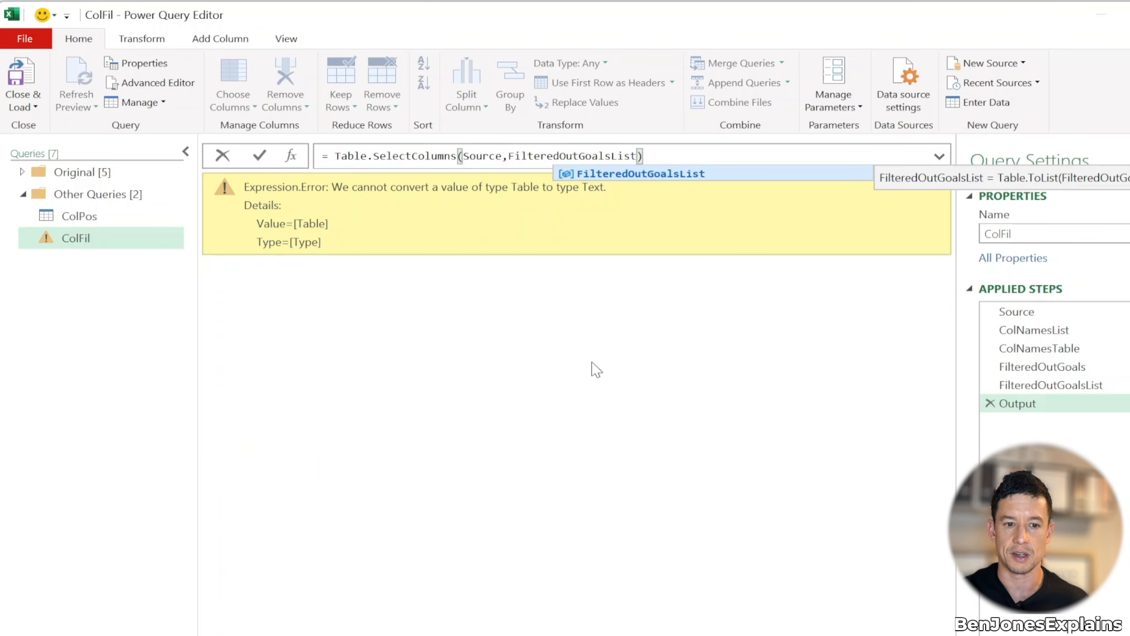
pyautogui.press('Return')
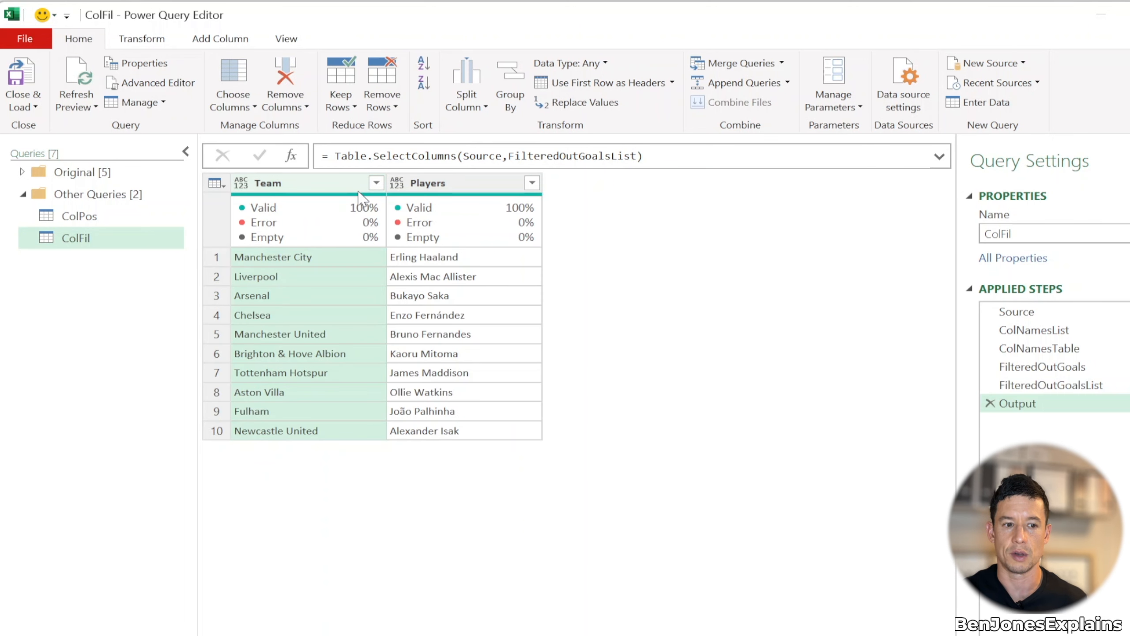
# Review the Source and Output steps of ColFil, and duplicate the query
pyautogui.click(1041, 312)
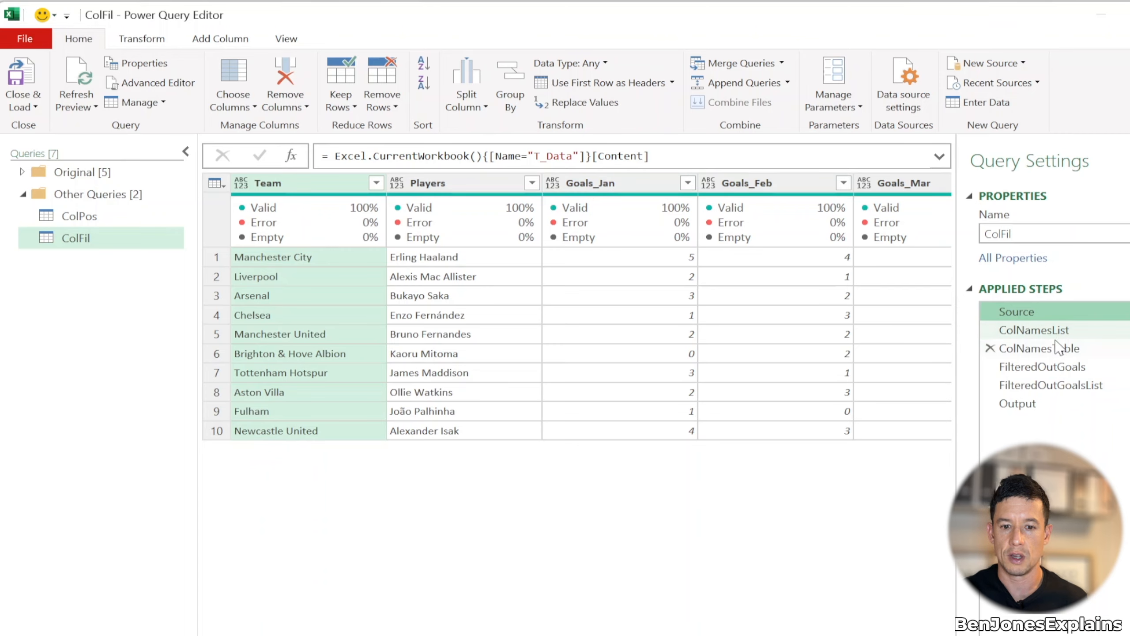
pyautogui.click(1050, 403)
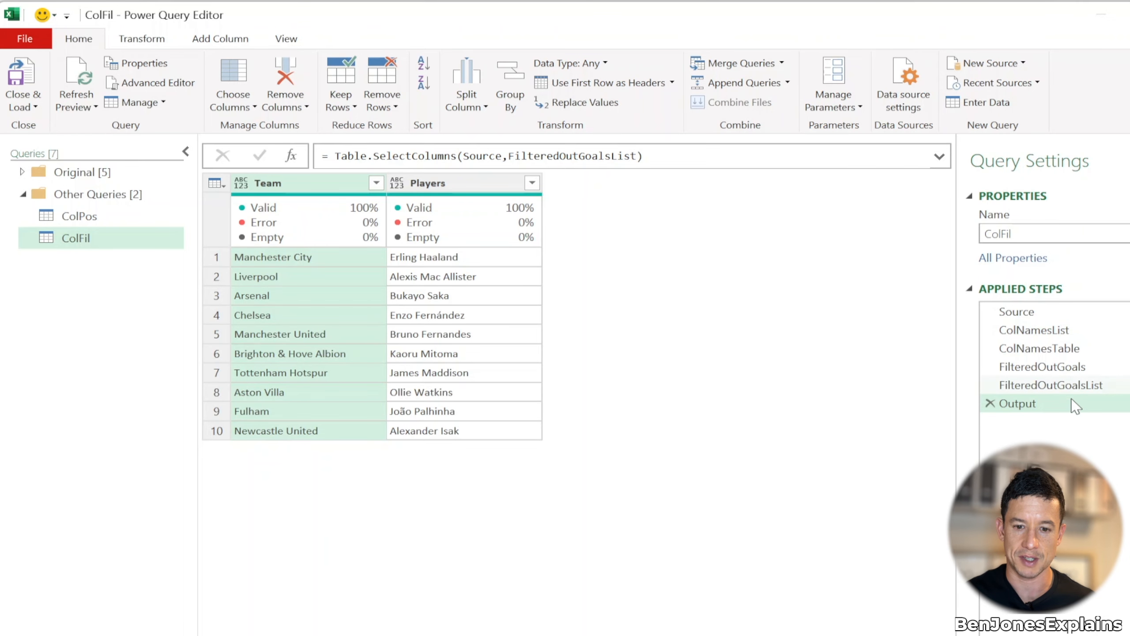
pyautogui.rightClick(82, 244)
pyautogui.click(152, 324)
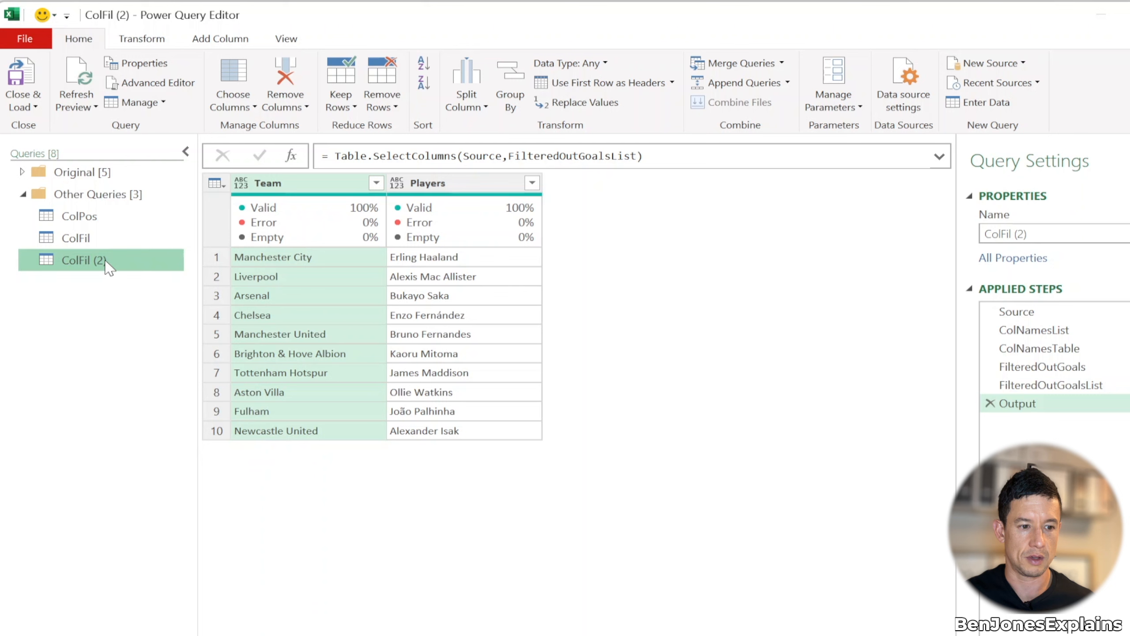
# Rename the duplicated ColFil (2) query as ColFil2
pyautogui.rightClick(105, 259)
pyautogui.click(155, 328)
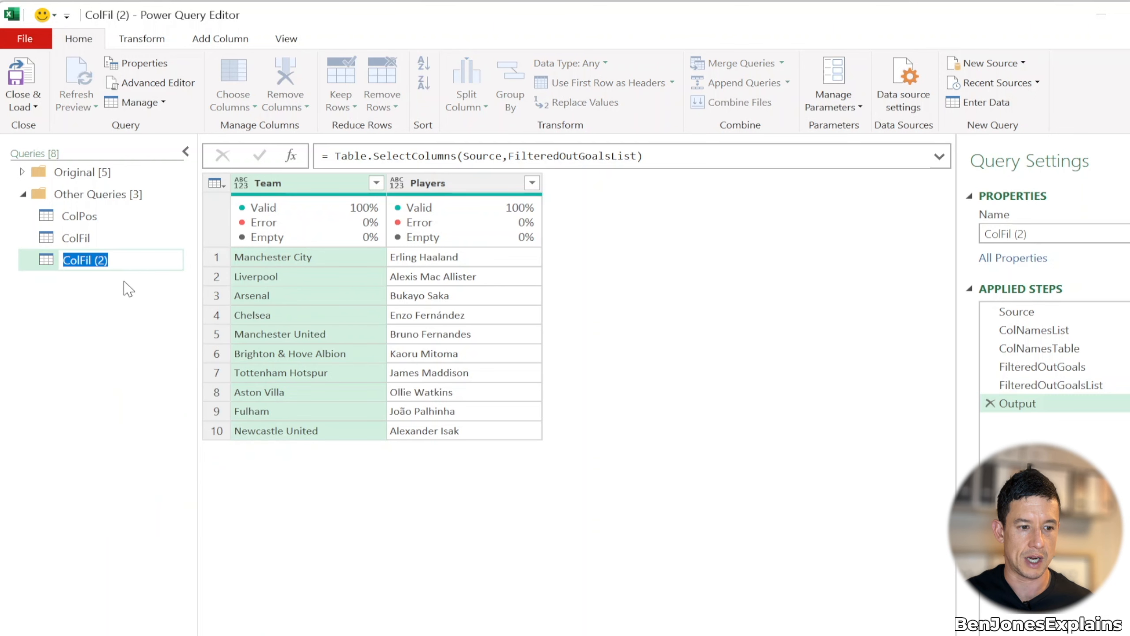
pyautogui.click(101, 261)
pyautogui.press('Escape')
pyautogui.rightClick(116, 259)
pyautogui.click(157, 326)
pyautogui.write('ColFil2')
pyautogui.press('Return')
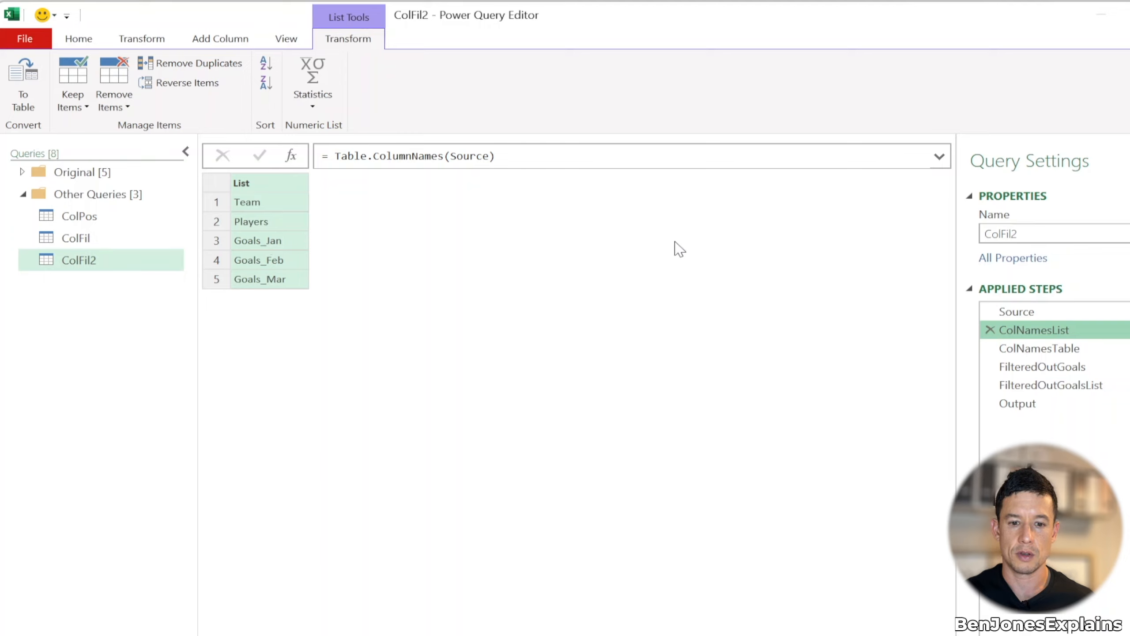
# Insert a custom step after ColNamesList in ColFil2 and rename it ColNamesToKeepList
pyautogui.click(291, 157)
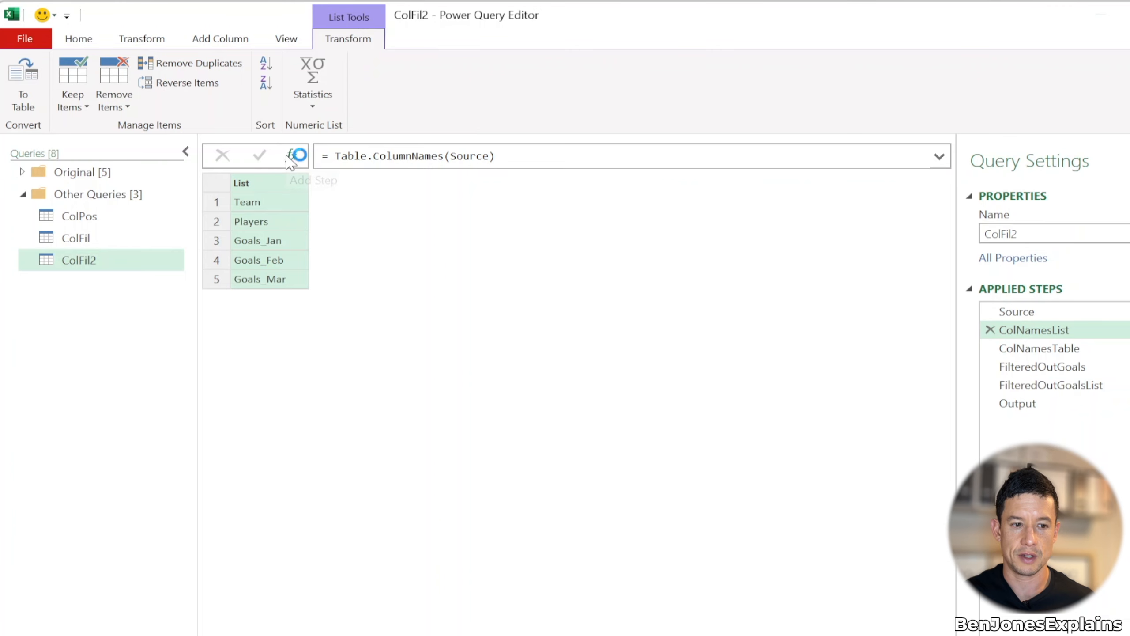
pyautogui.click(919, 512)
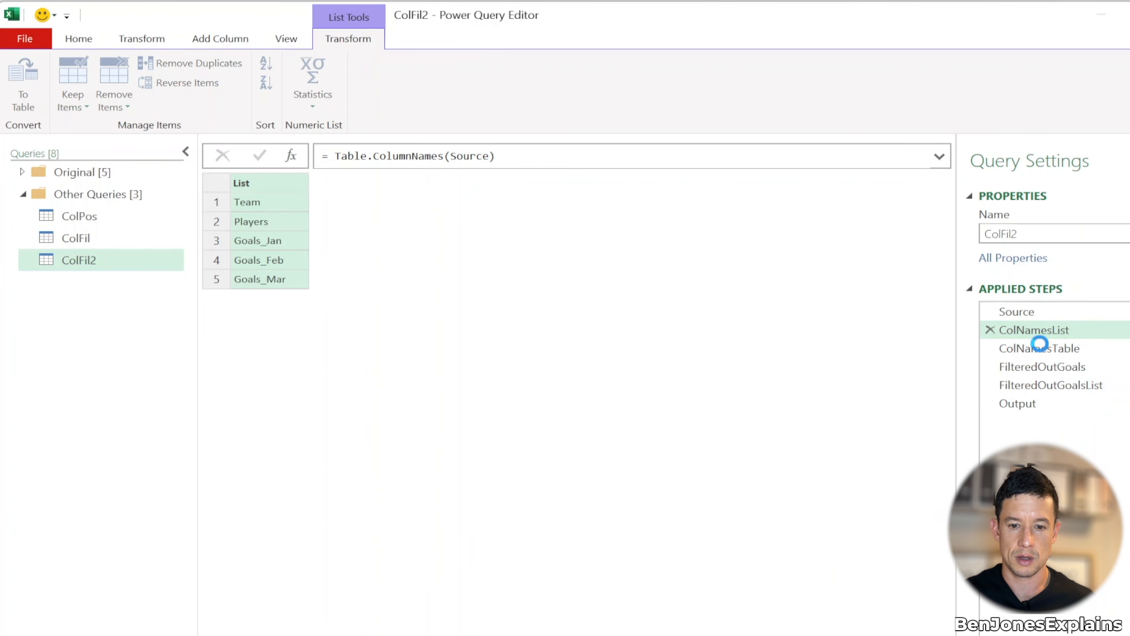
pyautogui.rightClick(1021, 348)
pyautogui.click(1085, 378)
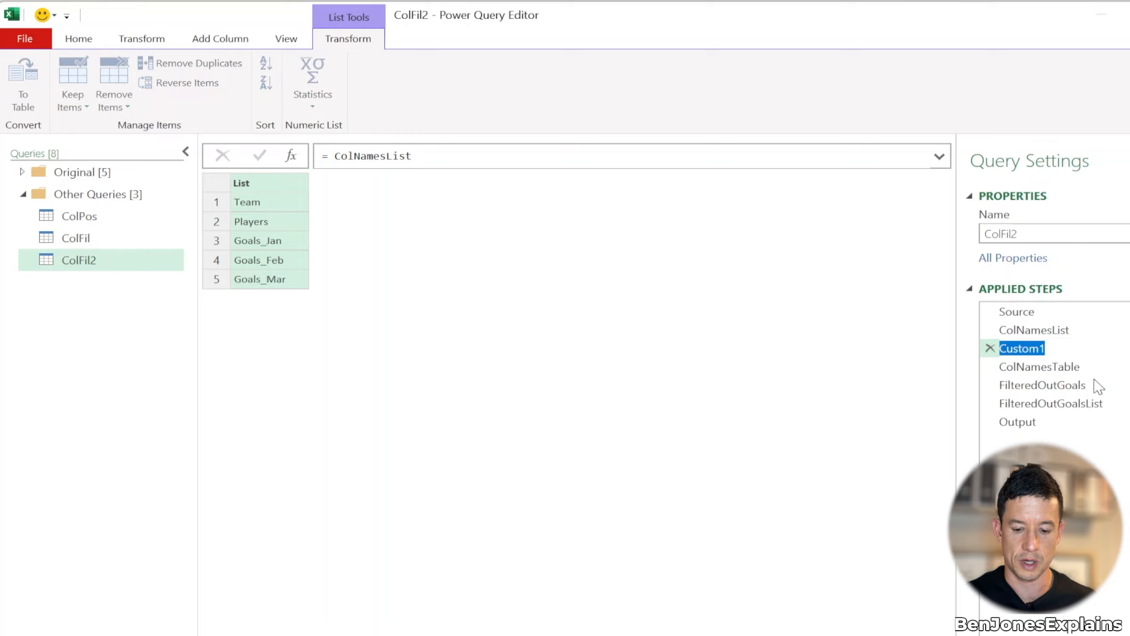
pyautogui.write('L')
pyautogui.write('olNamesToK')
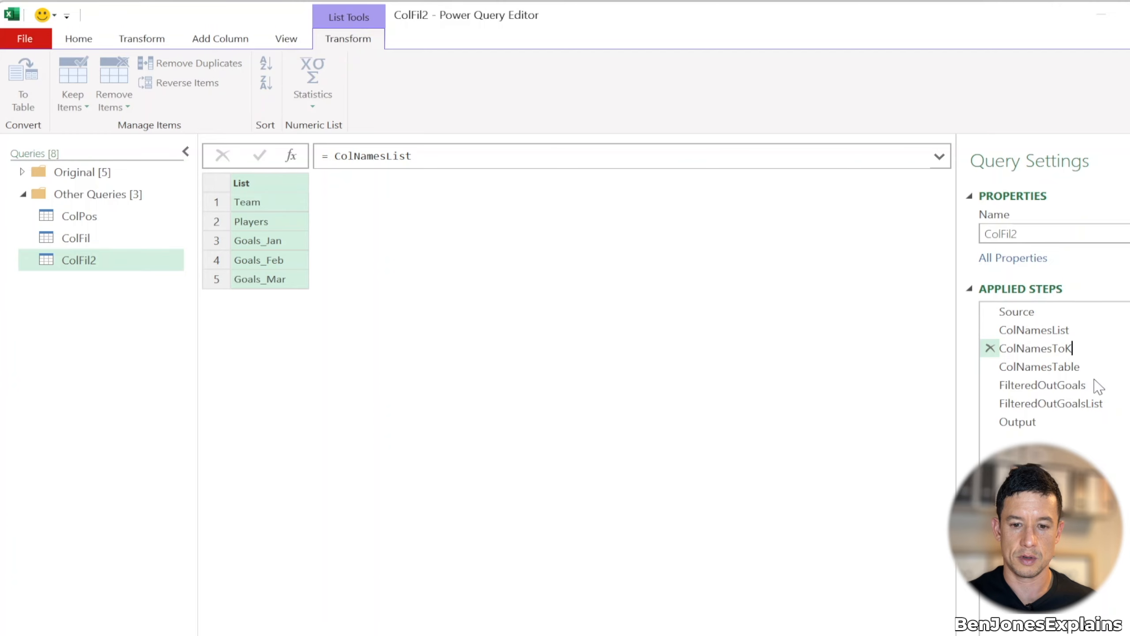
pyautogui.write('eepLis')
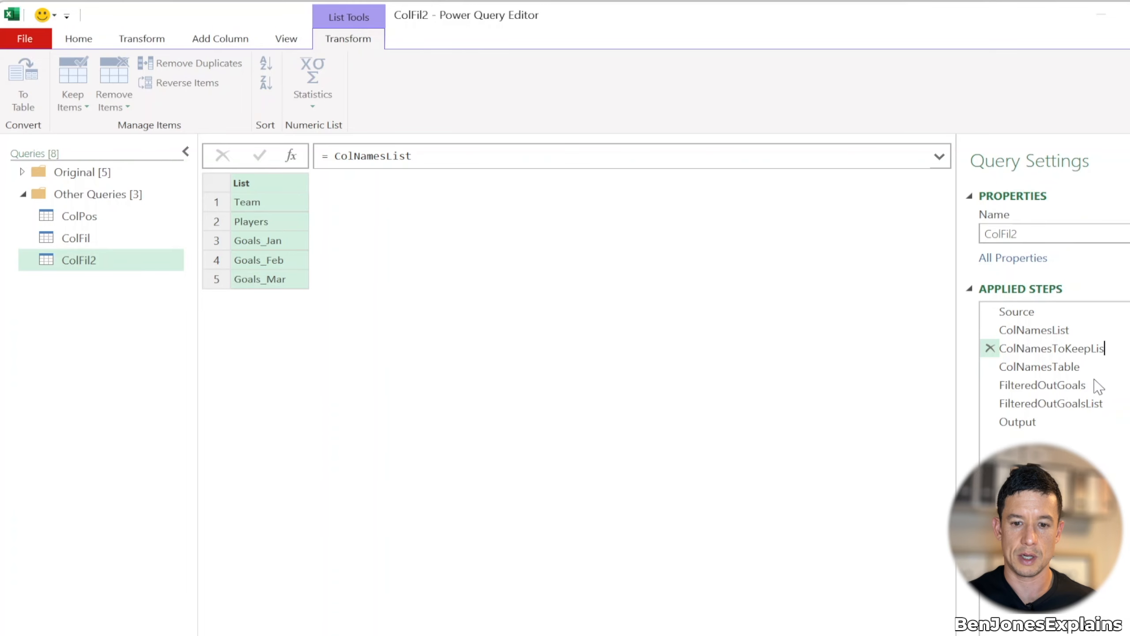
pyautogui.write('t')
pyautogui.press('Return')
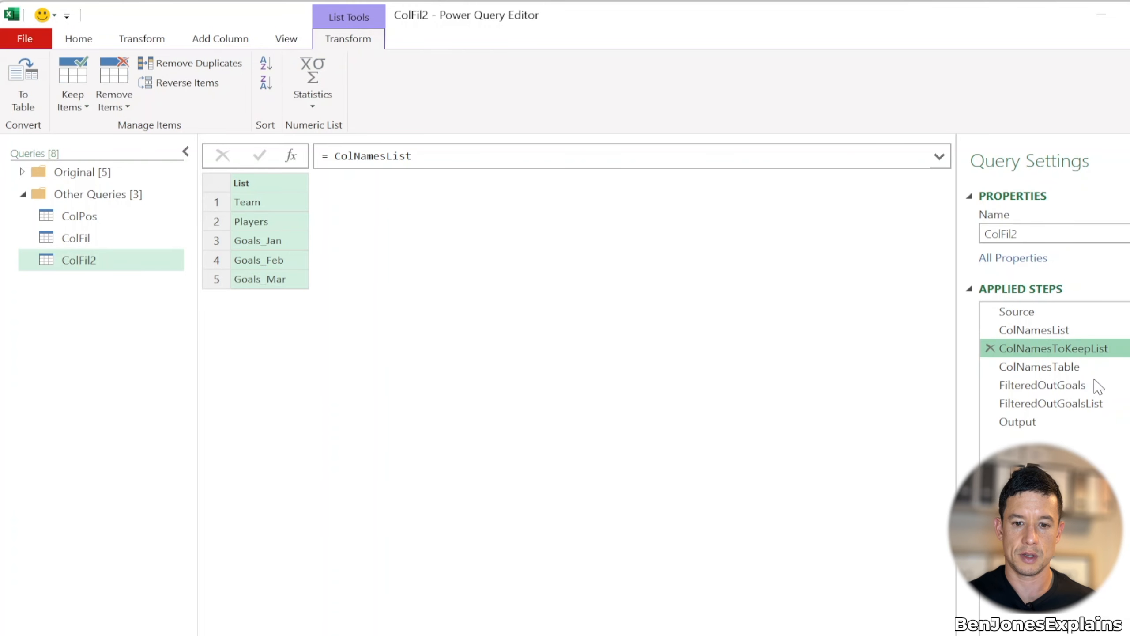
# Replace the ColNamesToKeepList formula with a List.Select call that takes ColNamesList as its list argument
pyautogui.click(332, 158)
pyautogui.write('List.Sel')
pyautogui.press('Tab')
pyautogui.press('Delete')
pyautogui.write('(')
pyautogui.hotkey('ctrl', 'Delete')
pyautogui.press('Return')
pyautogui.press('BackSpace')
pyautogui.write('(')
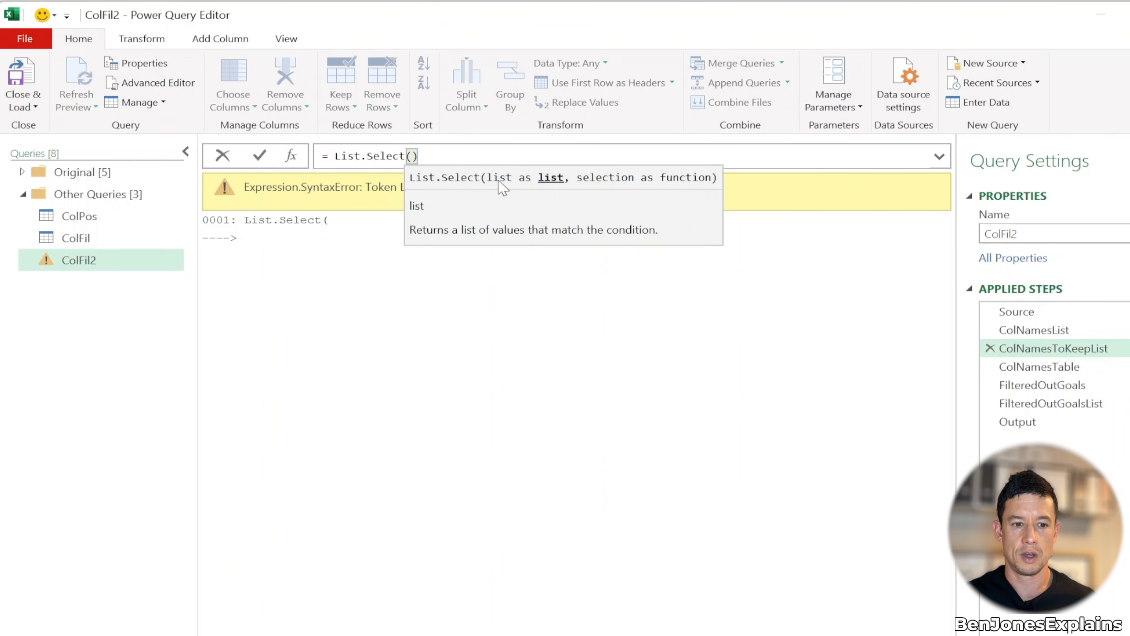
pyautogui.click(550, 181)
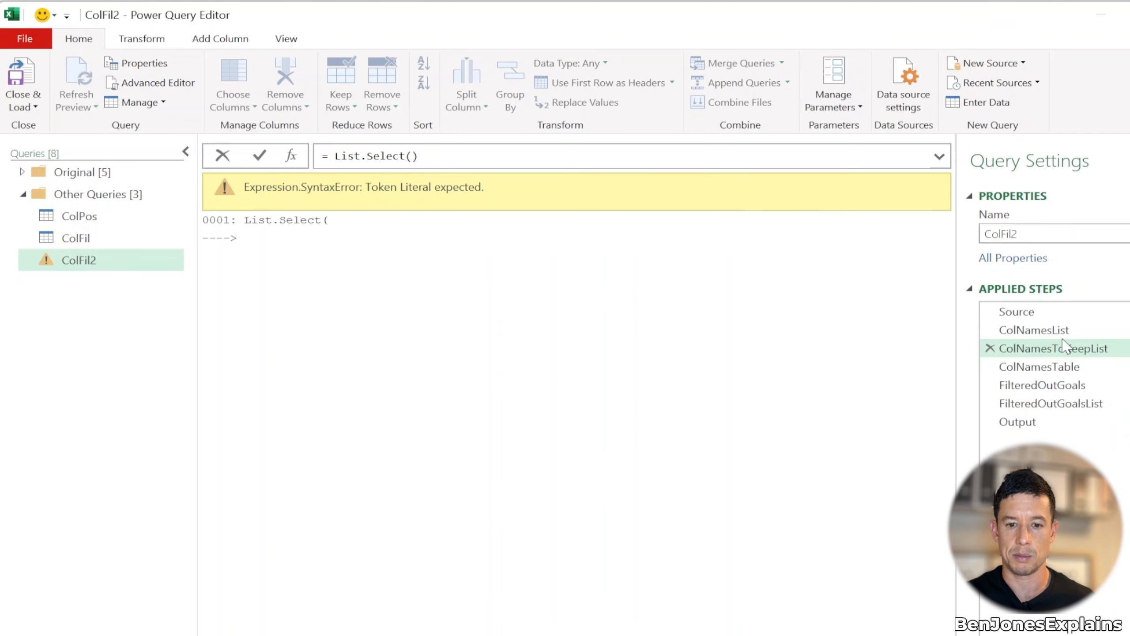
pyautogui.click(416, 156)
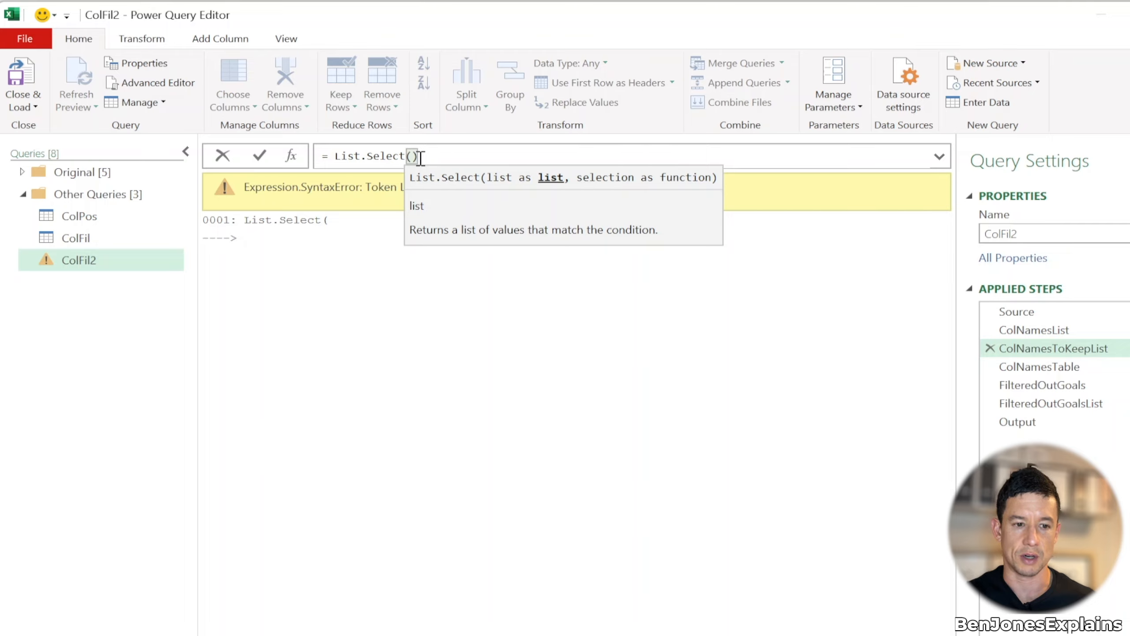
pyautogui.write('col')
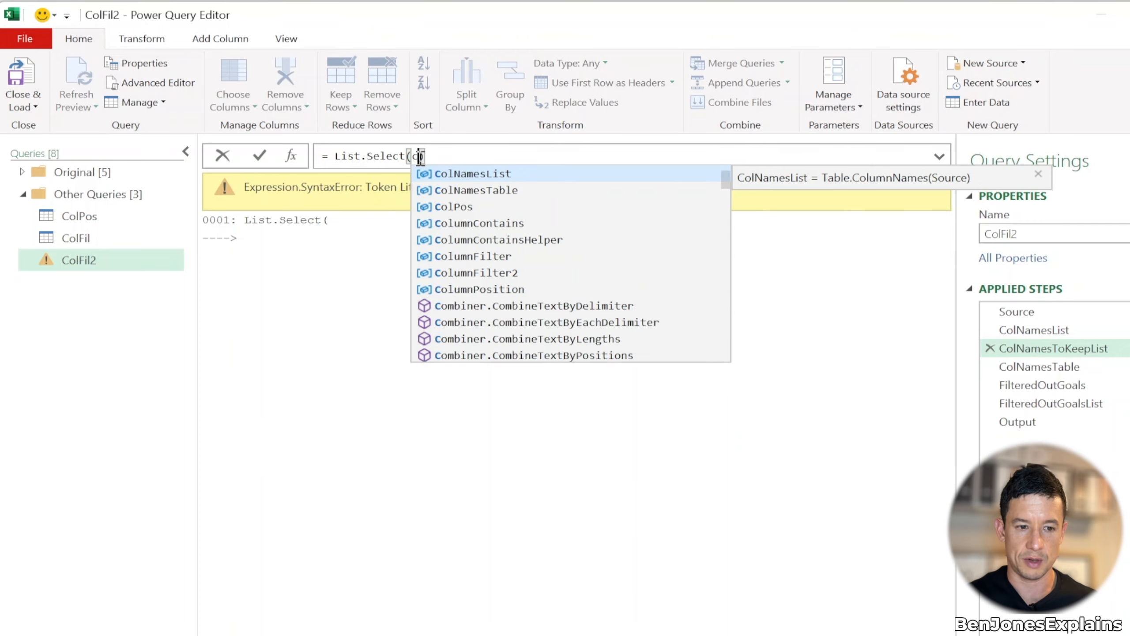
pyautogui.press('Tab')
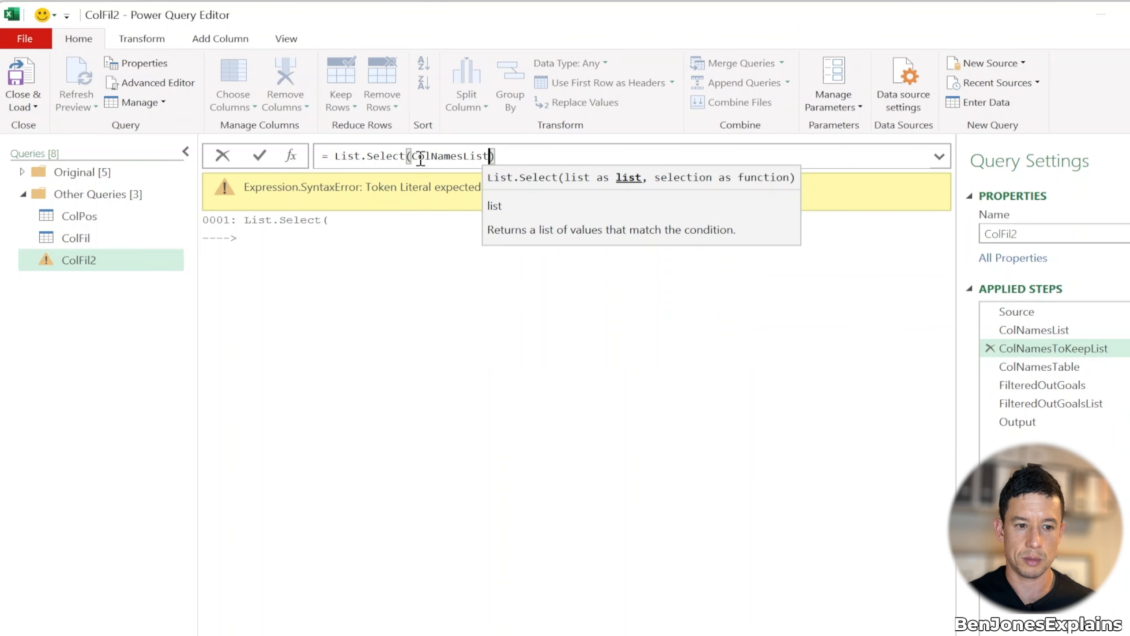
# Complete the List.Select formula with the condition each not Text.Contains(_,"Goals")
pyautogui.write(', each')
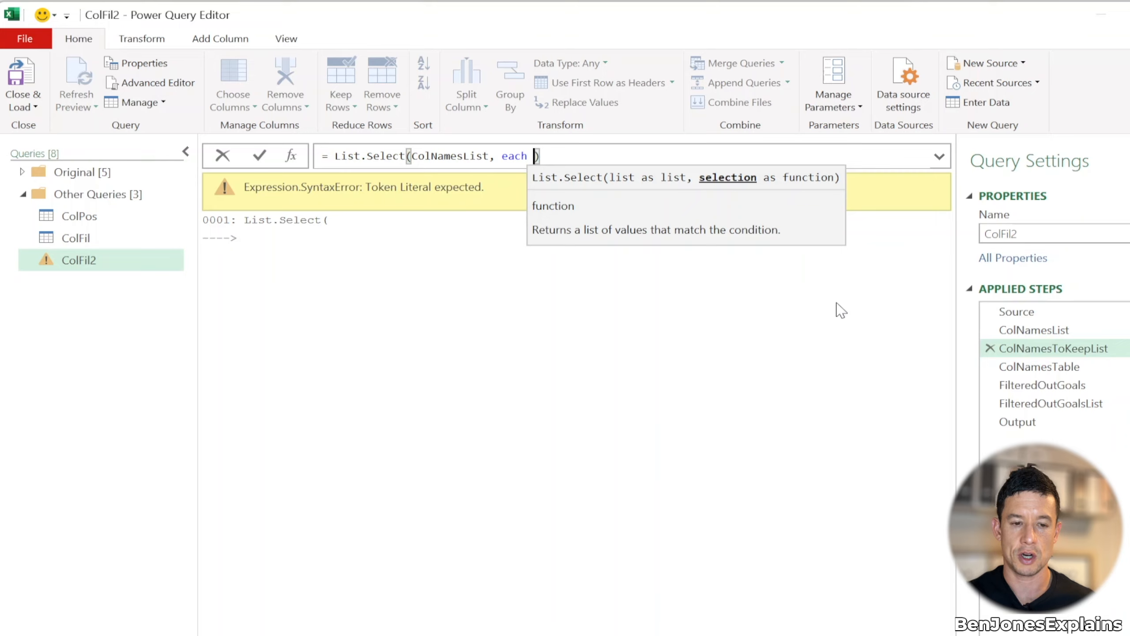
pyautogui.write('not ')
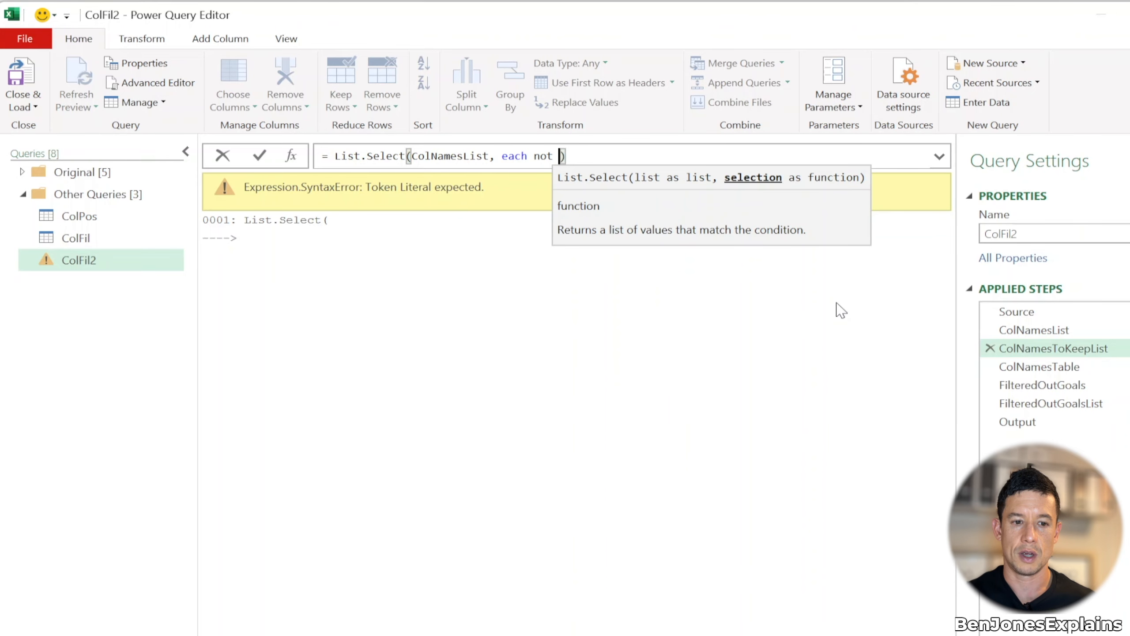
pyautogui.write('t')
pyautogui.write('xt.co')
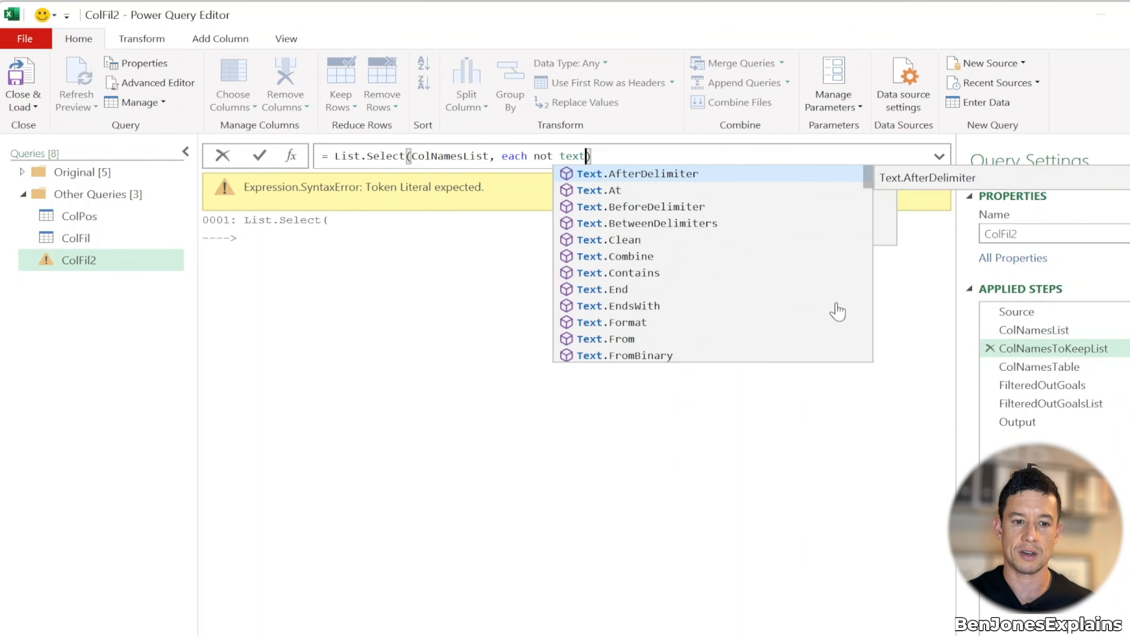
pyautogui.write('n')
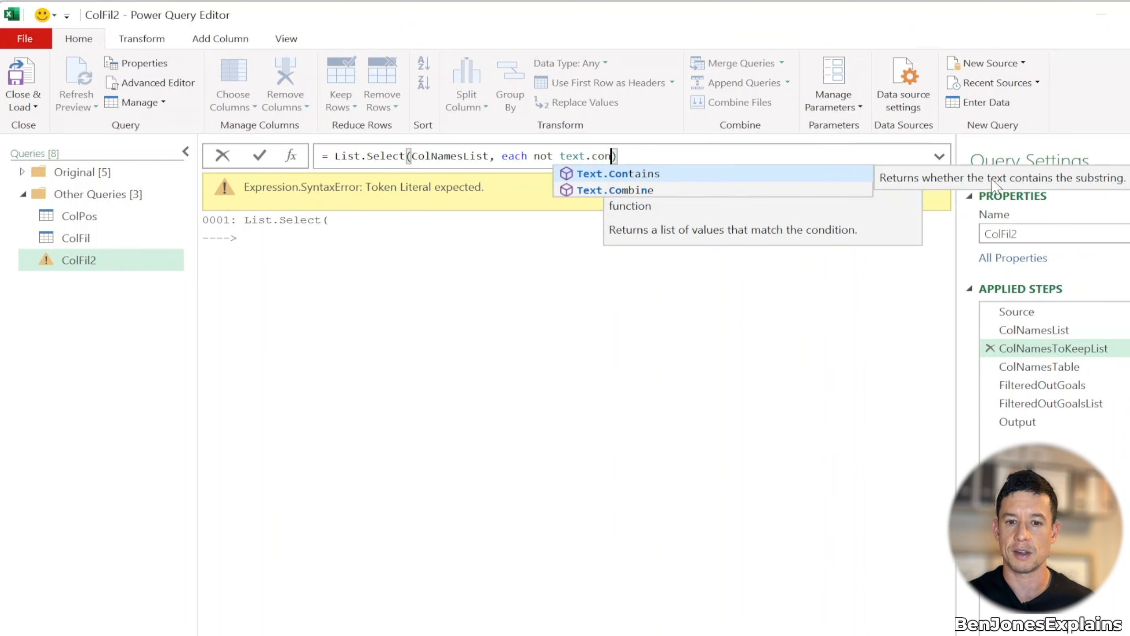
pyautogui.click(645, 179)
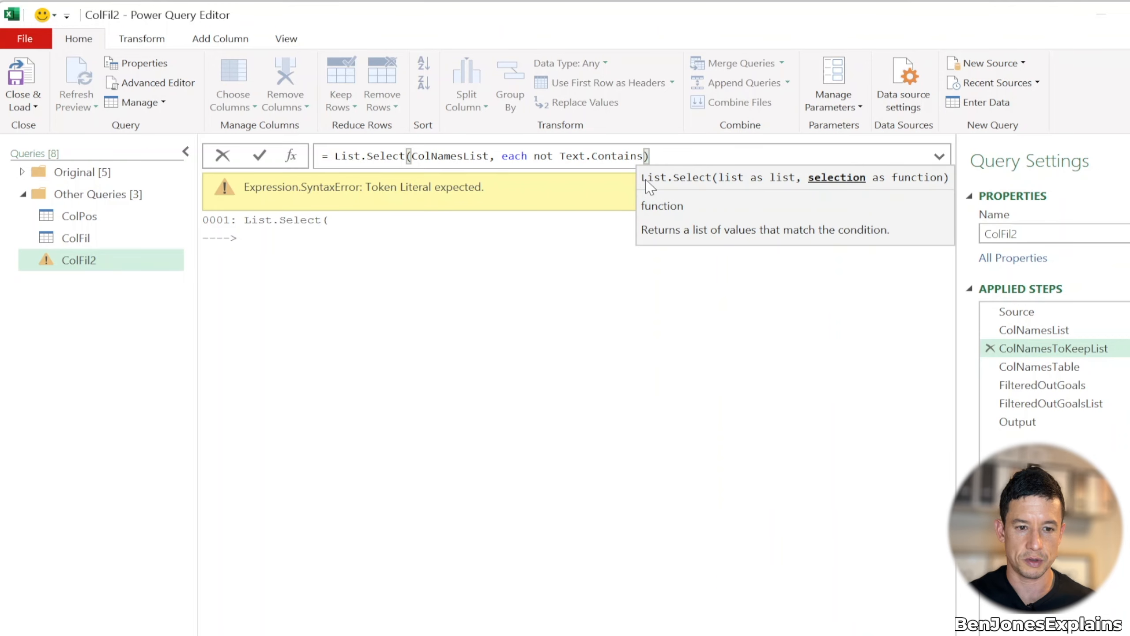
pyautogui.write('(')
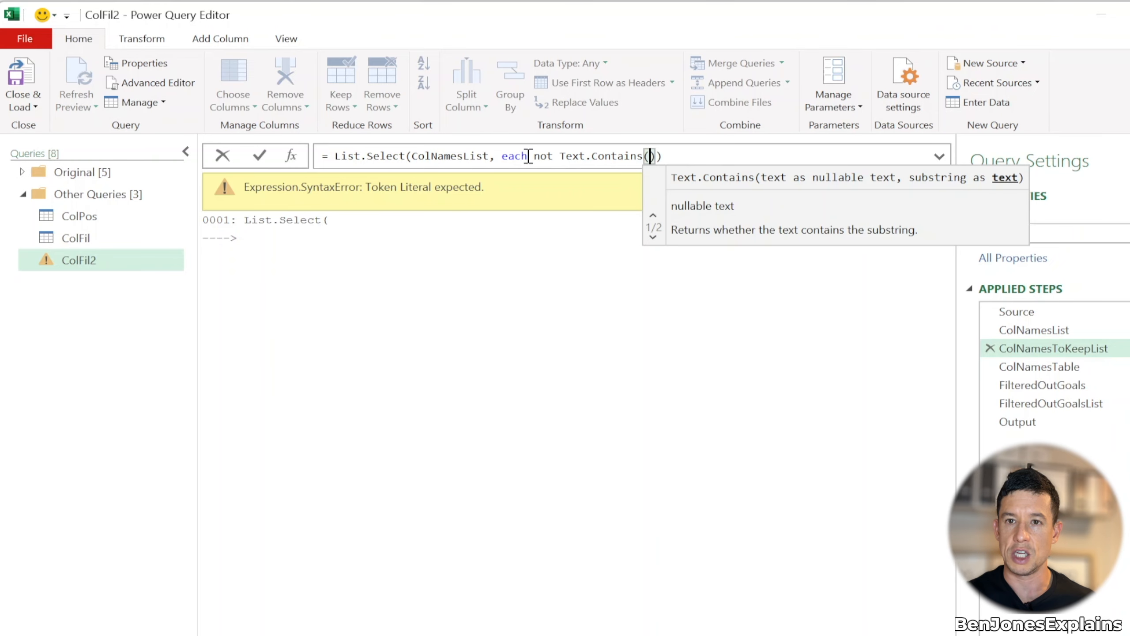
pyautogui.moveTo(451, 159)
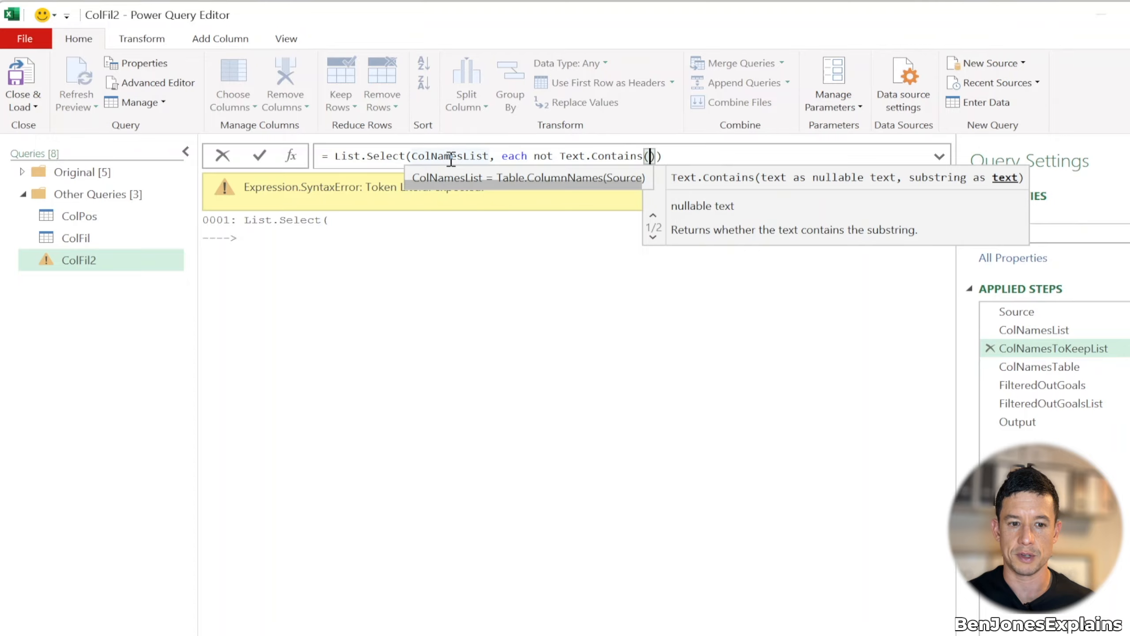
pyautogui.write('_')
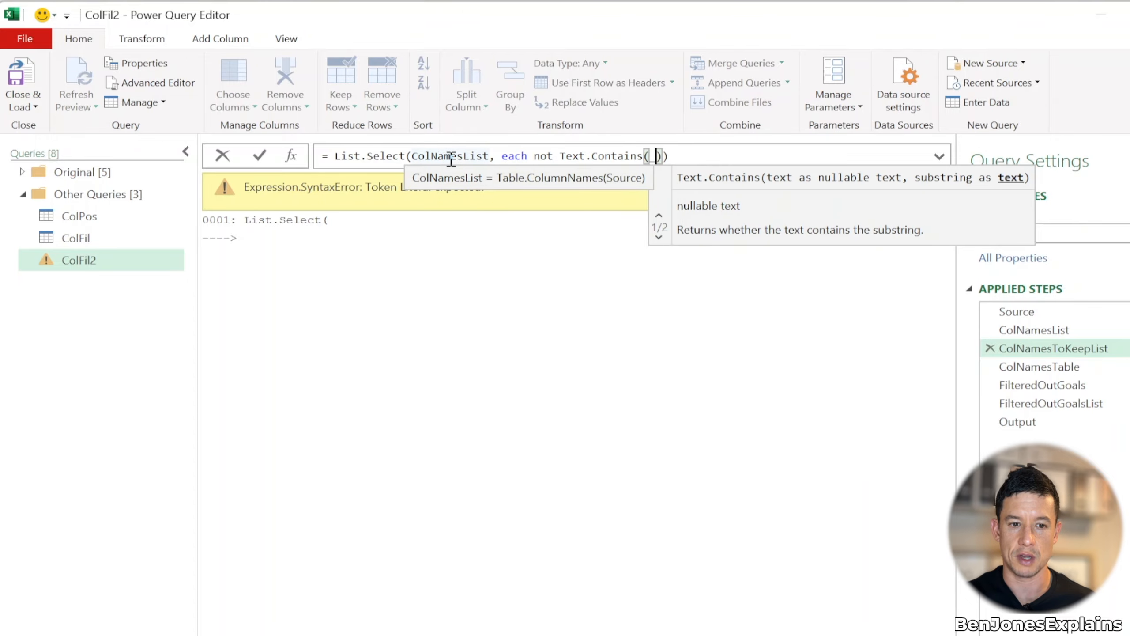
pyautogui.write(',')
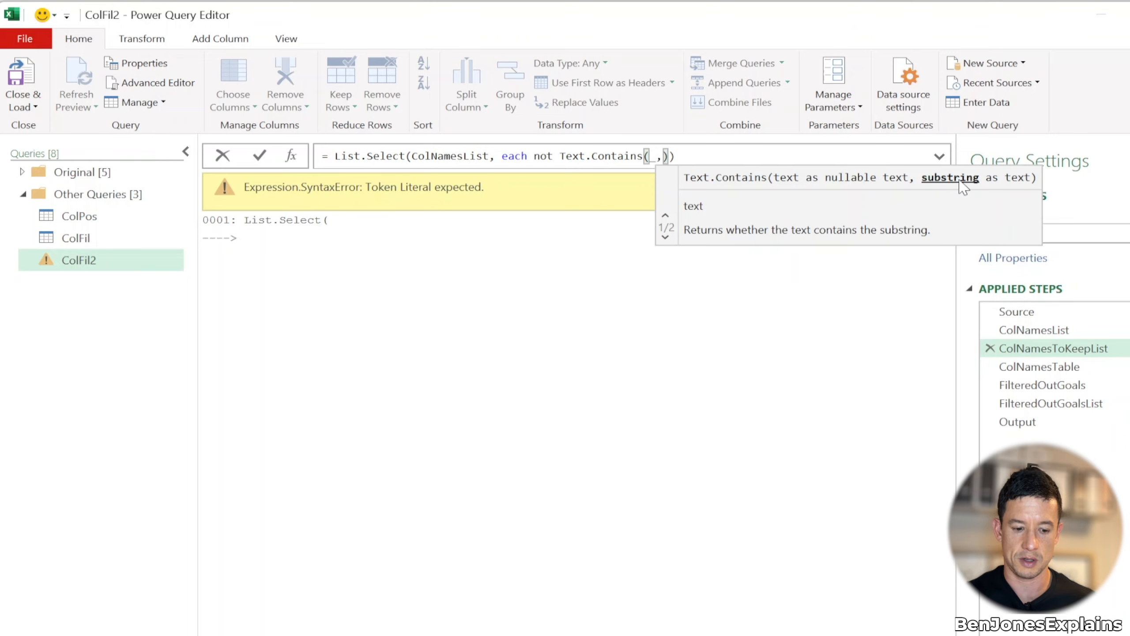
pyautogui.write('"Goals')
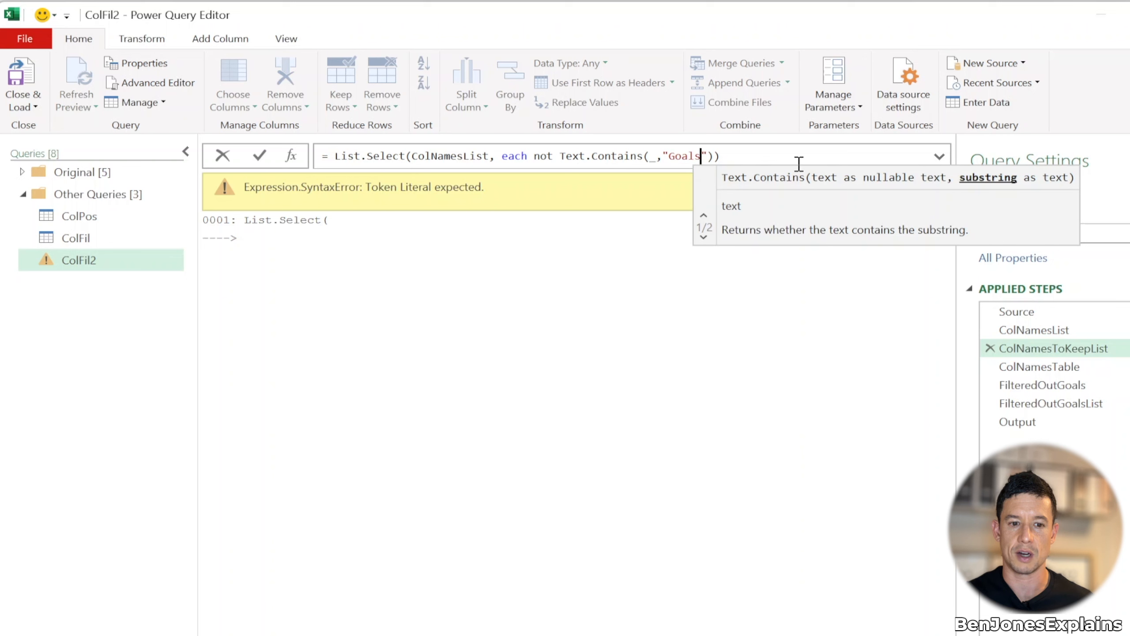
pyautogui.click(720, 155)
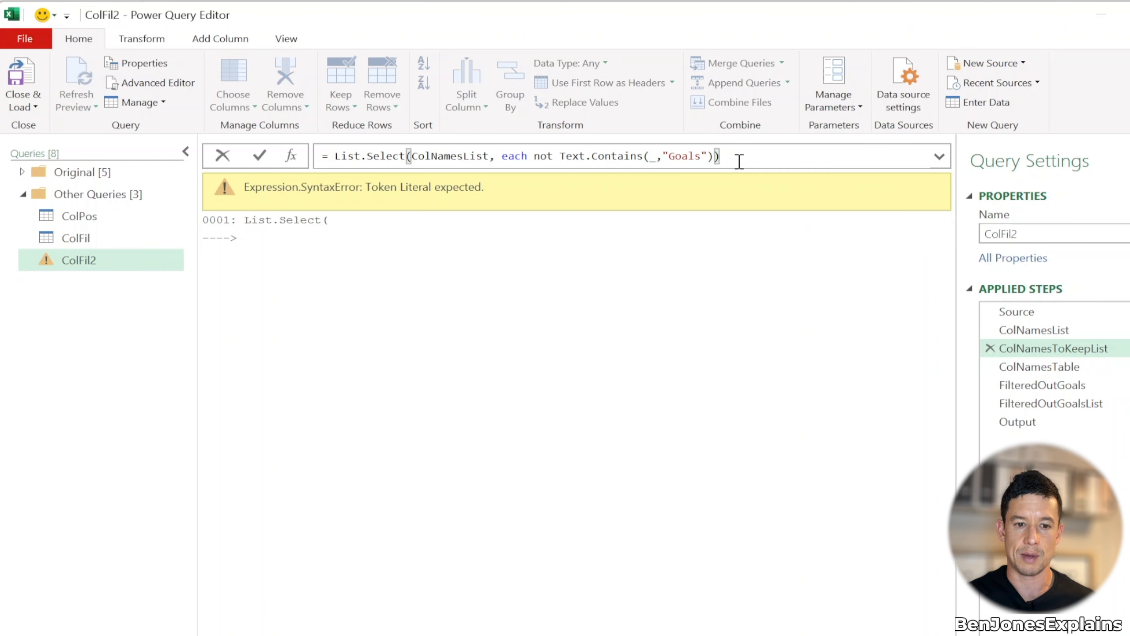
pyautogui.press('Return')
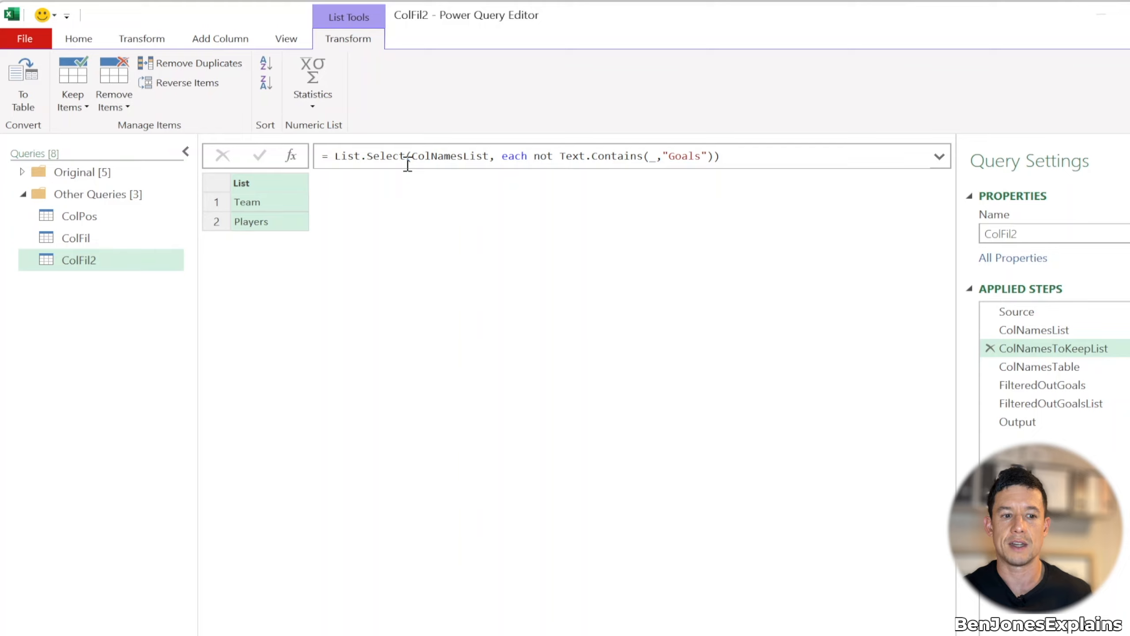
# Compare the ColNamesList and ColNamesToKeepList steps, and examine the each and not keywords in the List.Select formula
pyautogui.click(1058, 332)
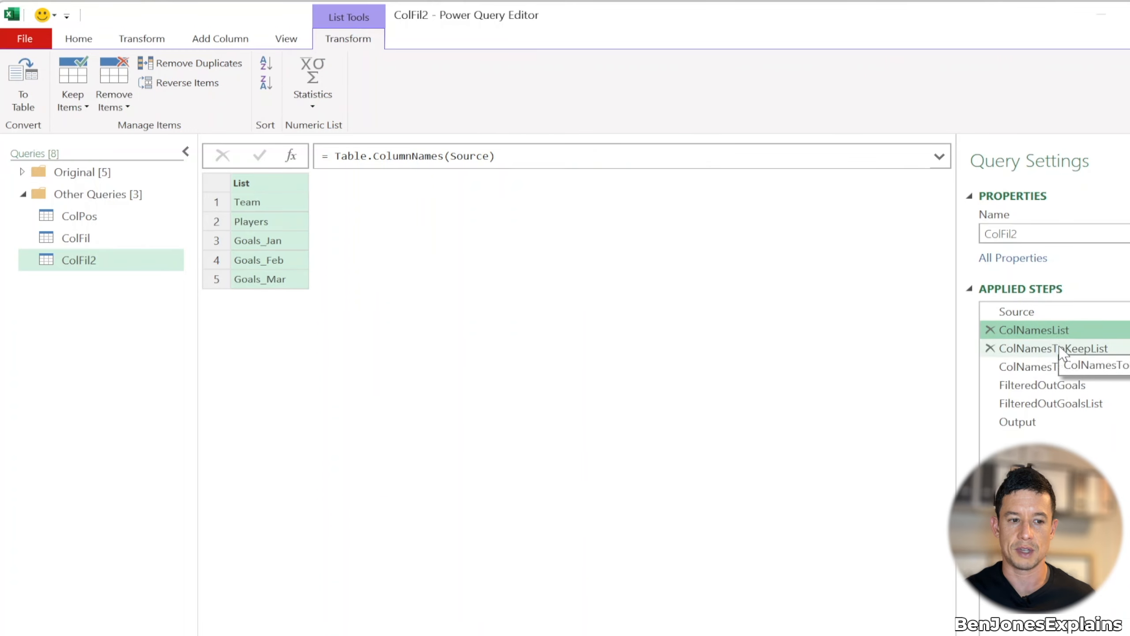
pyautogui.click(1060, 350)
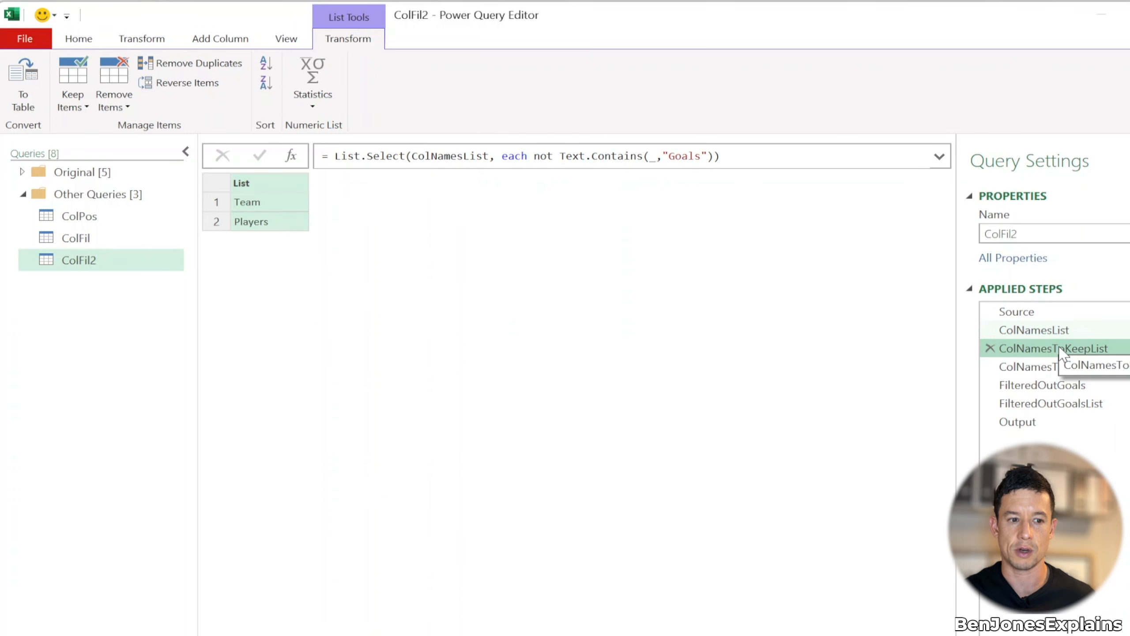
pyautogui.doubleClick(506, 156)
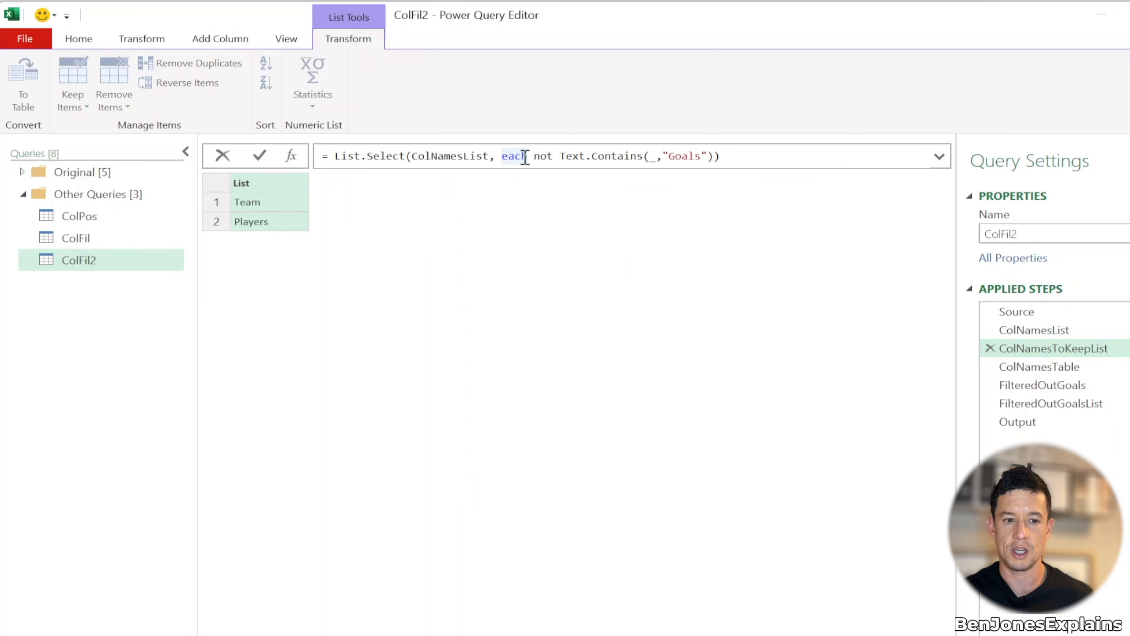
pyautogui.doubleClick(543, 155)
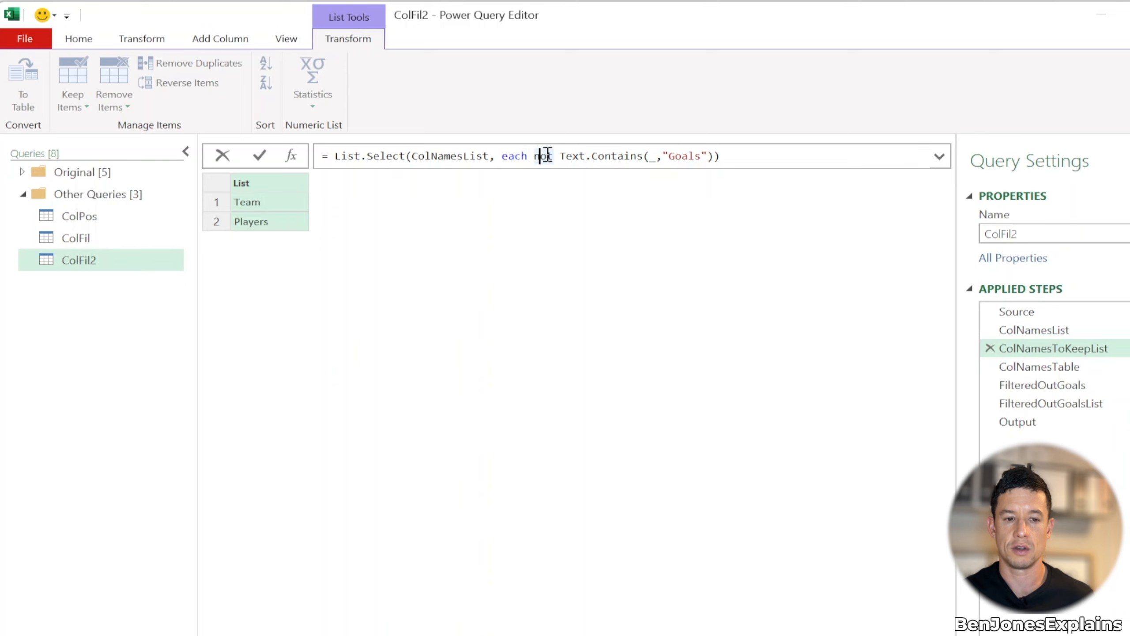
# Try a <> operator after not in the ColNamesToKeepList formula, and remove it again
pyautogui.click(551, 156)
pyautogui.write('<>')
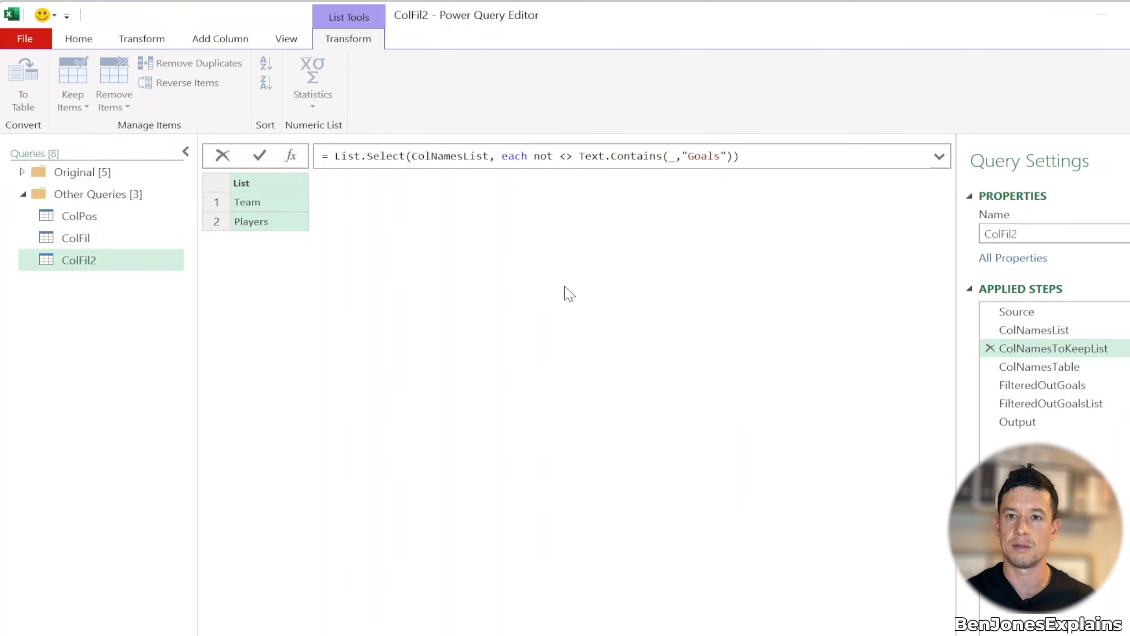
pyautogui.press('BackSpace')
pyautogui.press('BackSpace')
pyautogui.press('BackSpace')
pyautogui.moveTo(579, 156)
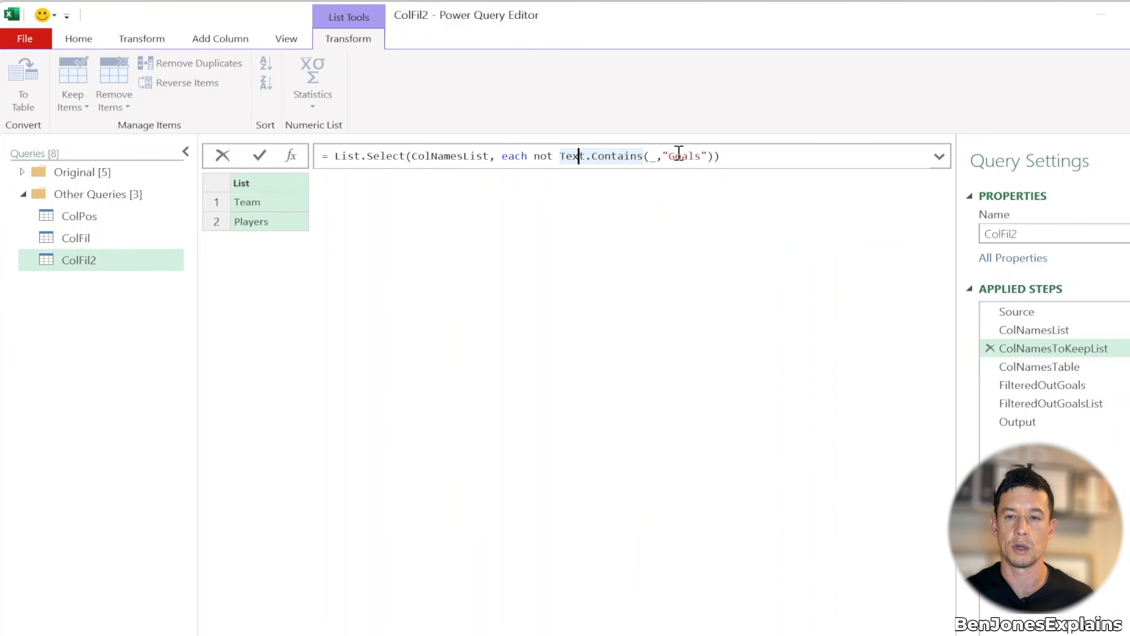
pyautogui.click(1041, 349)
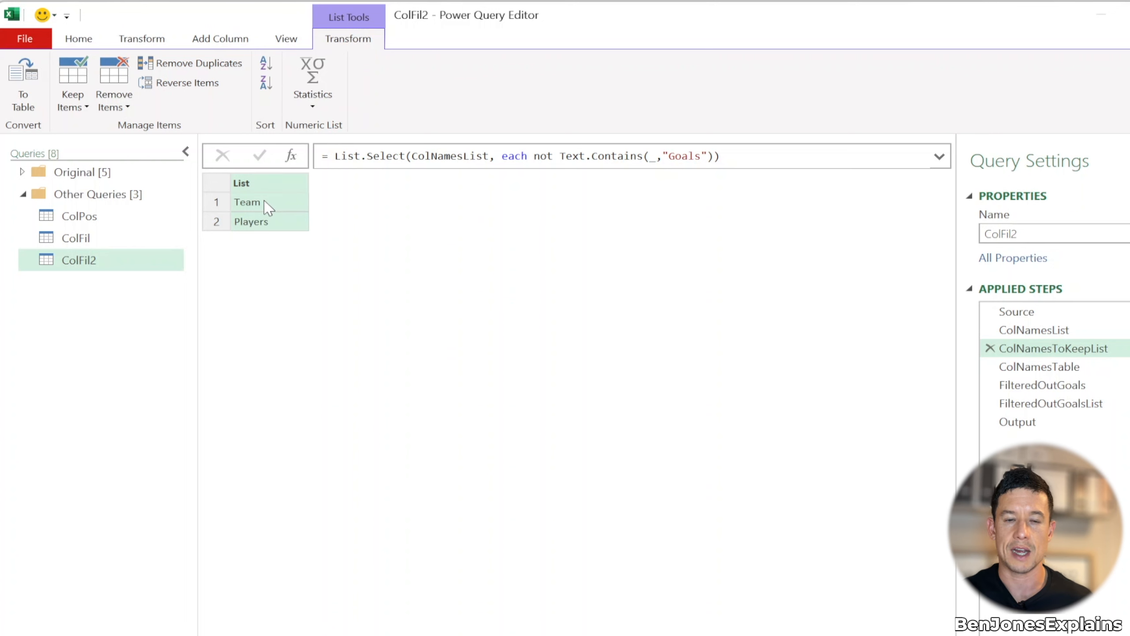
# In the Output step's Table.SelectColumns formula, replace FilteredOutGoalsList with ColNamesToKeepList as the column list
pyautogui.click(1031, 427)
pyautogui.moveTo(642, 156); pyautogui.dragTo(515, 156)
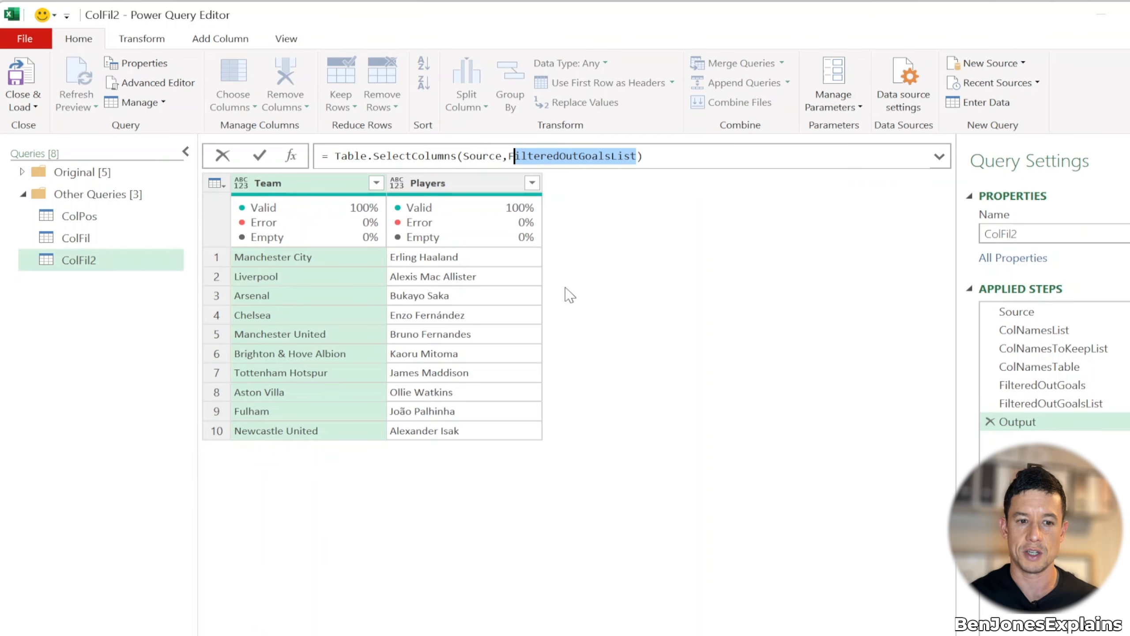
pyautogui.press('BackSpace')
pyautogui.press('BackSpace')
pyautogui.write('Col')
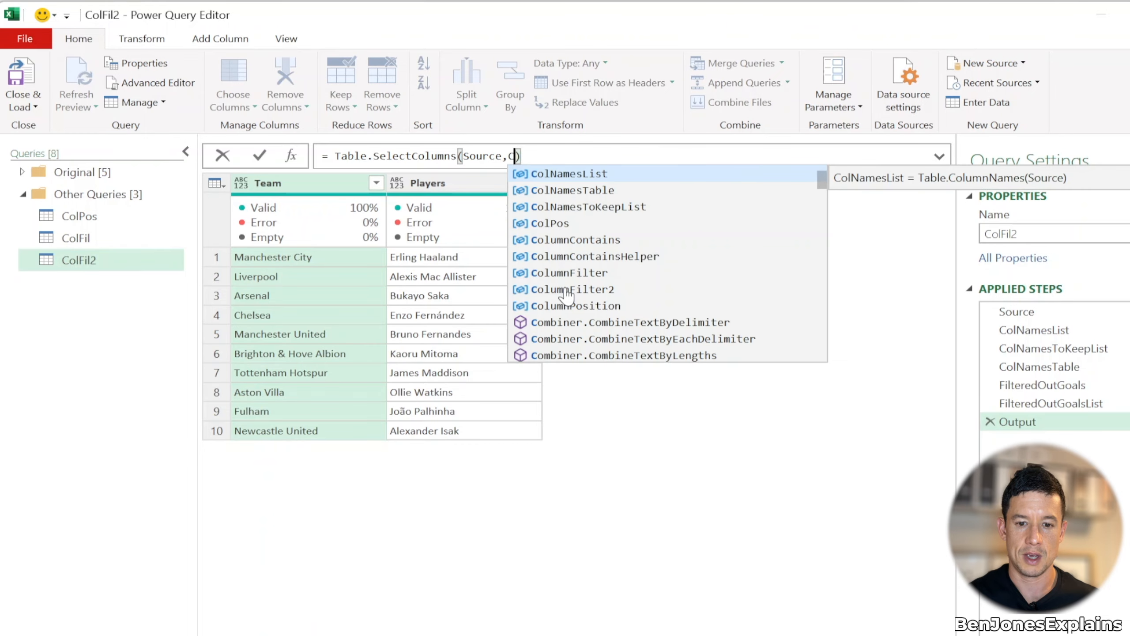
pyautogui.press('Down')
pyautogui.press('Down')
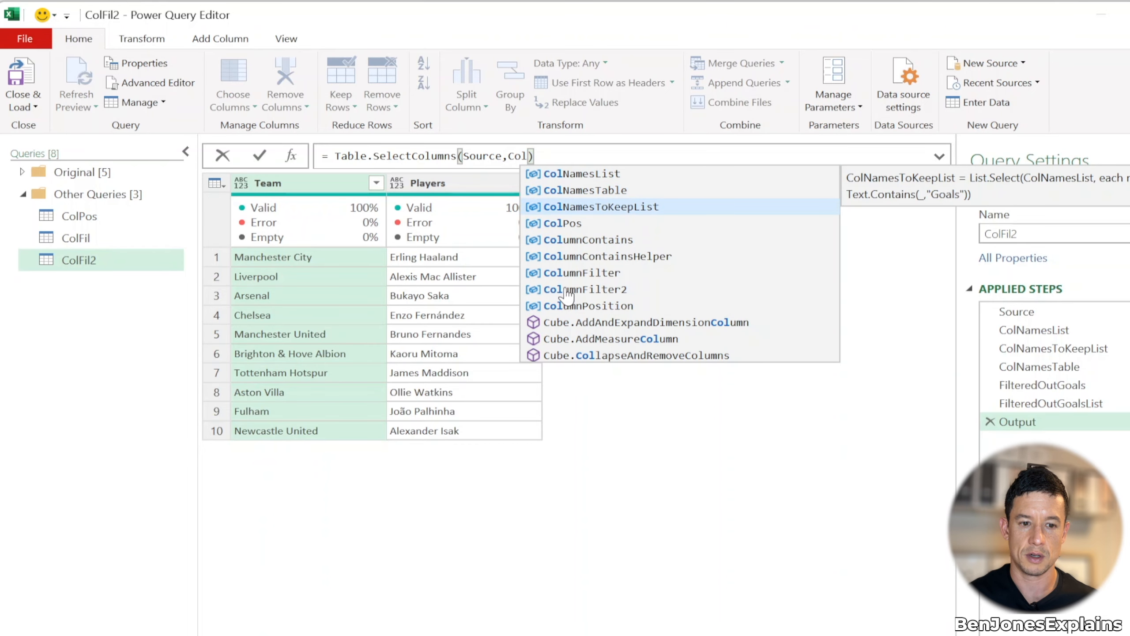
pyautogui.press('Tab')
pyautogui.press('Return')
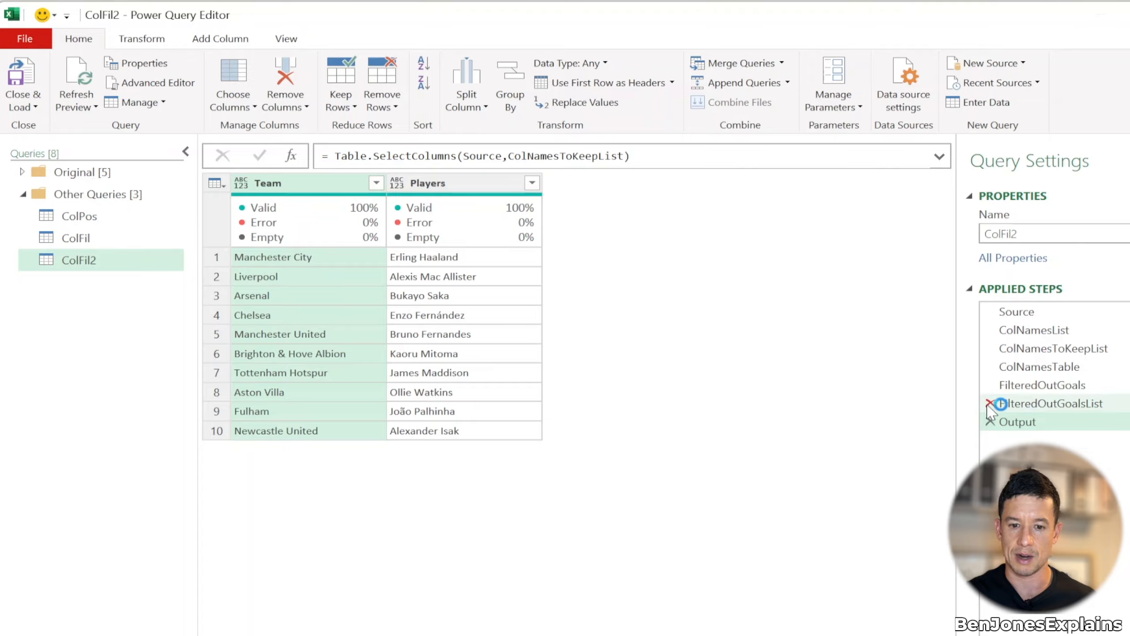
# Delete the unneeded FilteredOutGoalsList, FilteredOutGoals and ColNamesTable steps from the ColFil2 query
pyautogui.click(988, 405)
pyautogui.click(933, 513)
pyautogui.click(988, 385)
pyautogui.click(909, 511)
pyautogui.click(990, 385)
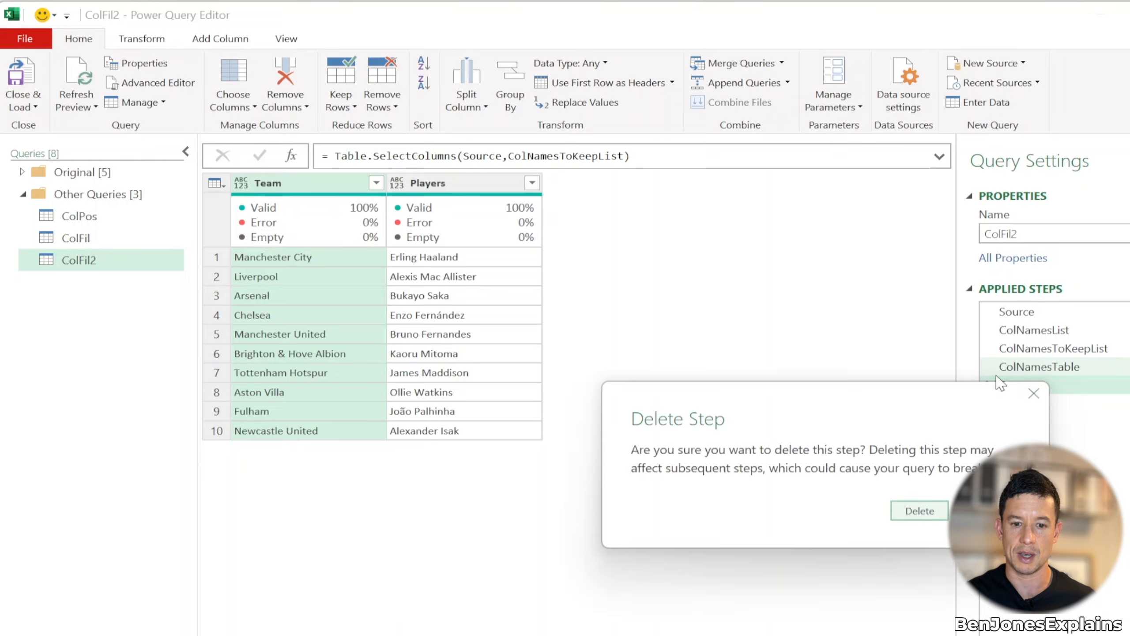
pyautogui.click(921, 511)
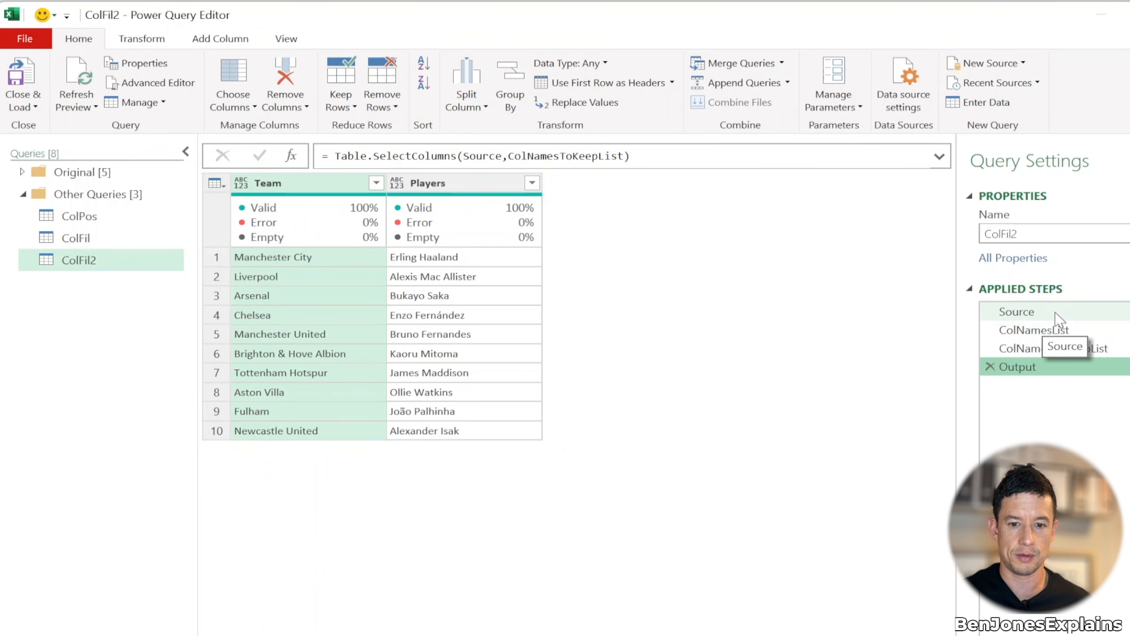
# Review the results of the remaining ColNamesList, ColNamesToKeepList, Output and Source steps in ColFil2
pyautogui.click(1051, 333)
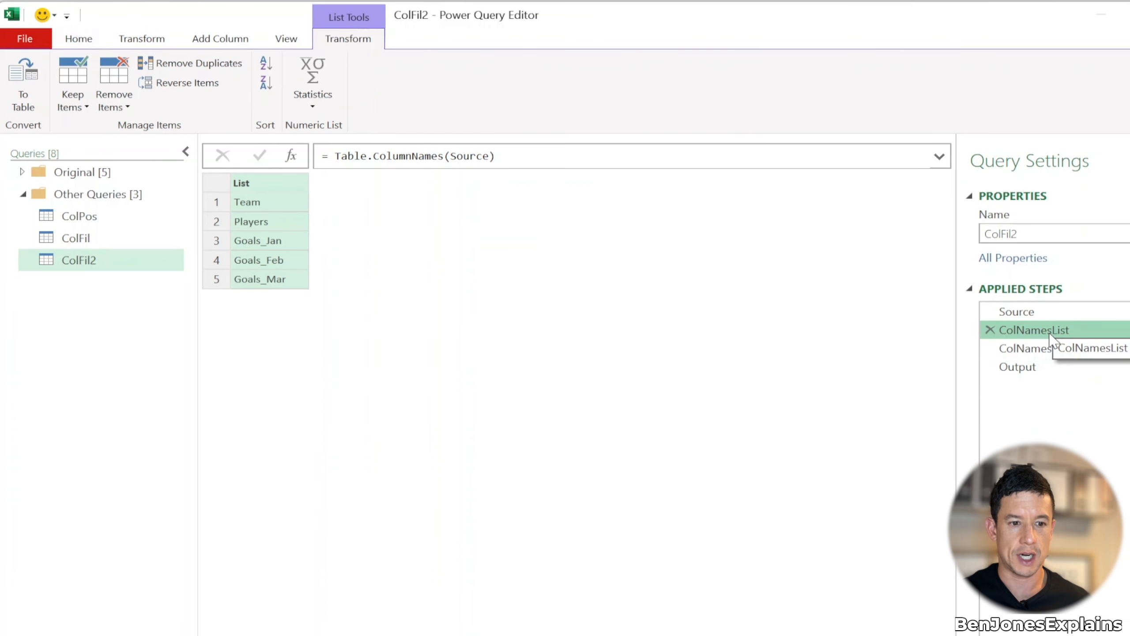
pyautogui.click(1055, 352)
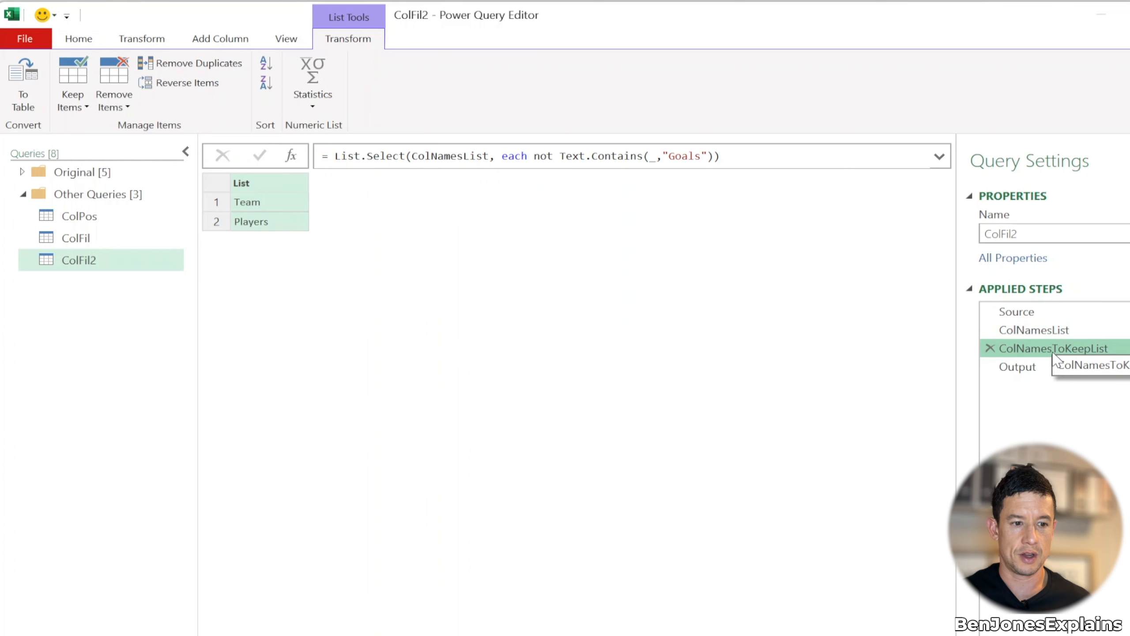
pyautogui.click(1014, 369)
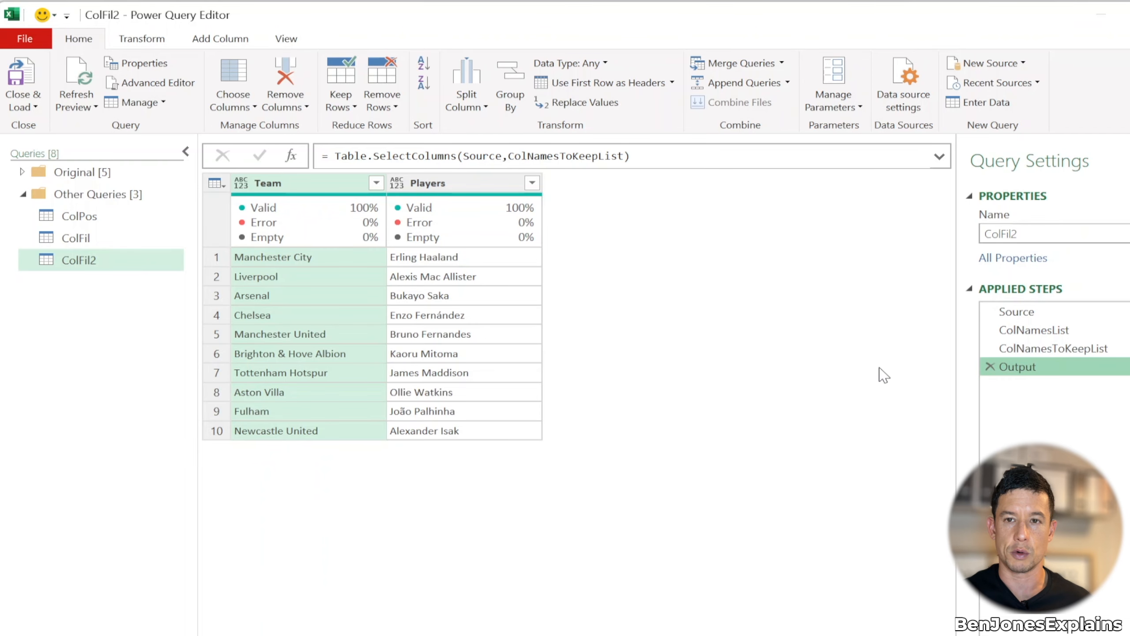
pyautogui.click(1054, 349)
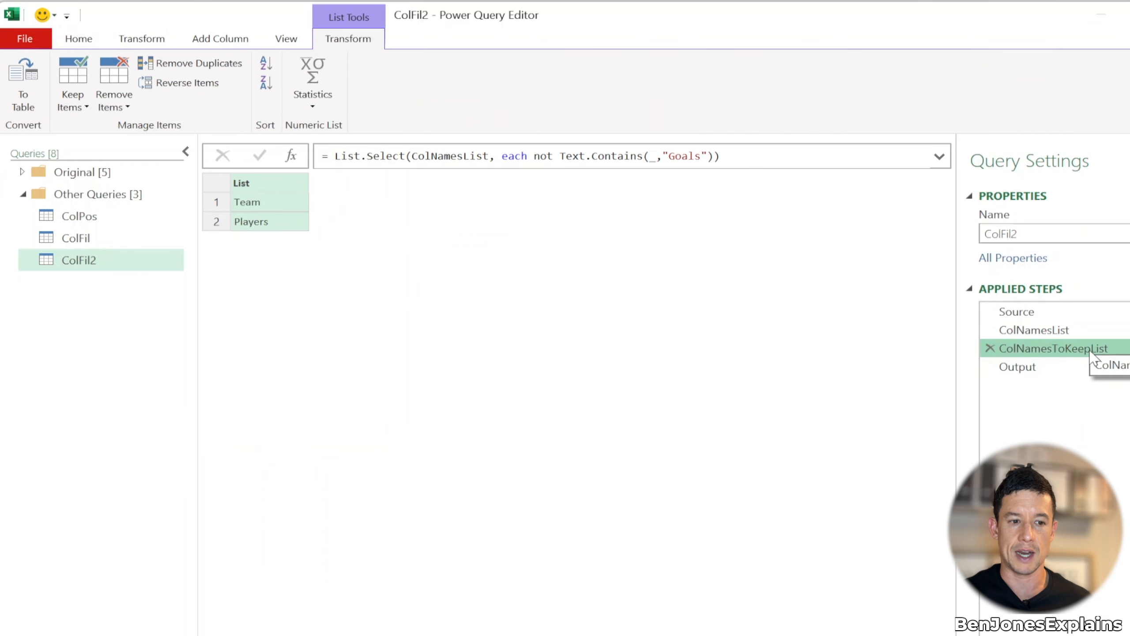
pyautogui.click(1055, 331)
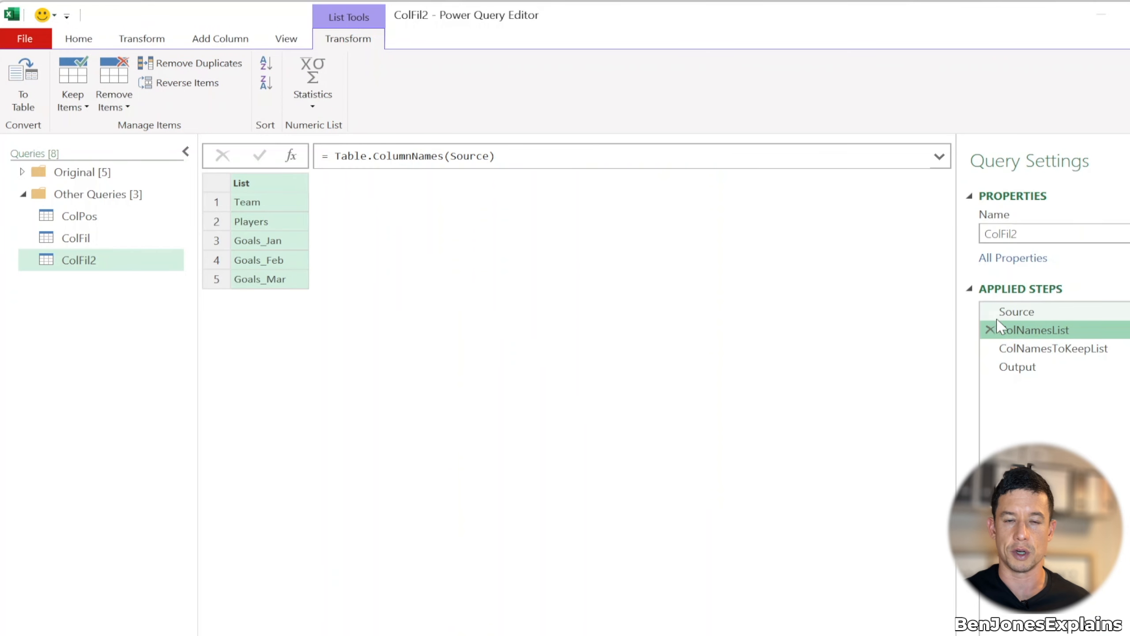
pyautogui.click(1035, 314)
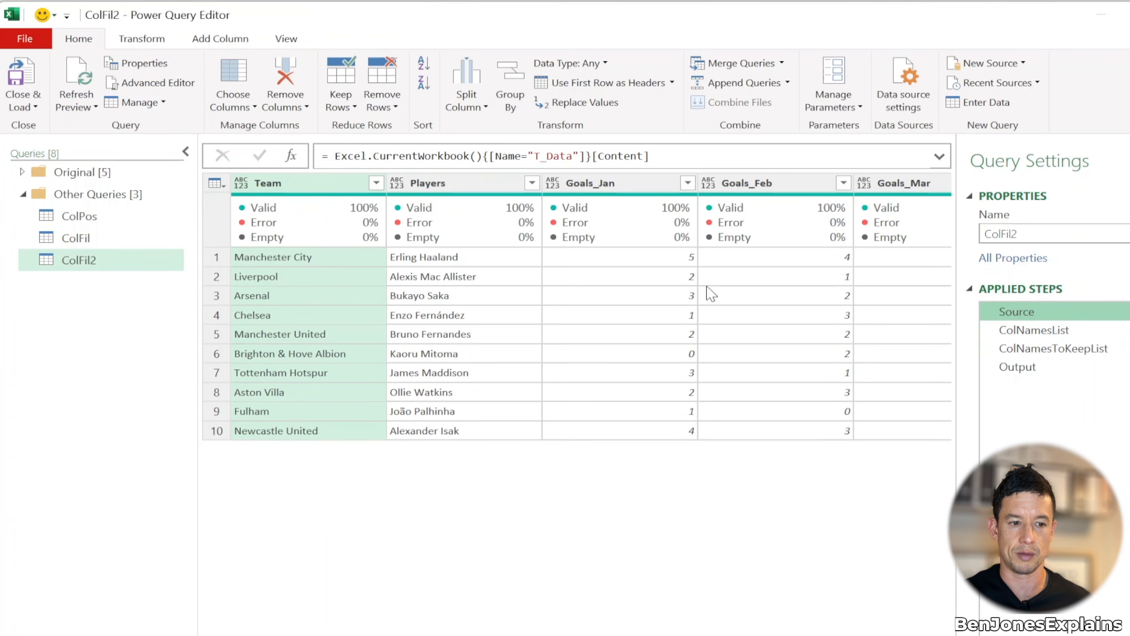